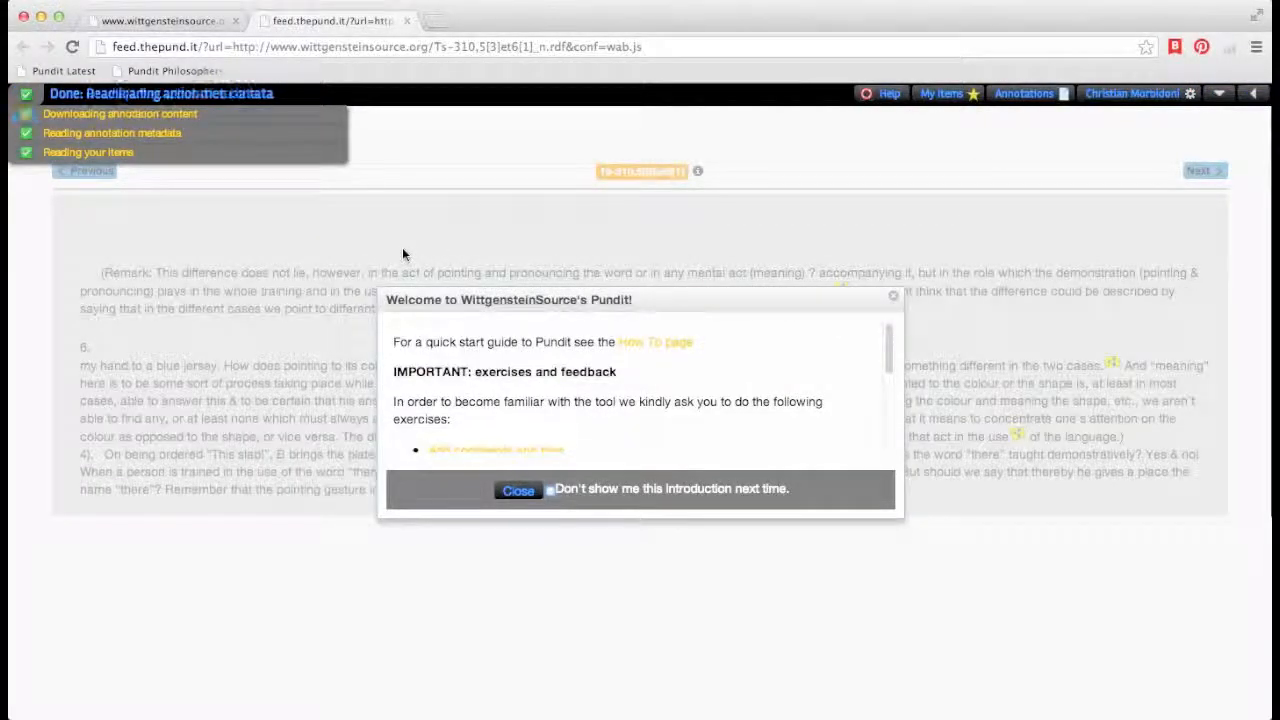
Read through the welcome message about the exercises and user survey, and close it.
scroll(637, 386, down, 3)
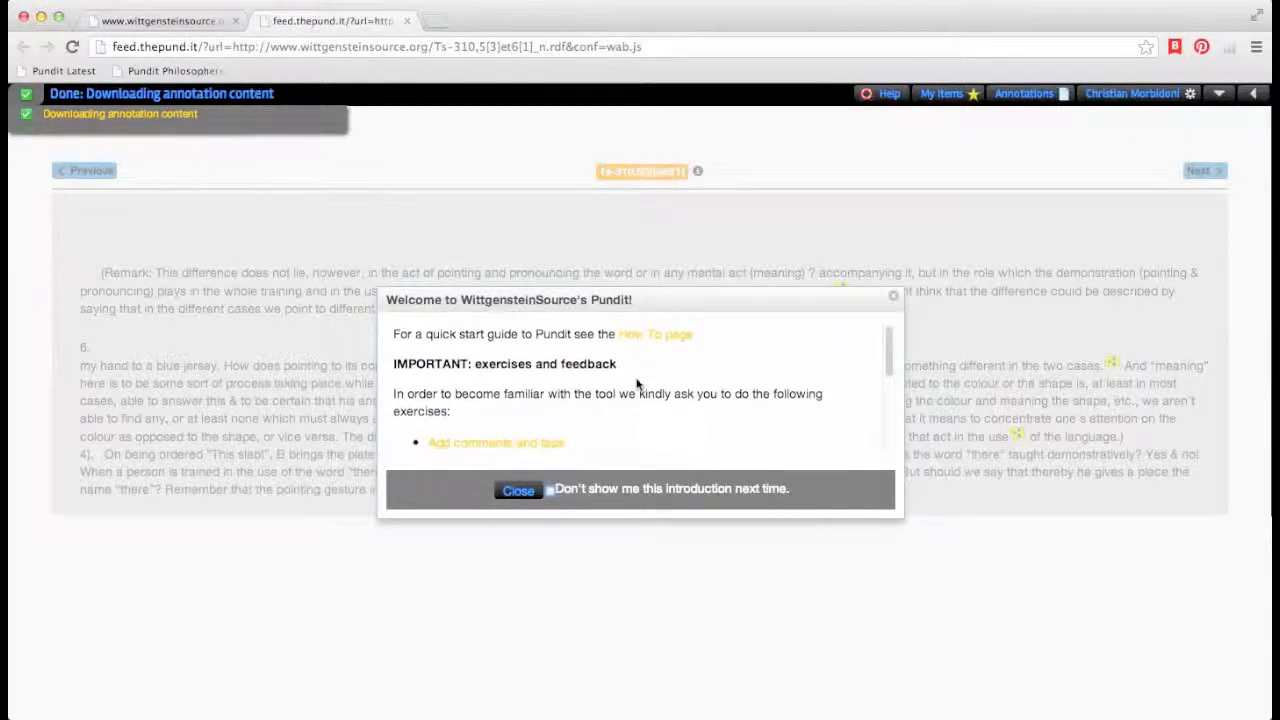
scroll(637, 386, down, 4)
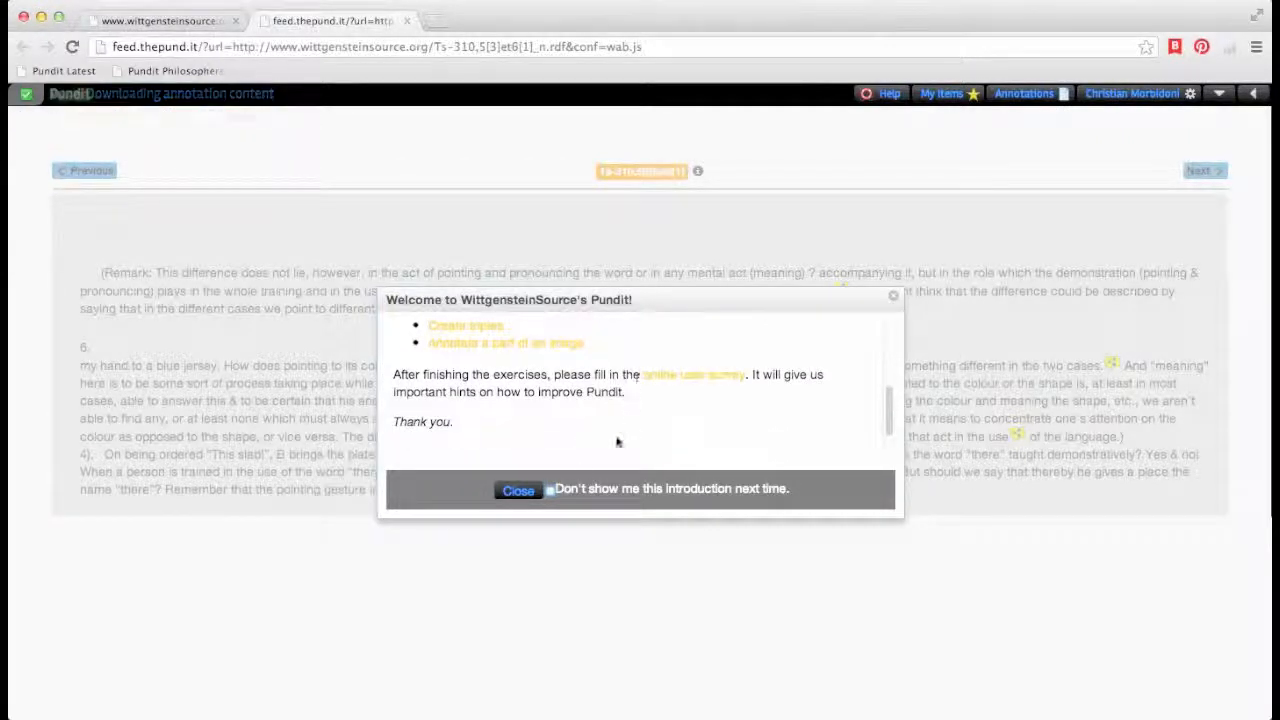
click(515, 490)
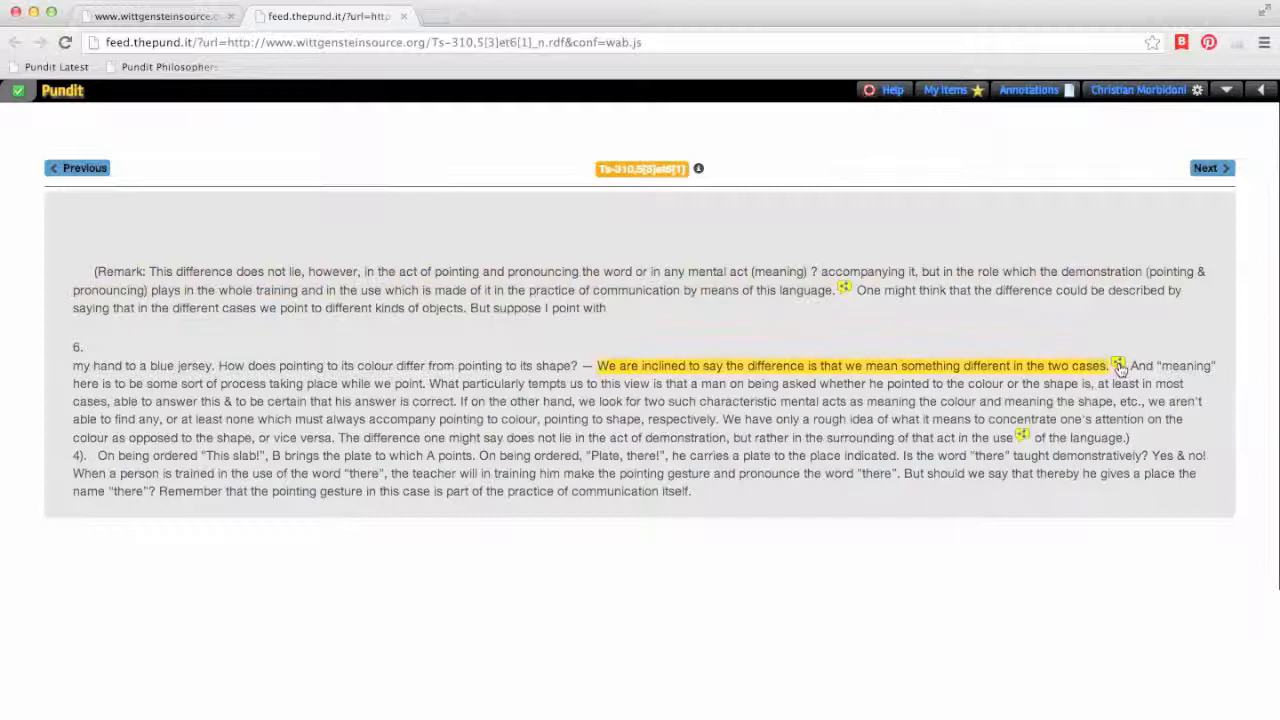
Turn the highlighting of all annotated passages on and back off.
click(1030, 90)
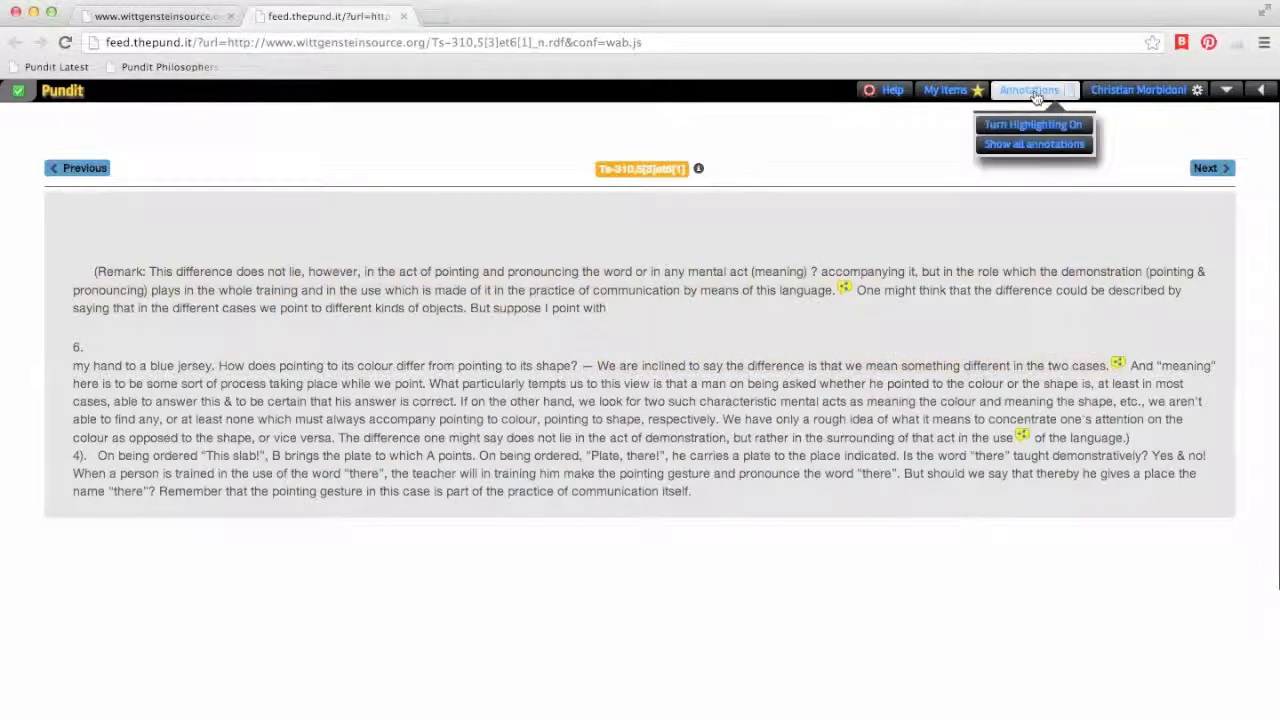
click(1034, 125)
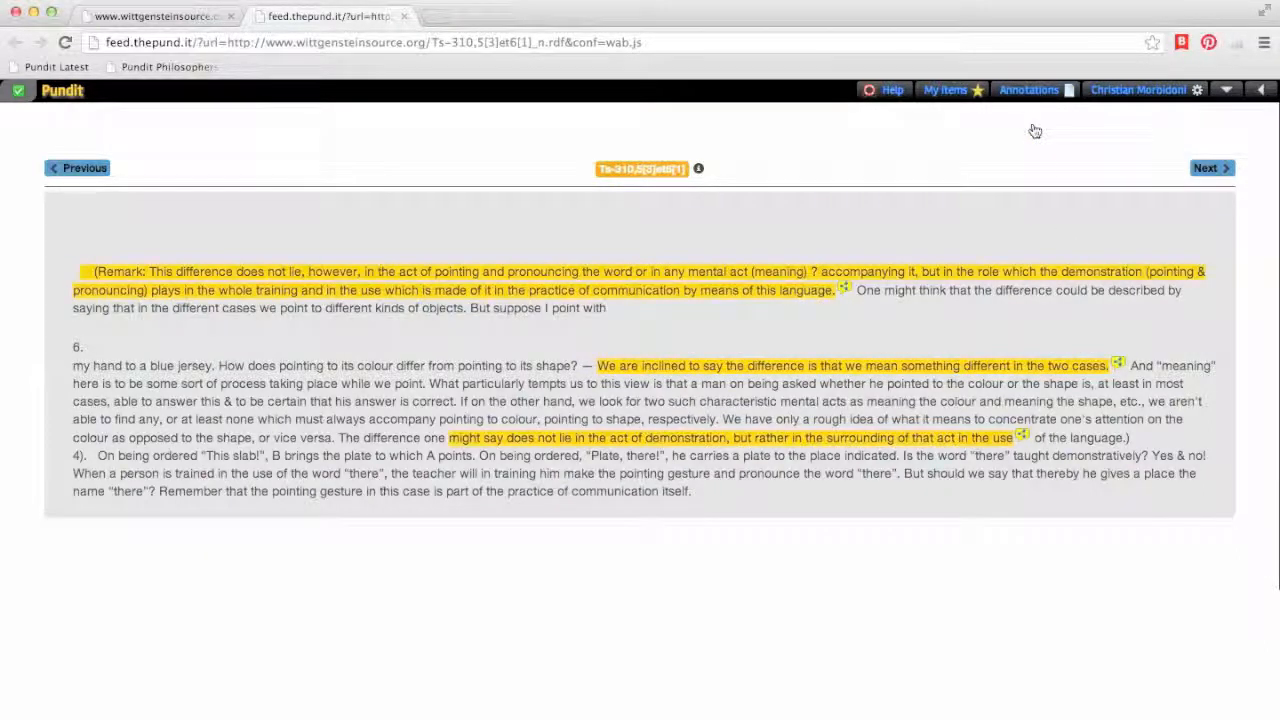
click(1030, 90)
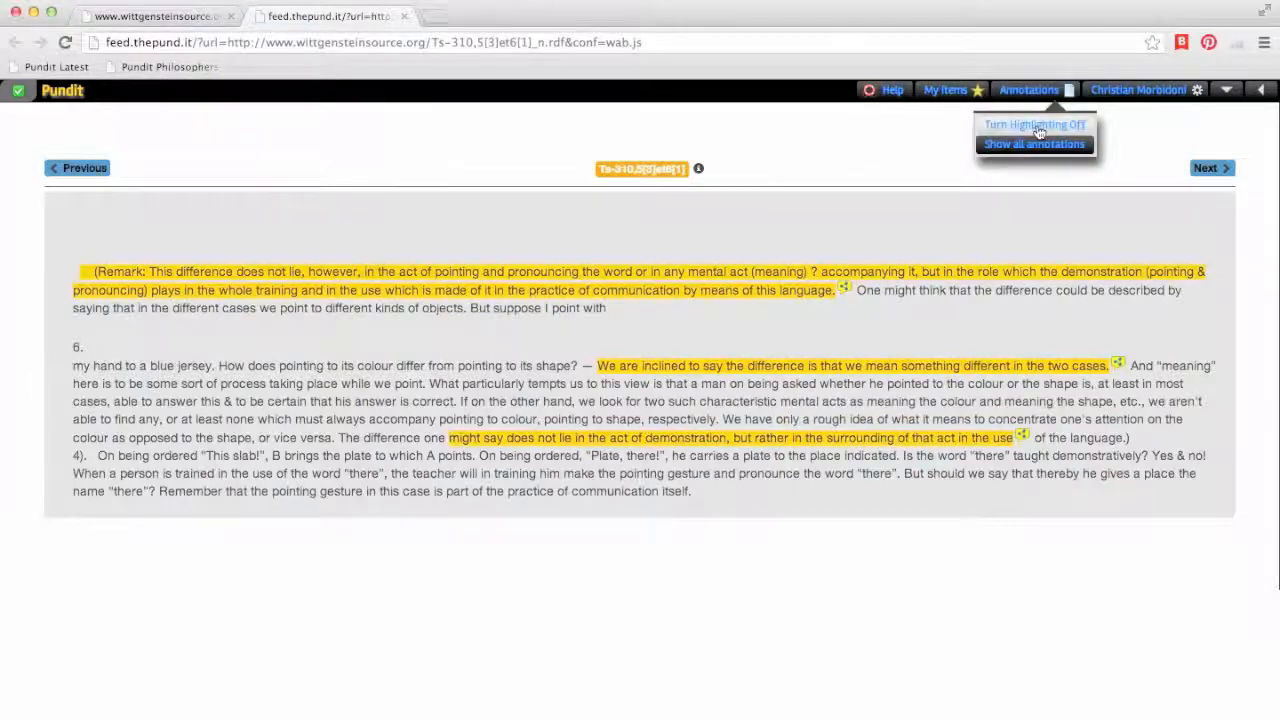
click(1037, 125)
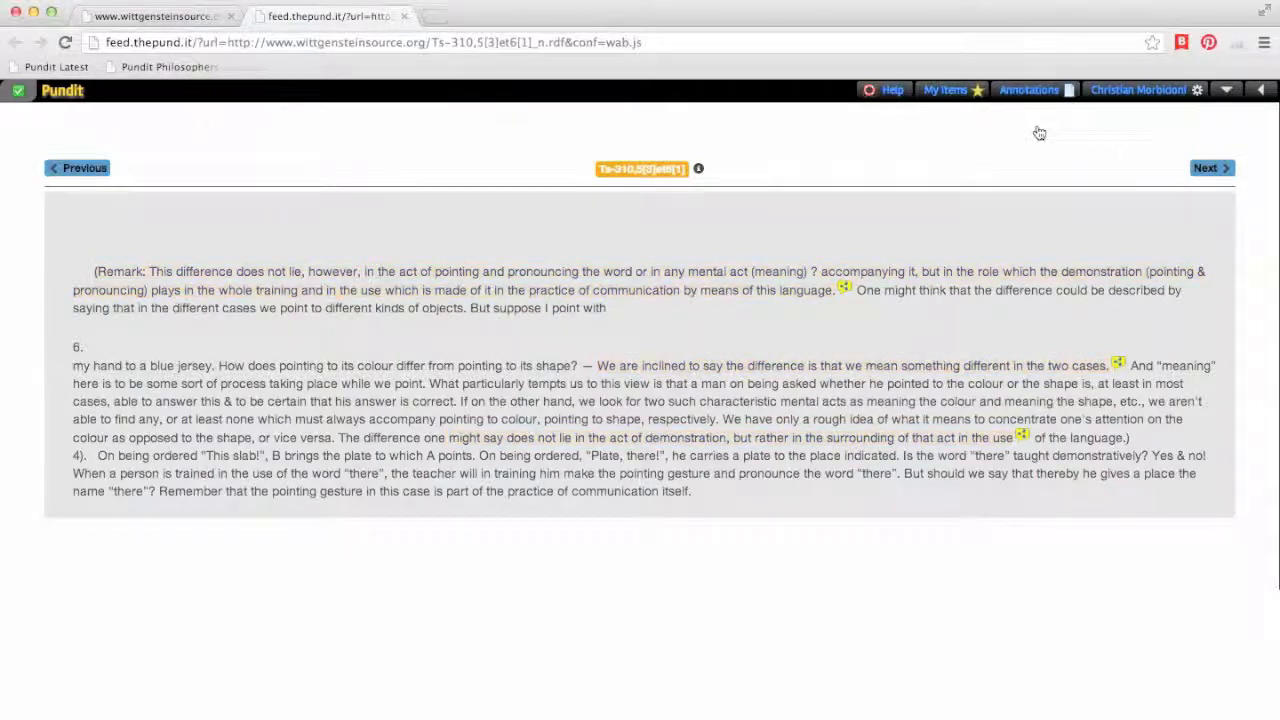
Show the annotations on the passage "might say does not lie in the act of demonstration", and those of the whole page.
click(1021, 440)
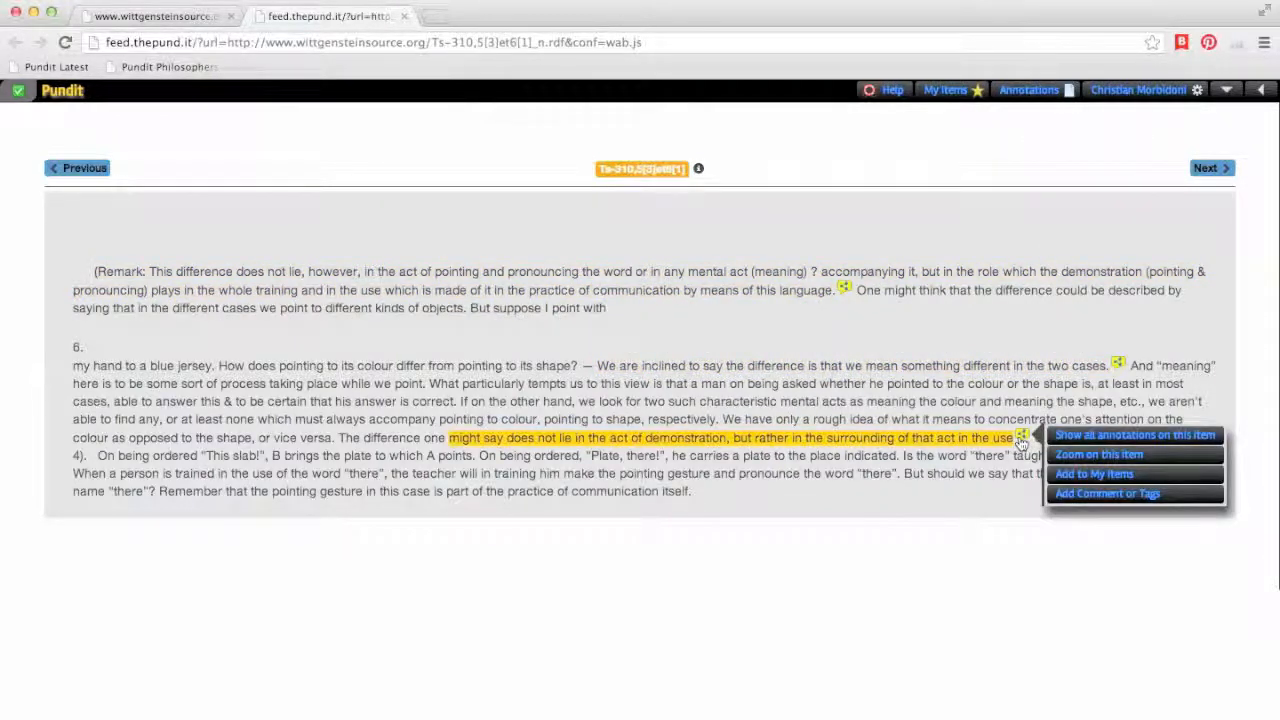
click(1058, 438)
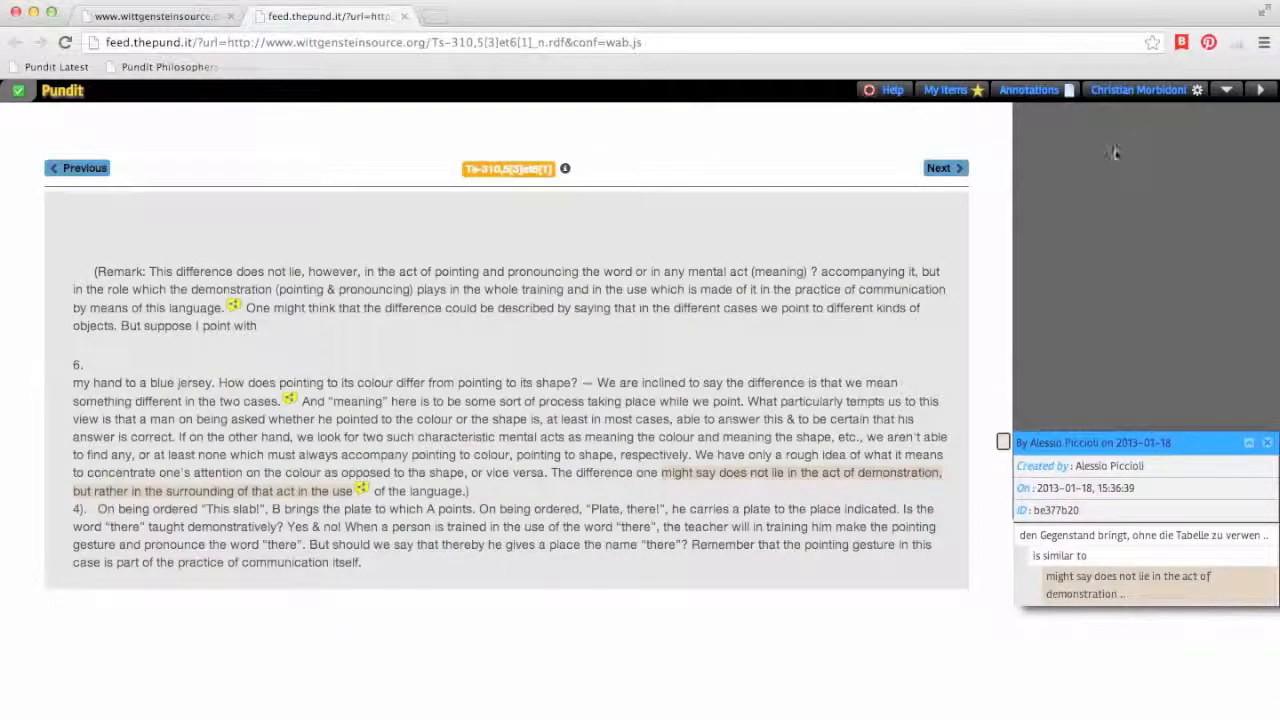
click(1030, 90)
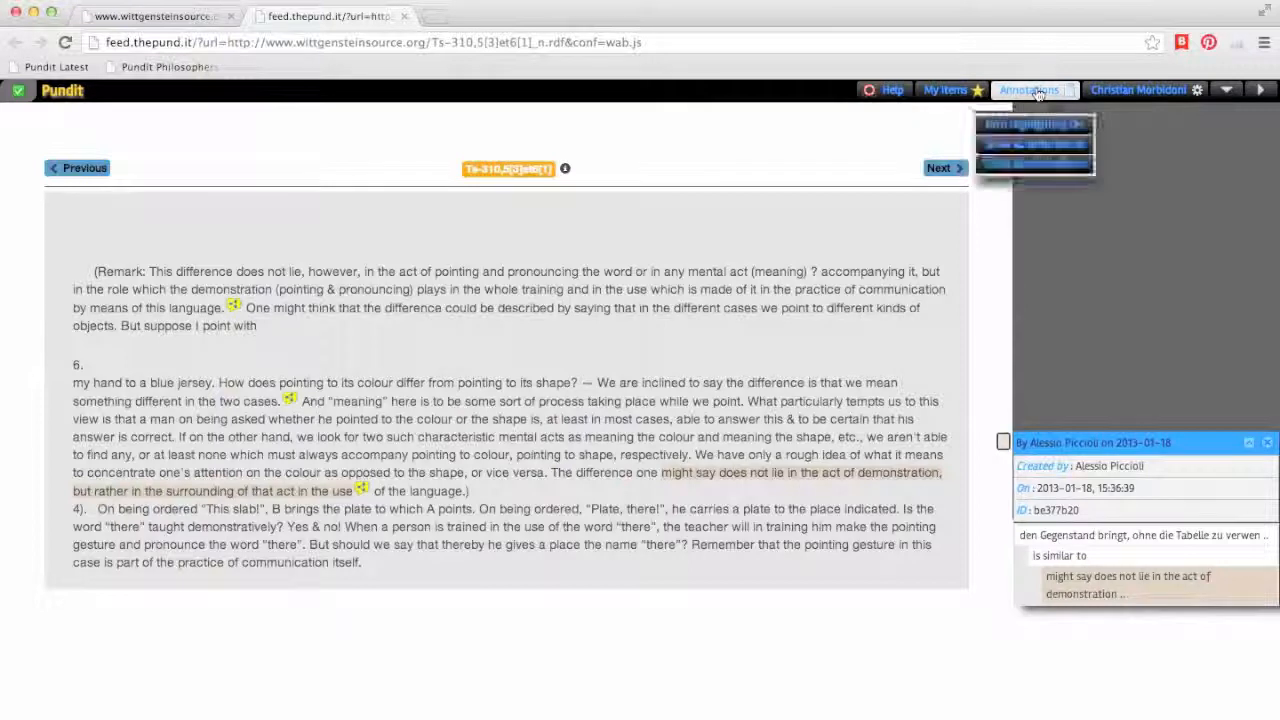
click(1036, 146)
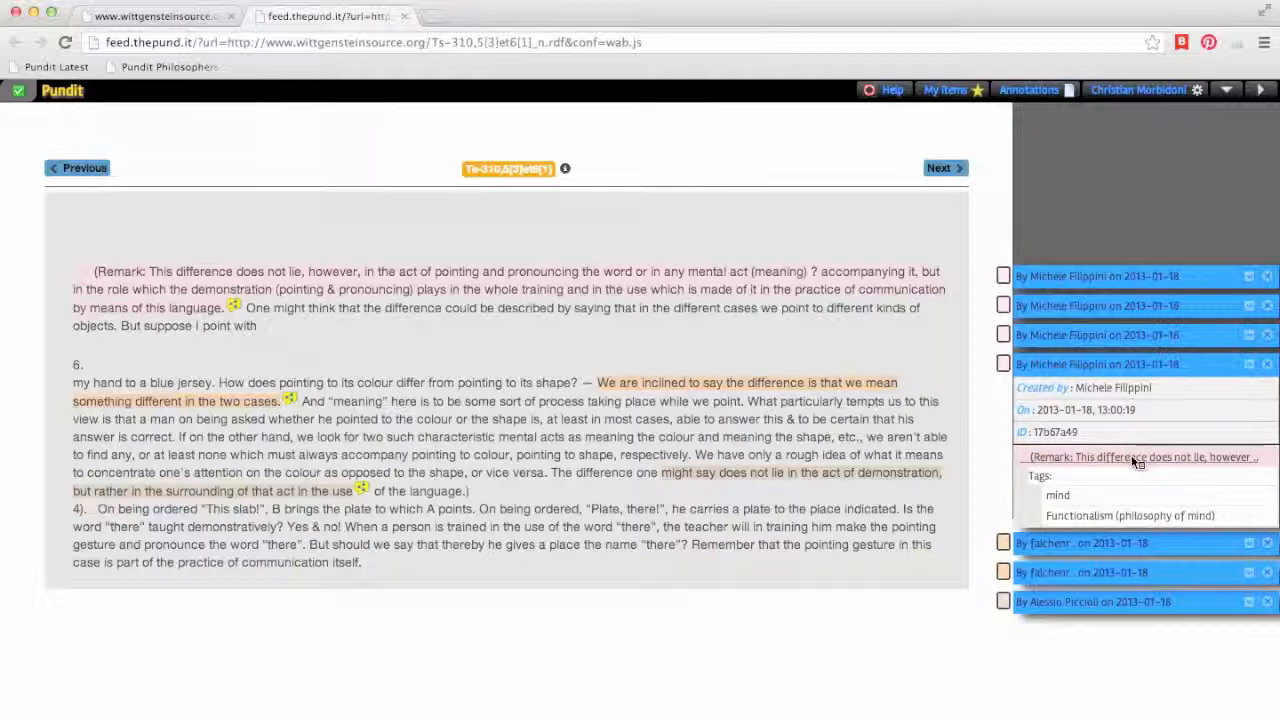
Expand the first annotation on "We are inclined to say the difference", inspect and zoom on its text fragment, and collapse the fragment's details.
click(1250, 546)
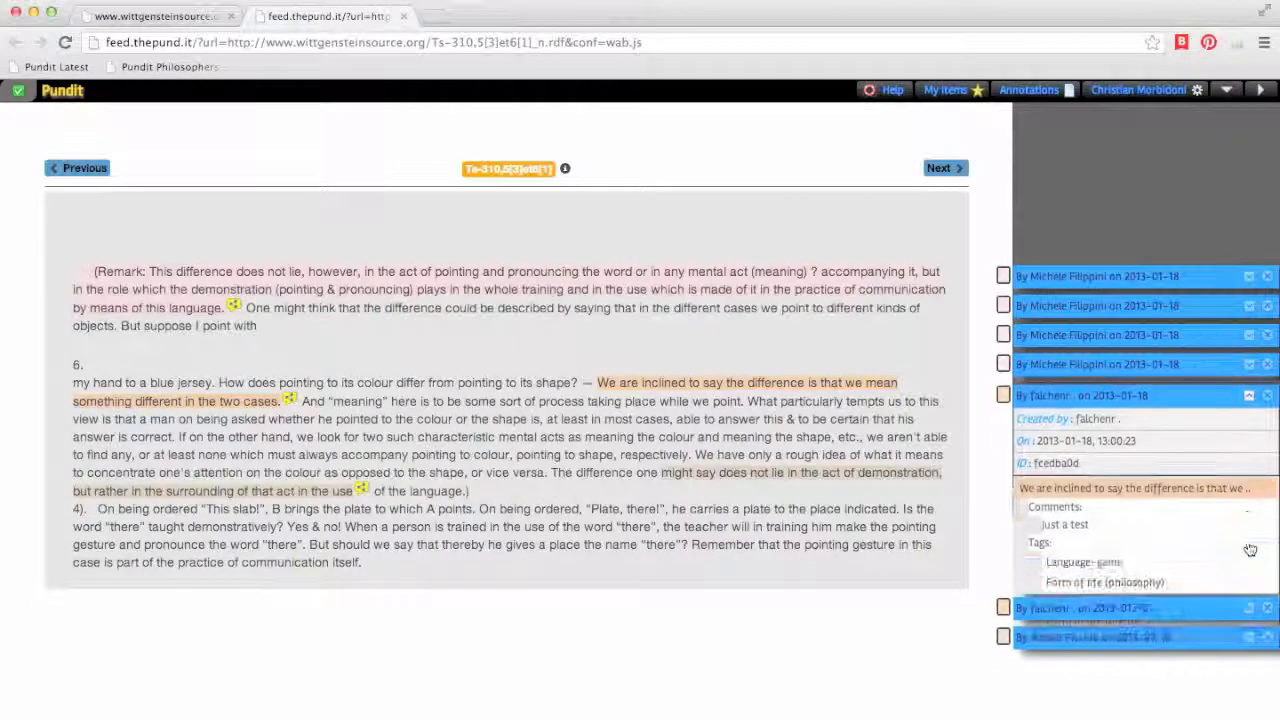
click(1121, 492)
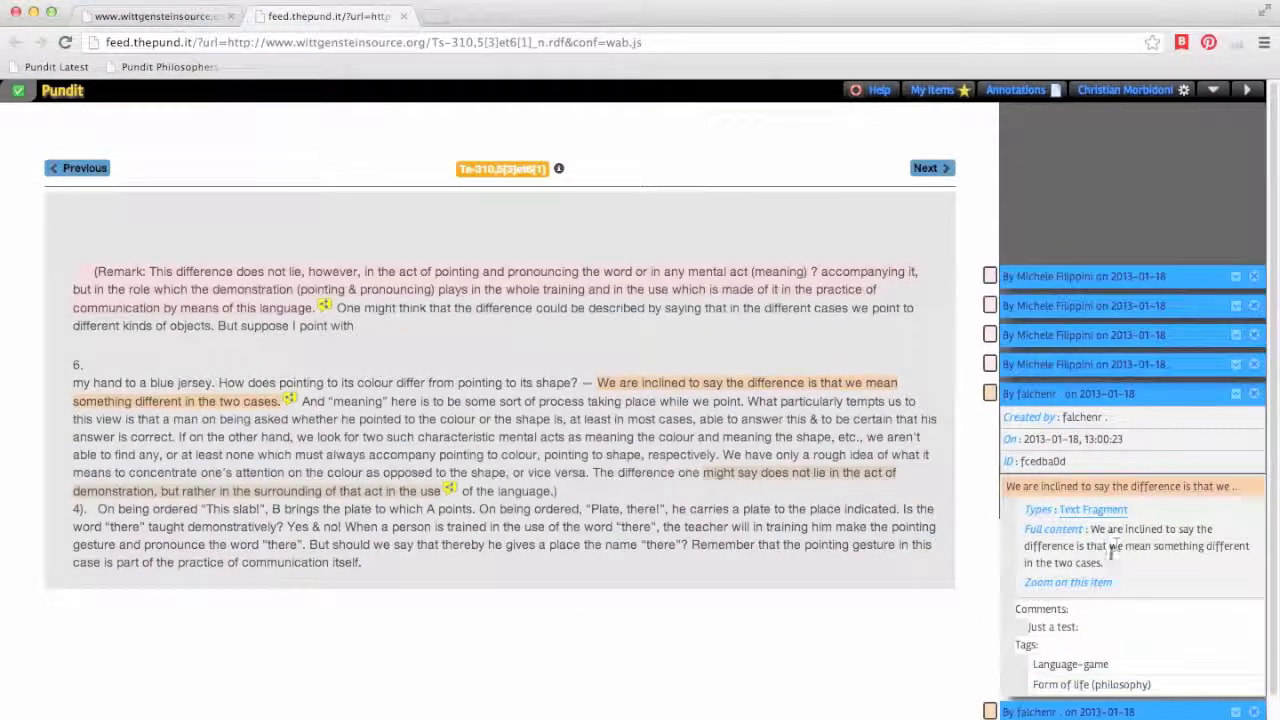
click(1084, 587)
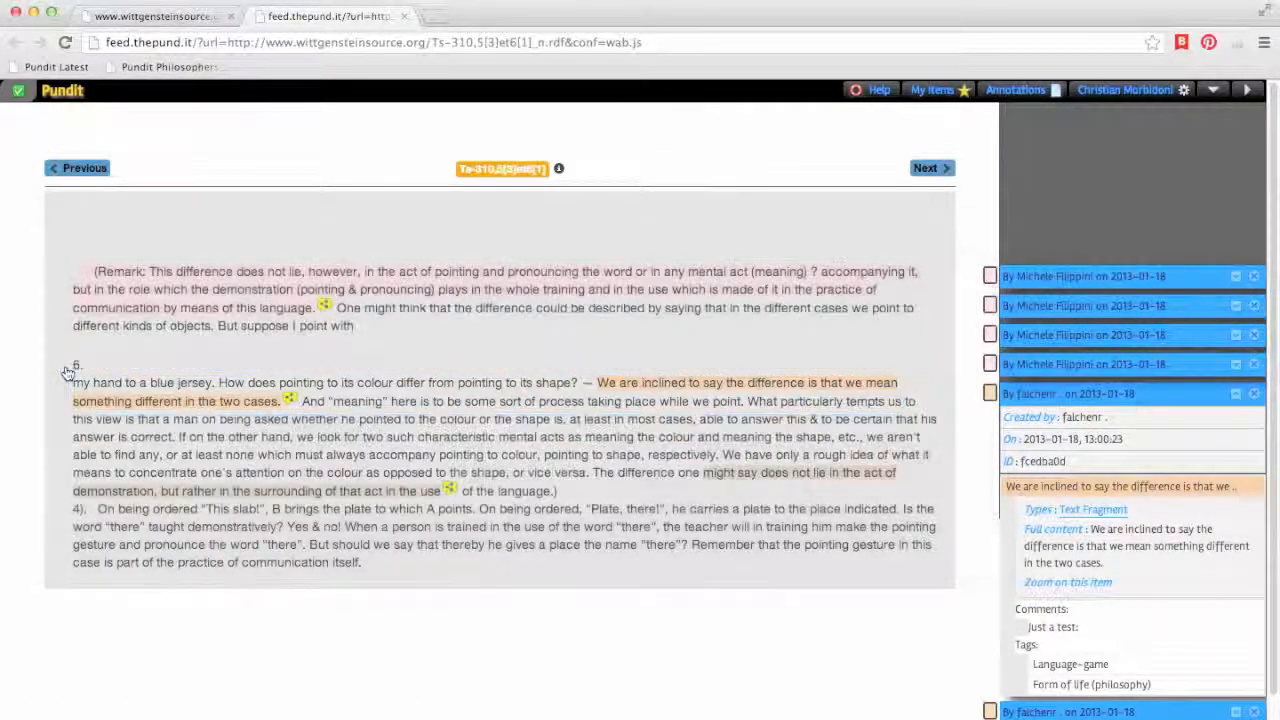
click(1088, 487)
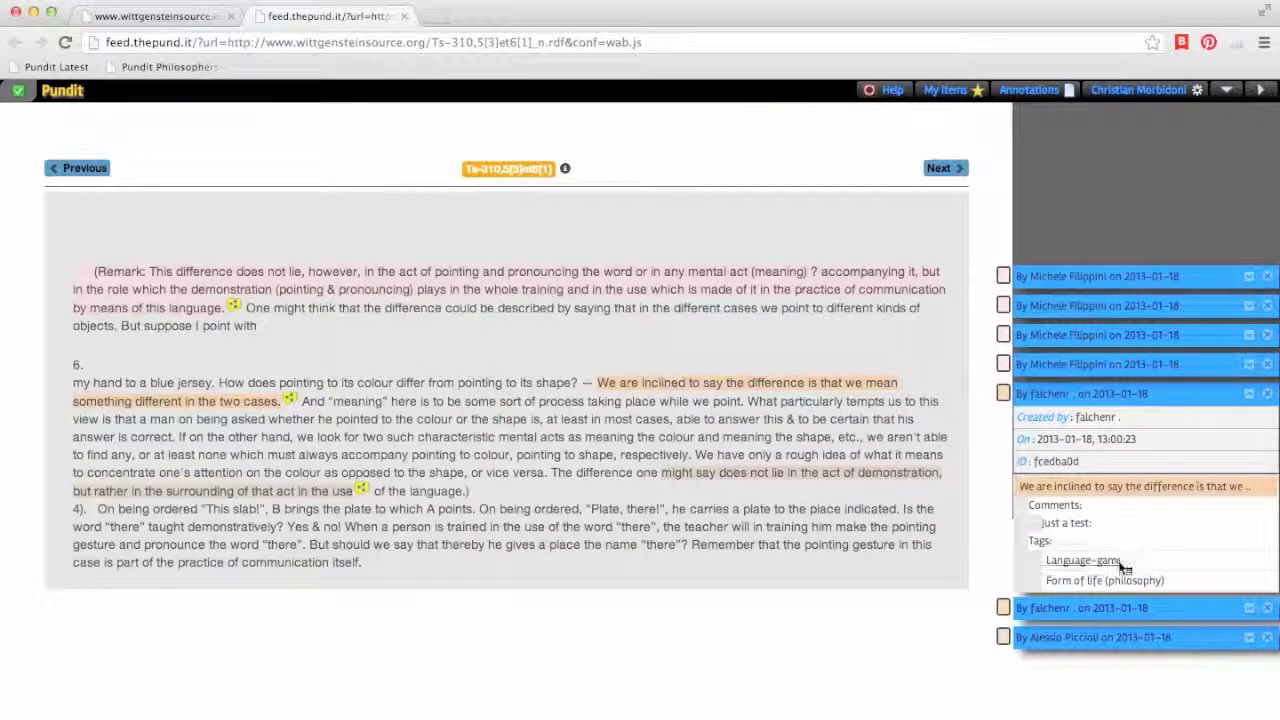
View the details of the annotation's Language-game tag, open its DBpedia page for more information, and close that page.
click(1116, 568)
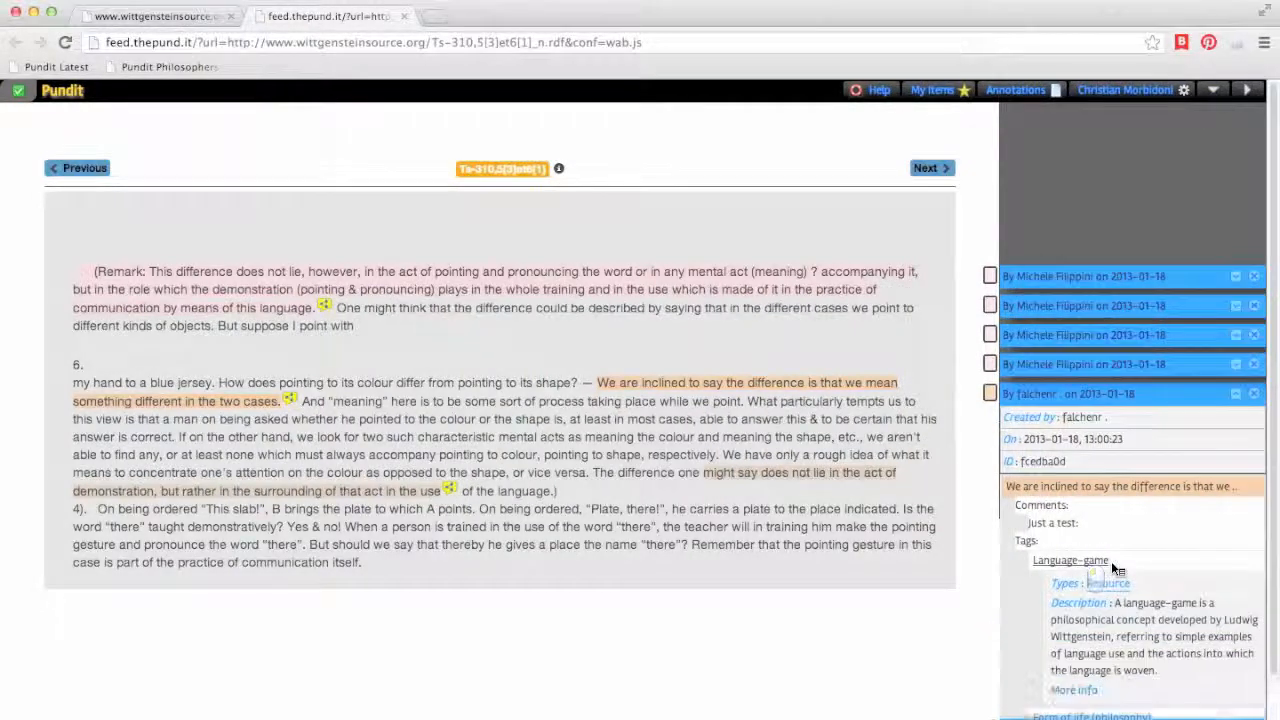
scroll(980, 579, down, 1)
scroll(980, 579, down, 1)
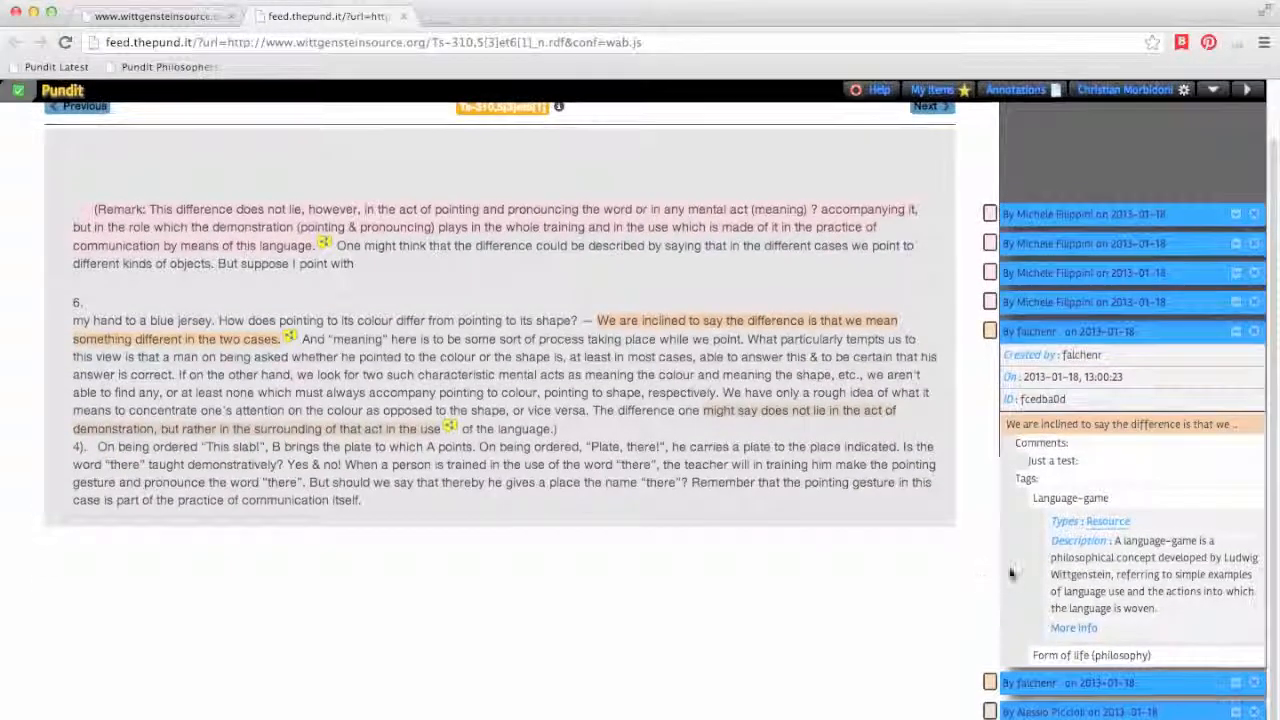
click(1070, 628)
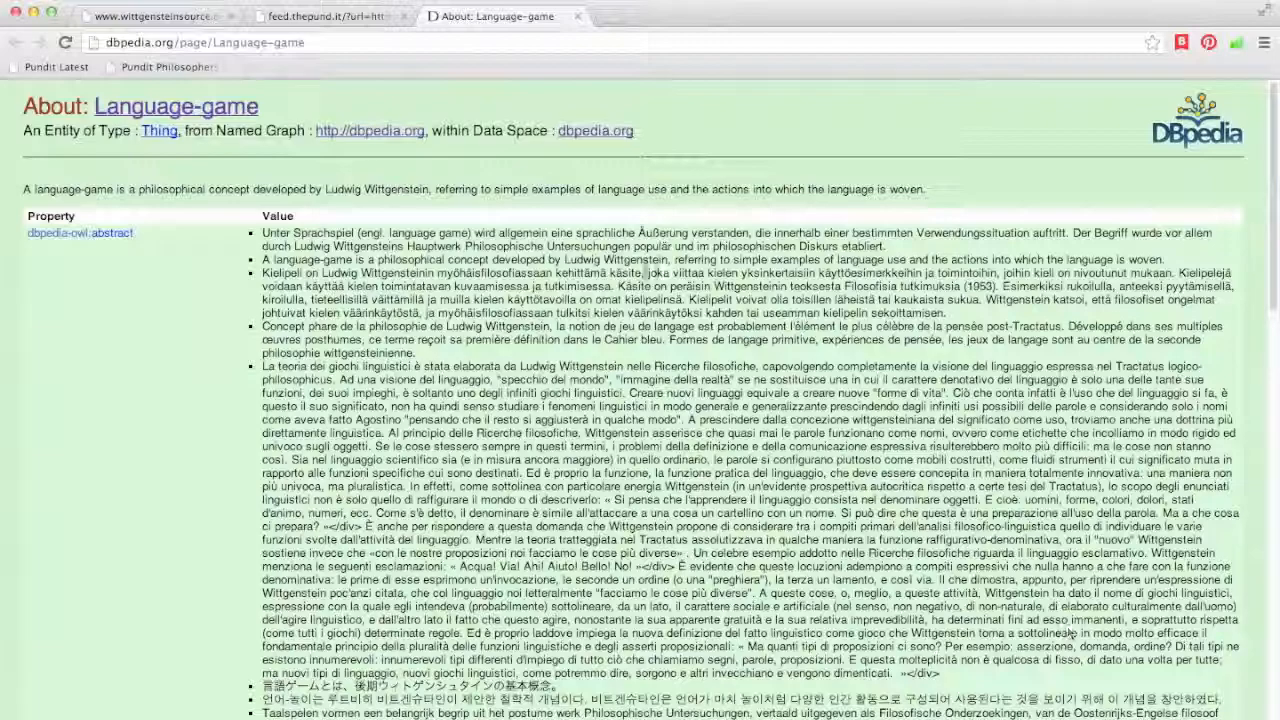
click(577, 17)
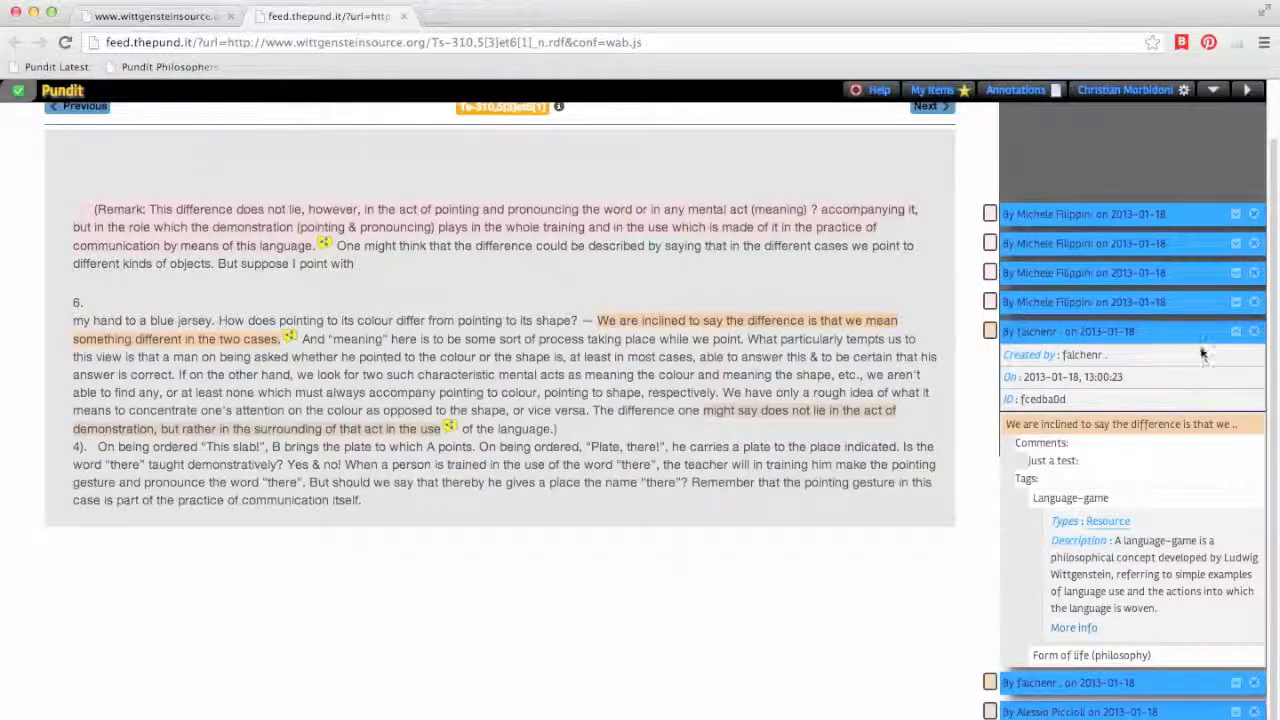
Expand the last annotation, view the details of its fragment "might say does not lie in the act of demonstration", and zoom on it.
click(1235, 712)
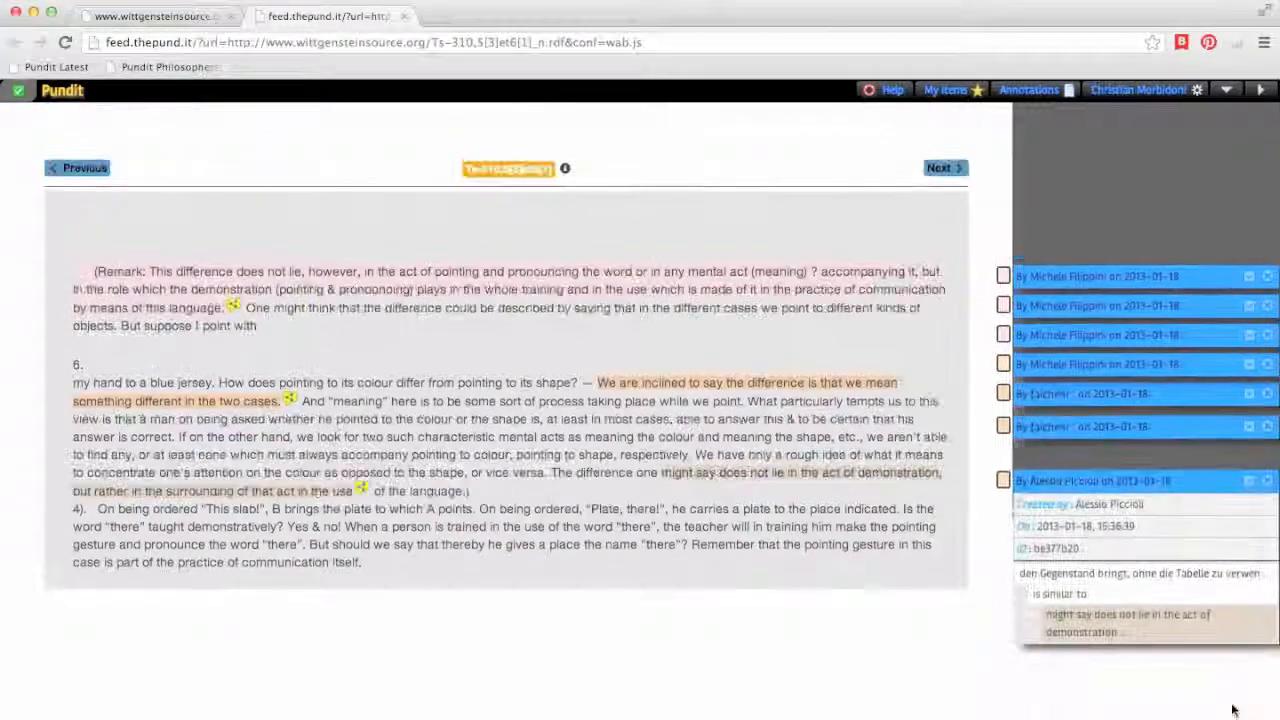
click(1110, 612)
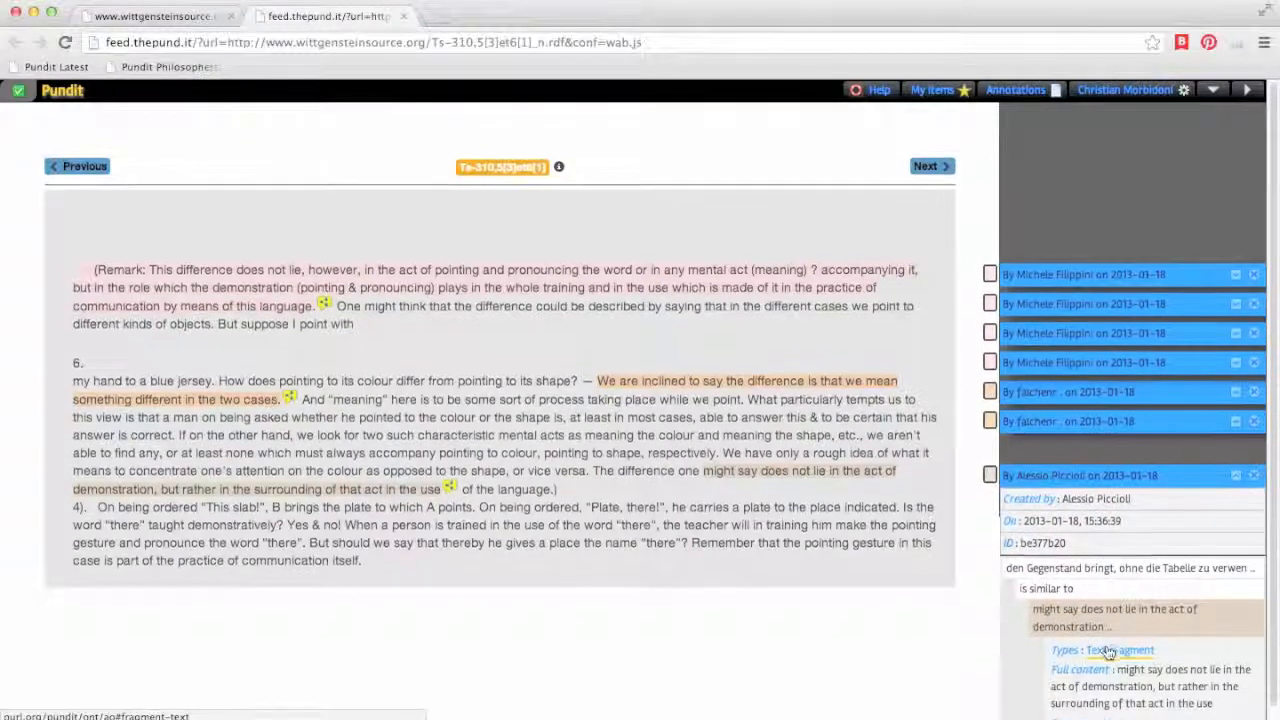
scroll(1104, 660, down, 1)
click(1094, 706)
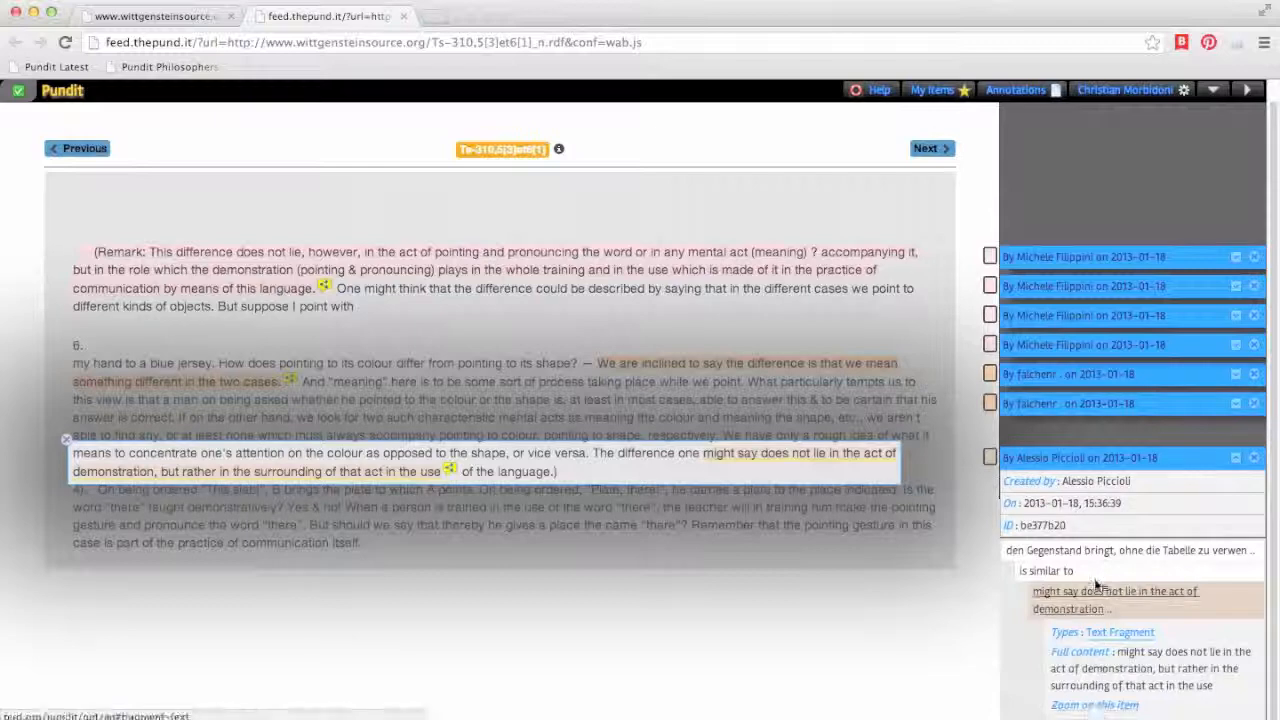
Open the linked fragment "den Gegenstand bringt" in its origin page and show all annotations on that passage.
click(1084, 552)
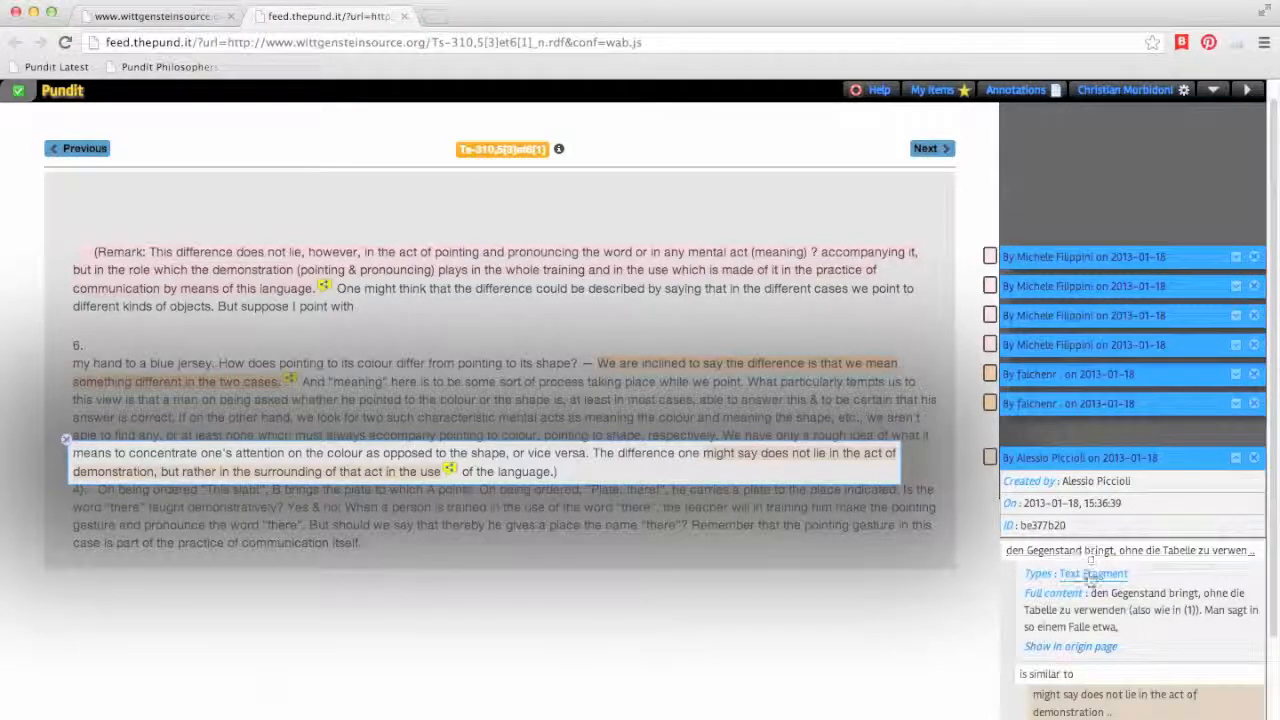
click(1092, 652)
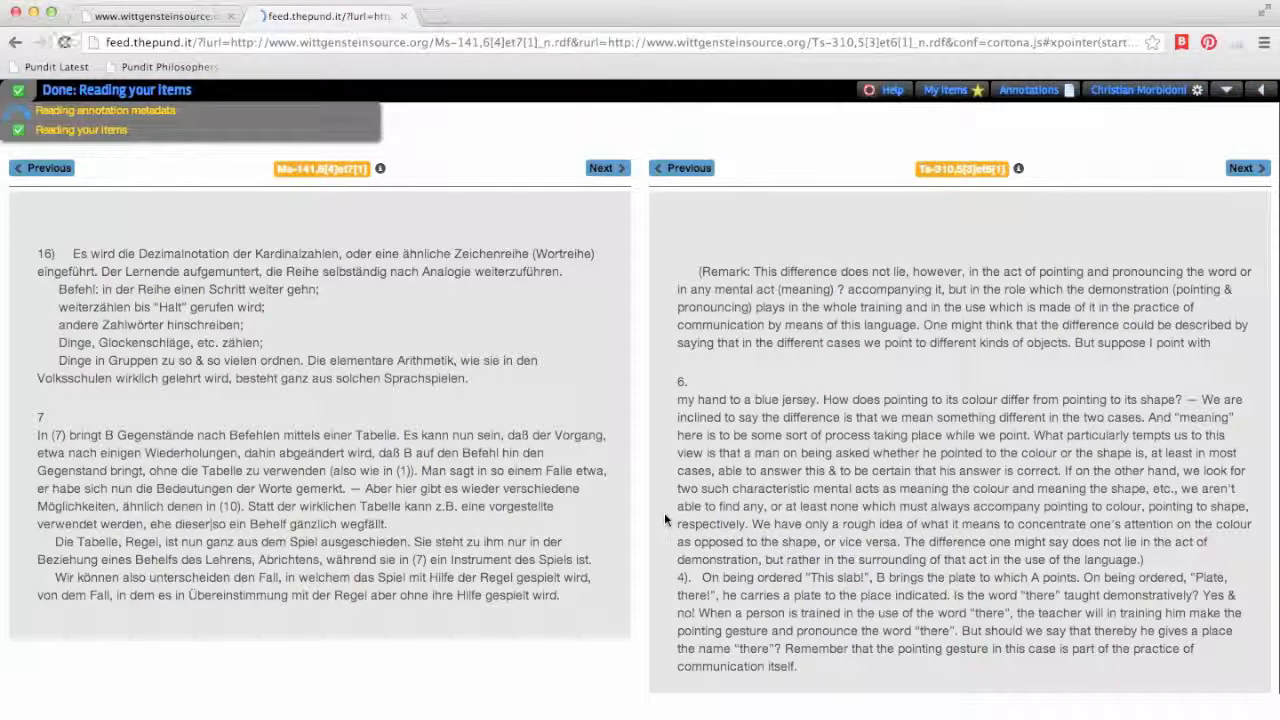
click(45, 486)
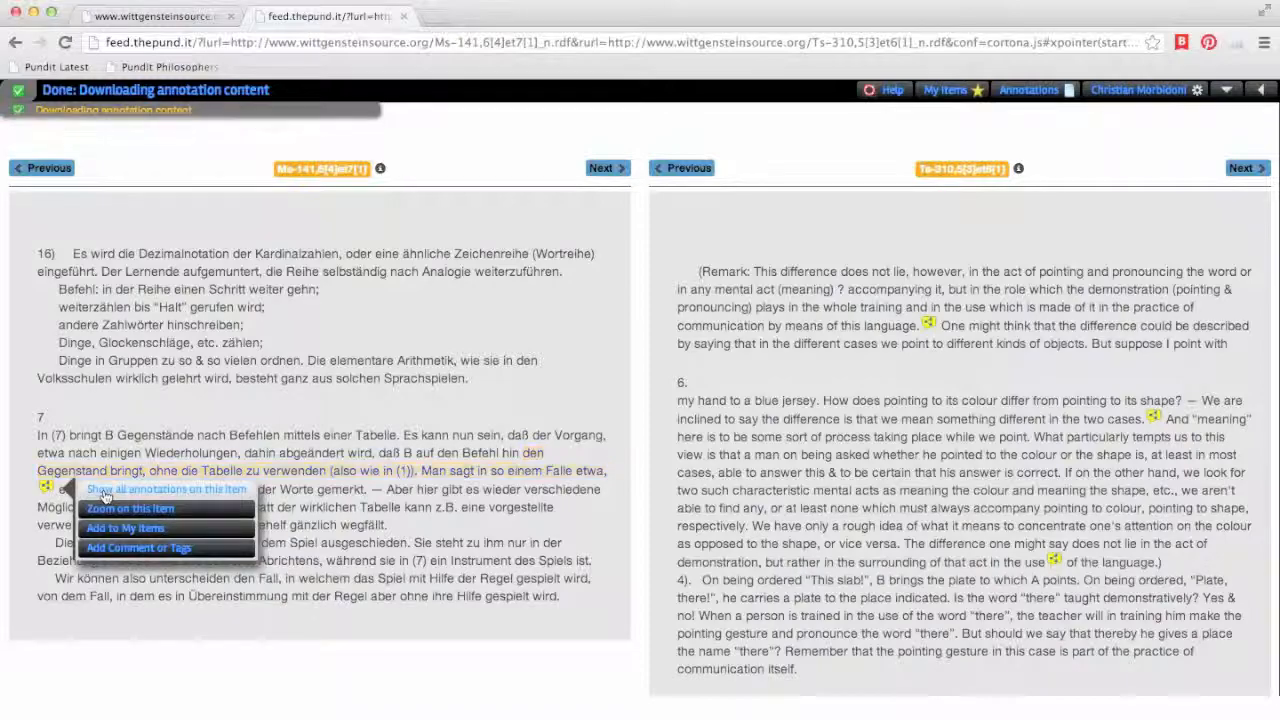
click(102, 492)
scroll(583, 392, down, 2)
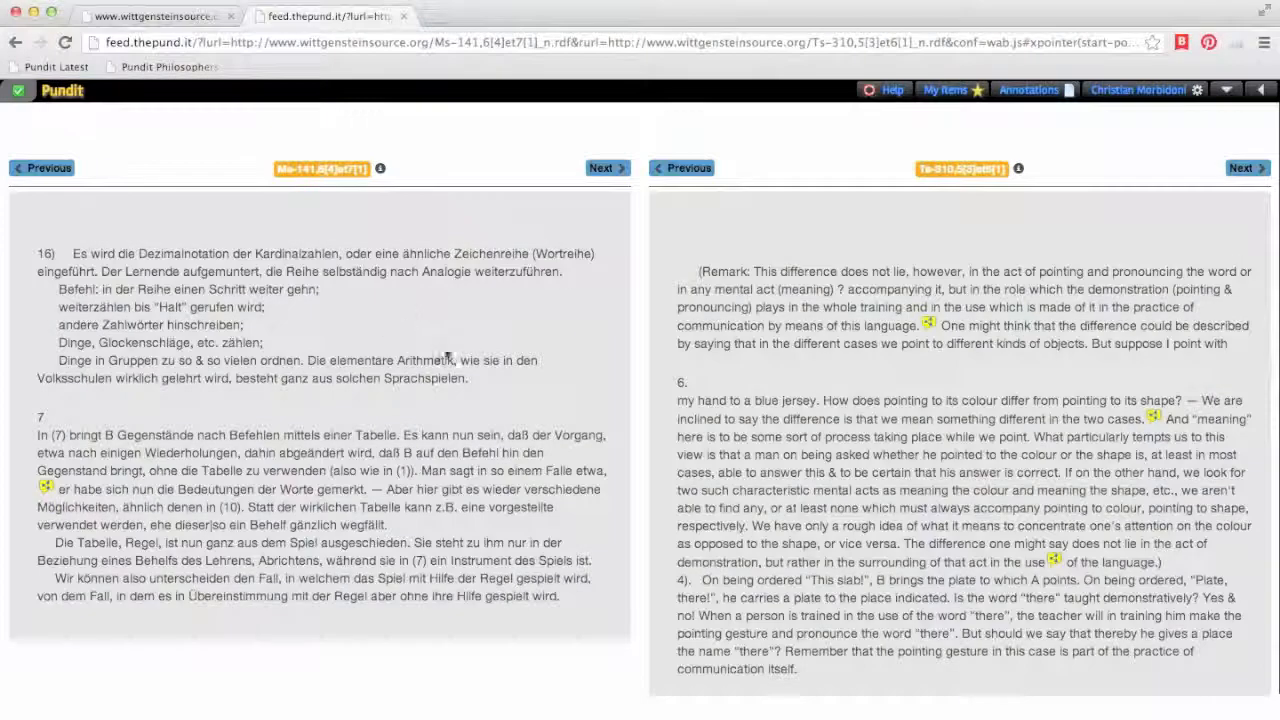
Write the comment "A comment here :-)" for paragraph 16 of Ms-141, from "Es wird die Dezimalnotation" to "Sprachspielen".
drag(432, 380, 75, 253)
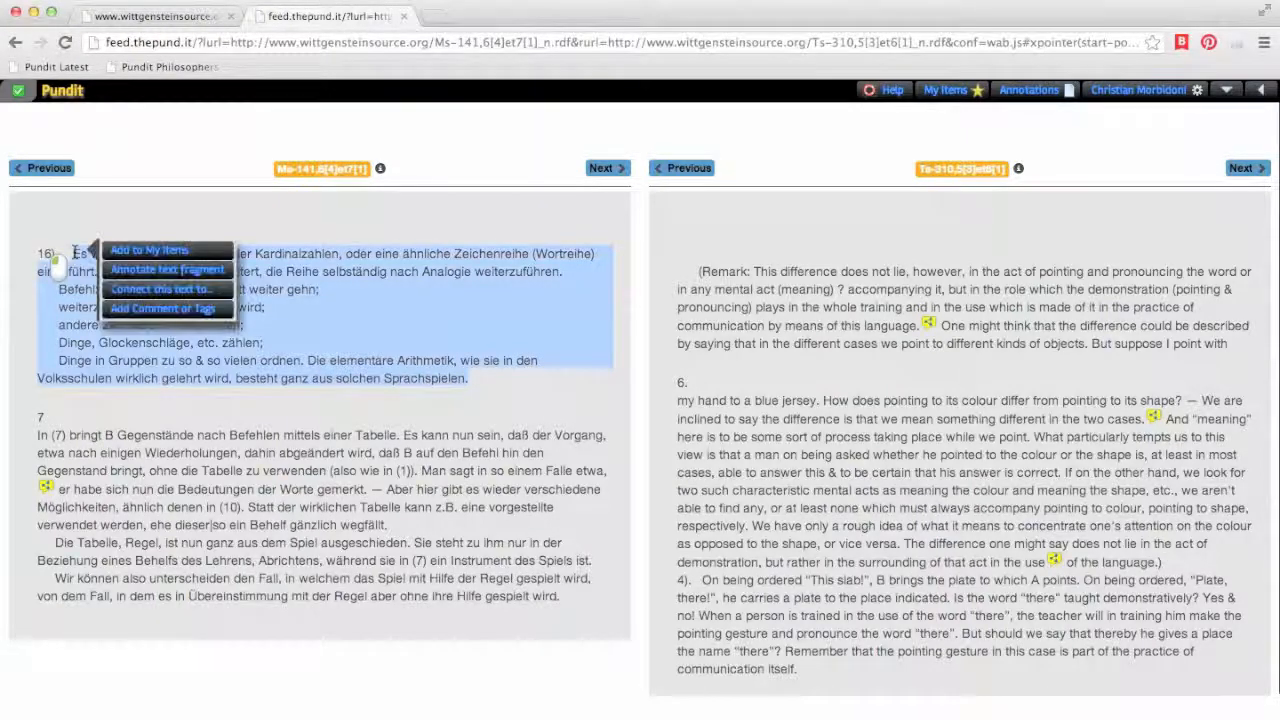
click(158, 310)
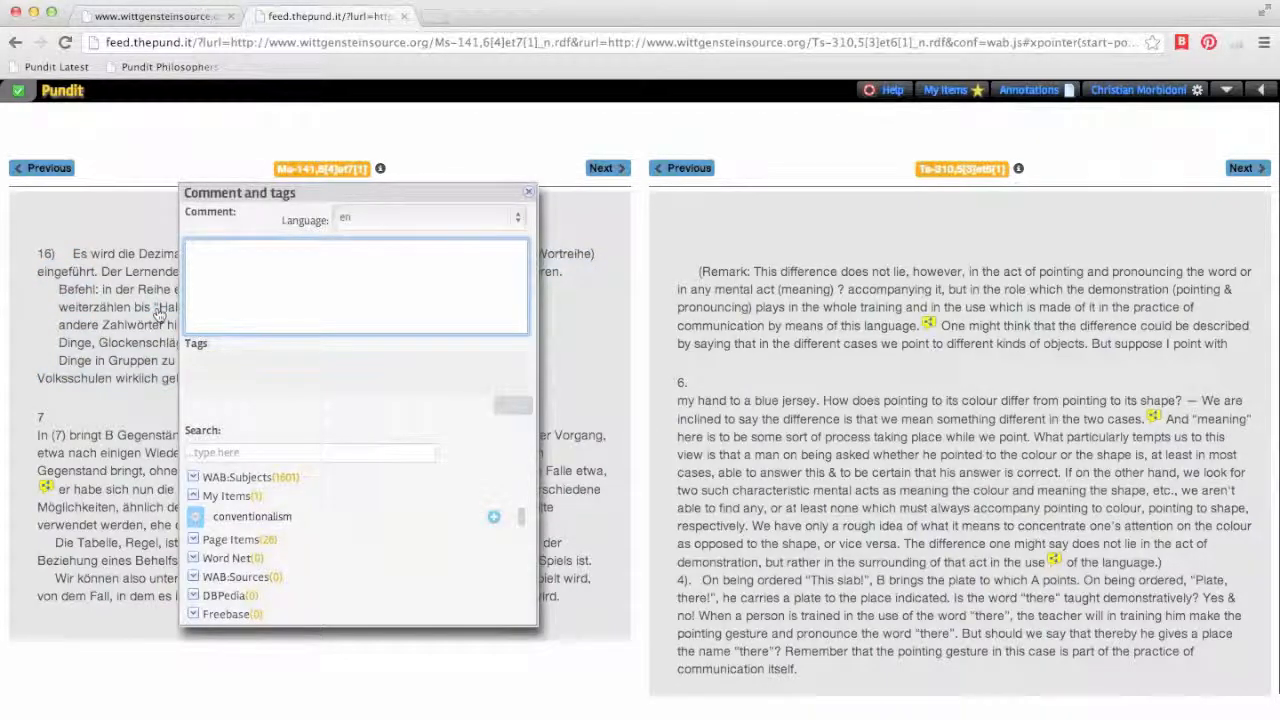
text(A commen)
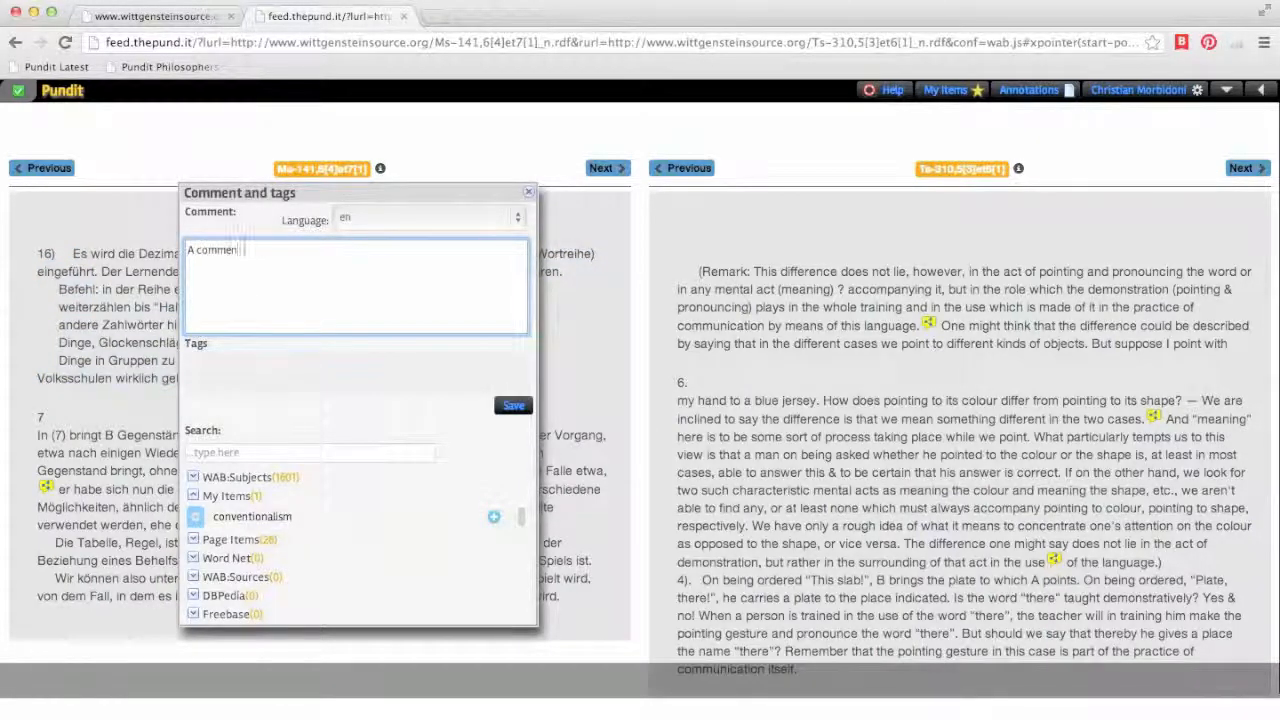
text(t here :-))
Search for "Language" tags and browse the matching entries in WAB:Subjects and DBPedia.
click(203, 455)
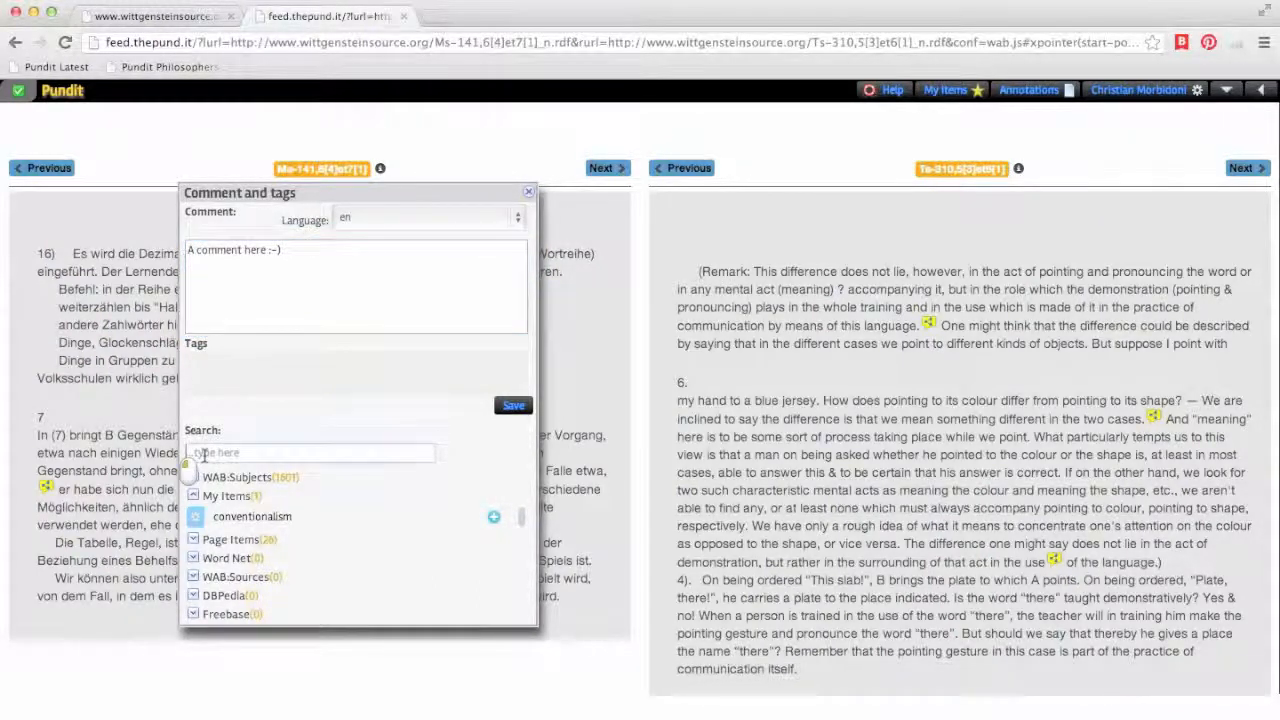
text(Language)
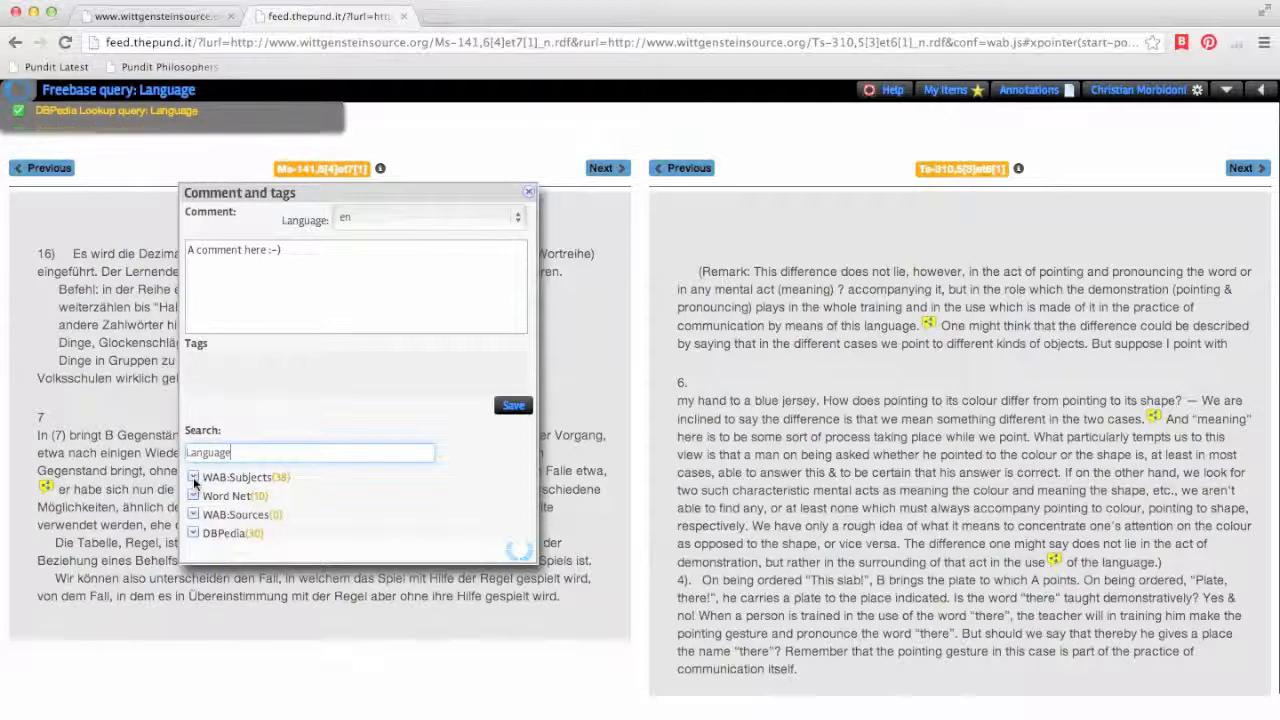
click(194, 480)
mouse_move(335, 533)
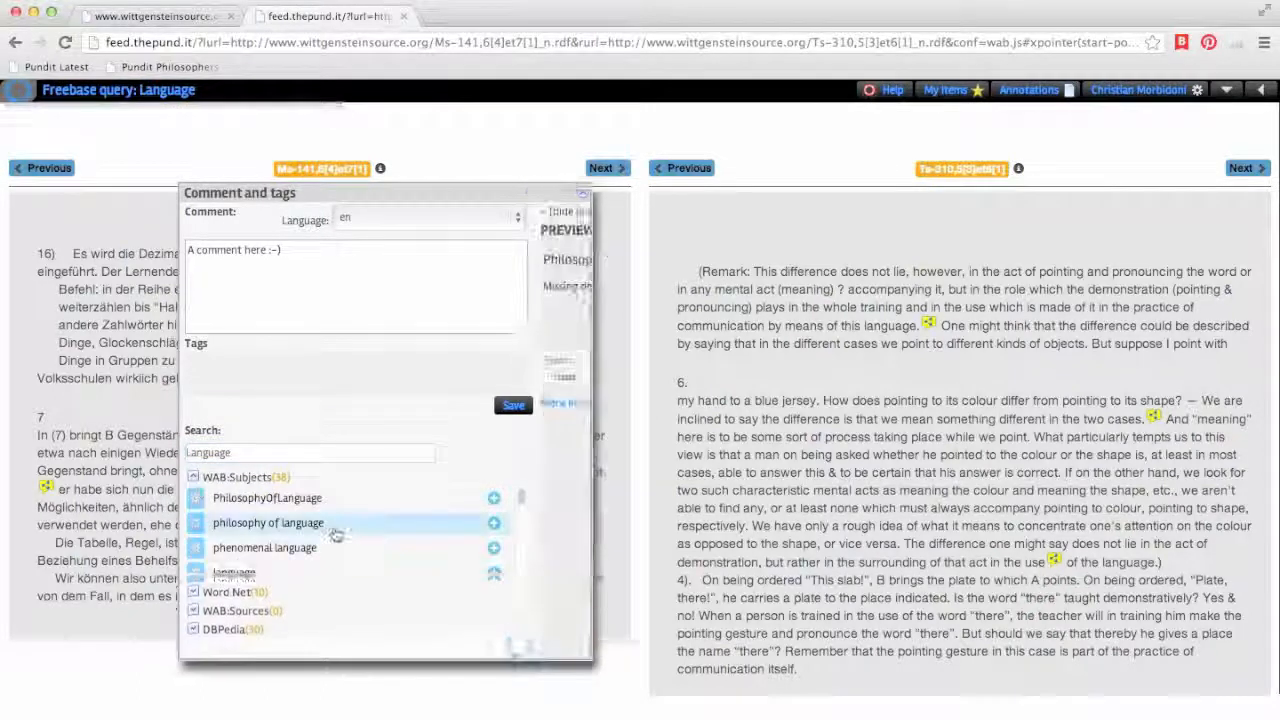
scroll(336, 533, down, 1)
scroll(336, 533, down, 2)
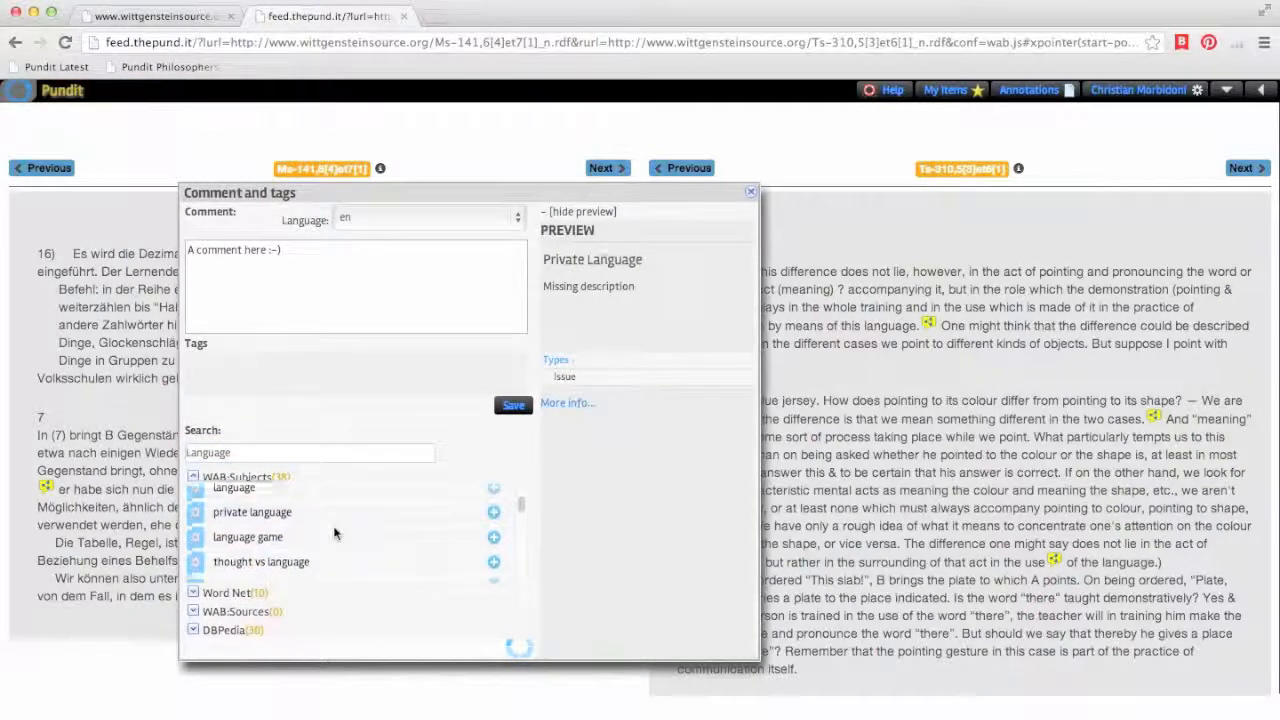
click(194, 477)
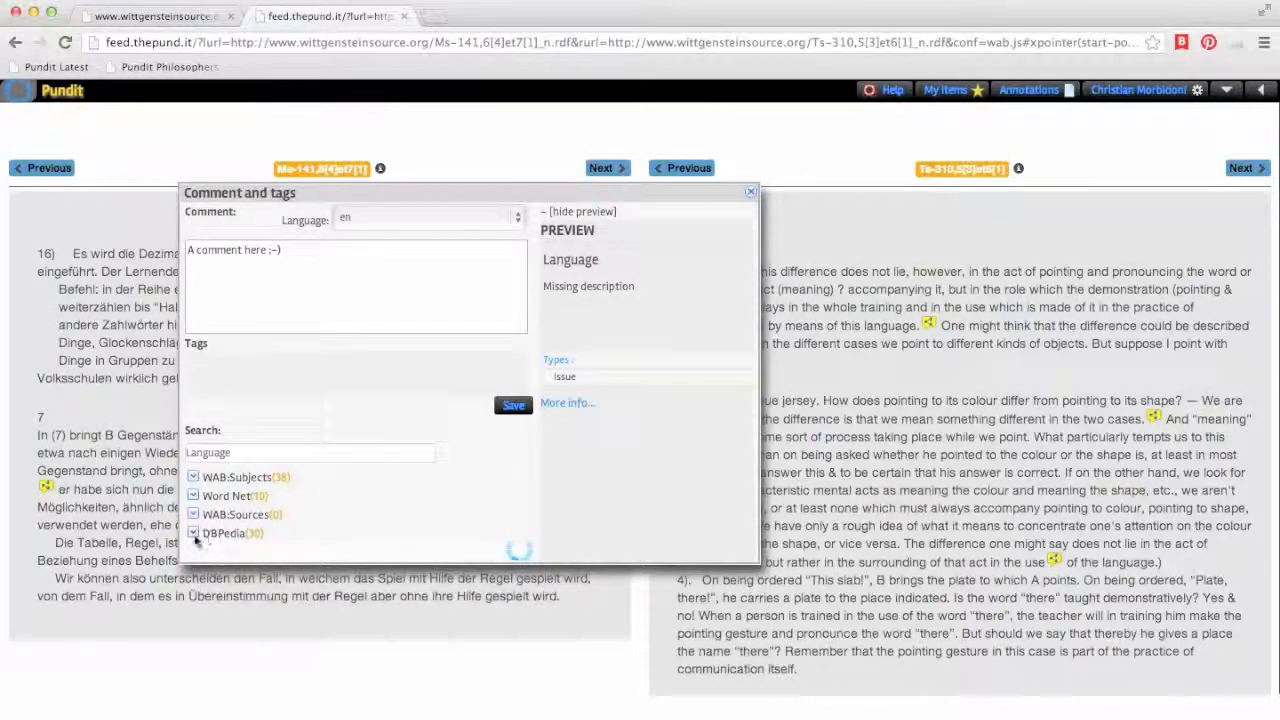
click(195, 535)
mouse_move(251, 556)
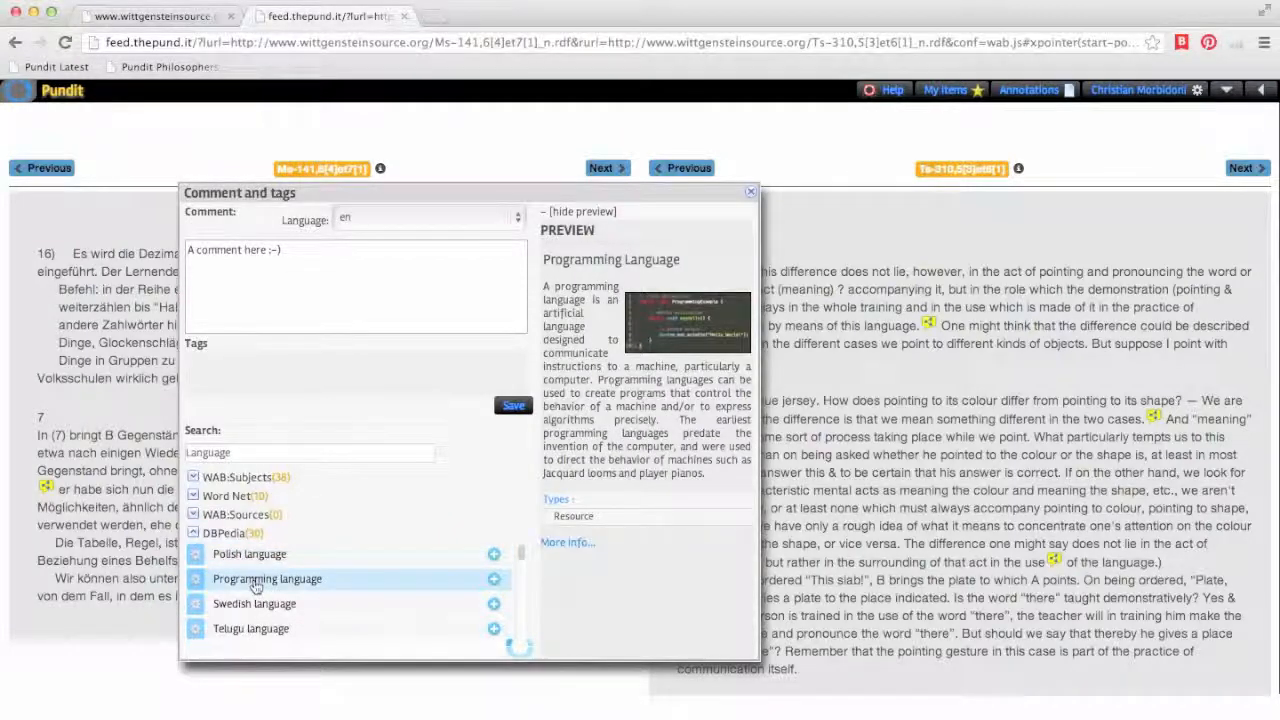
Search for "Language game", tag the comment with pictorial language game and language game from WAB:Subjects, and save the annotation.
click(246, 454)
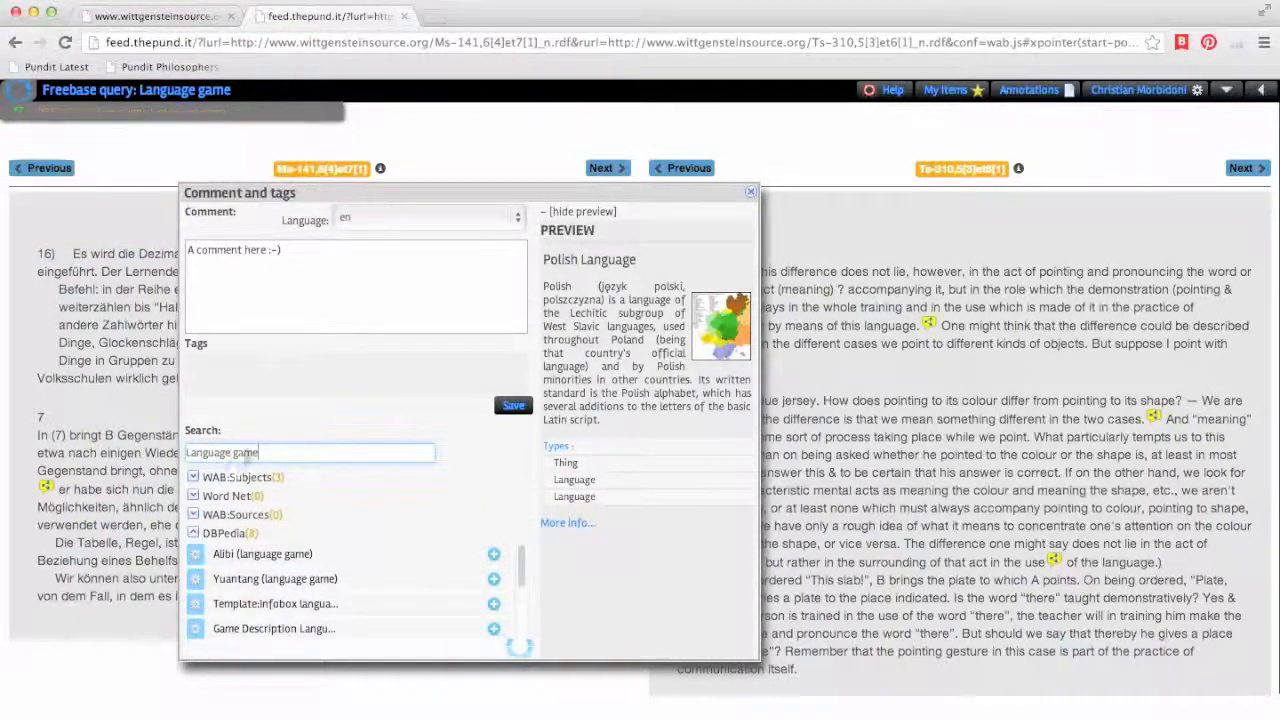
click(195, 535)
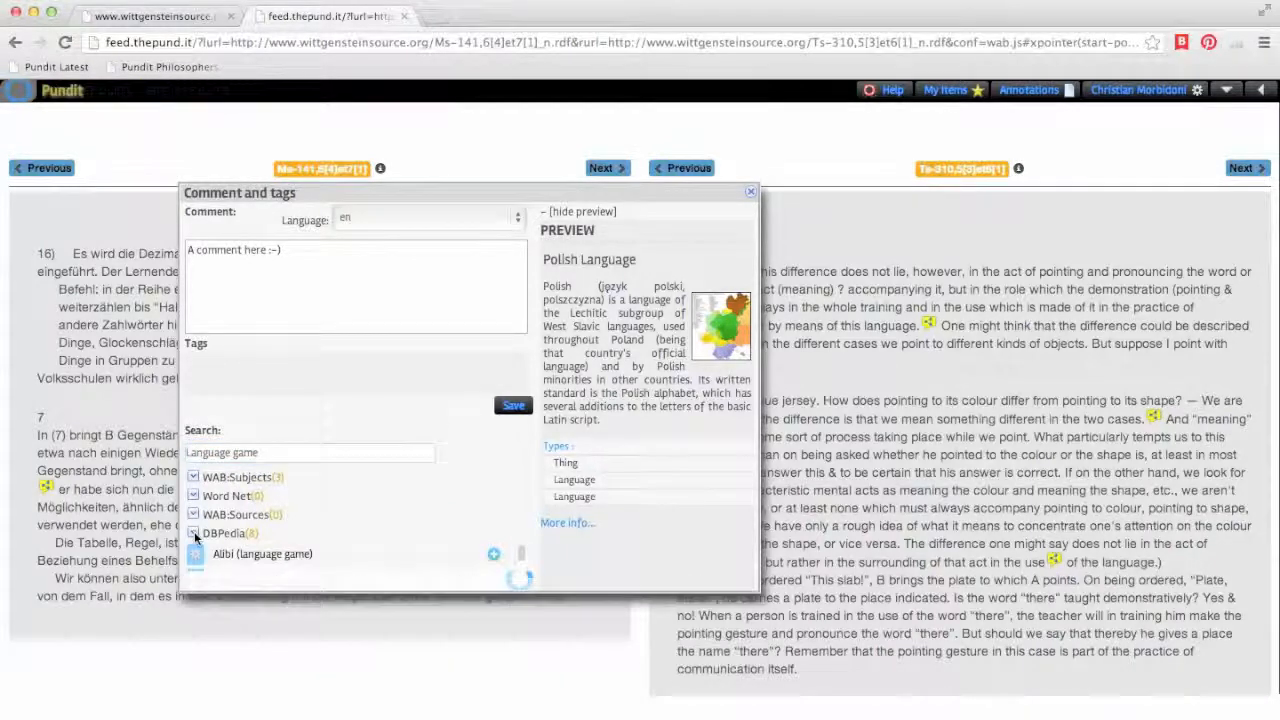
click(194, 477)
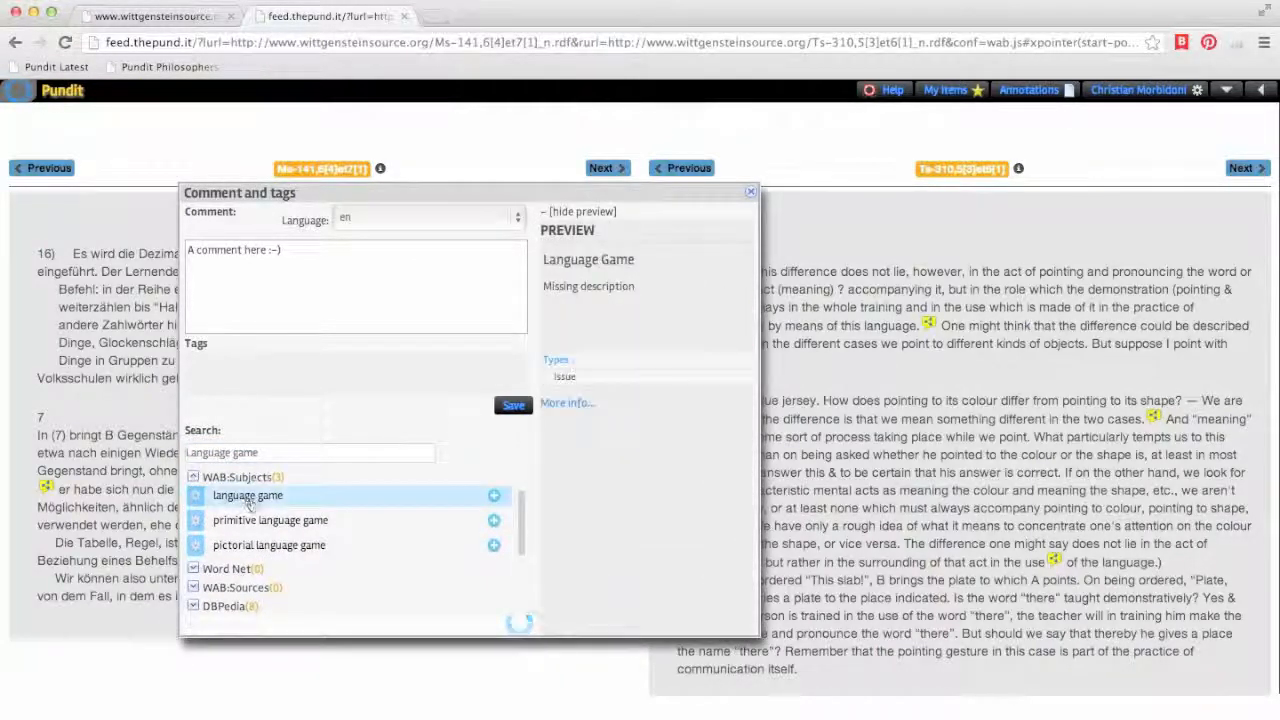
click(257, 546)
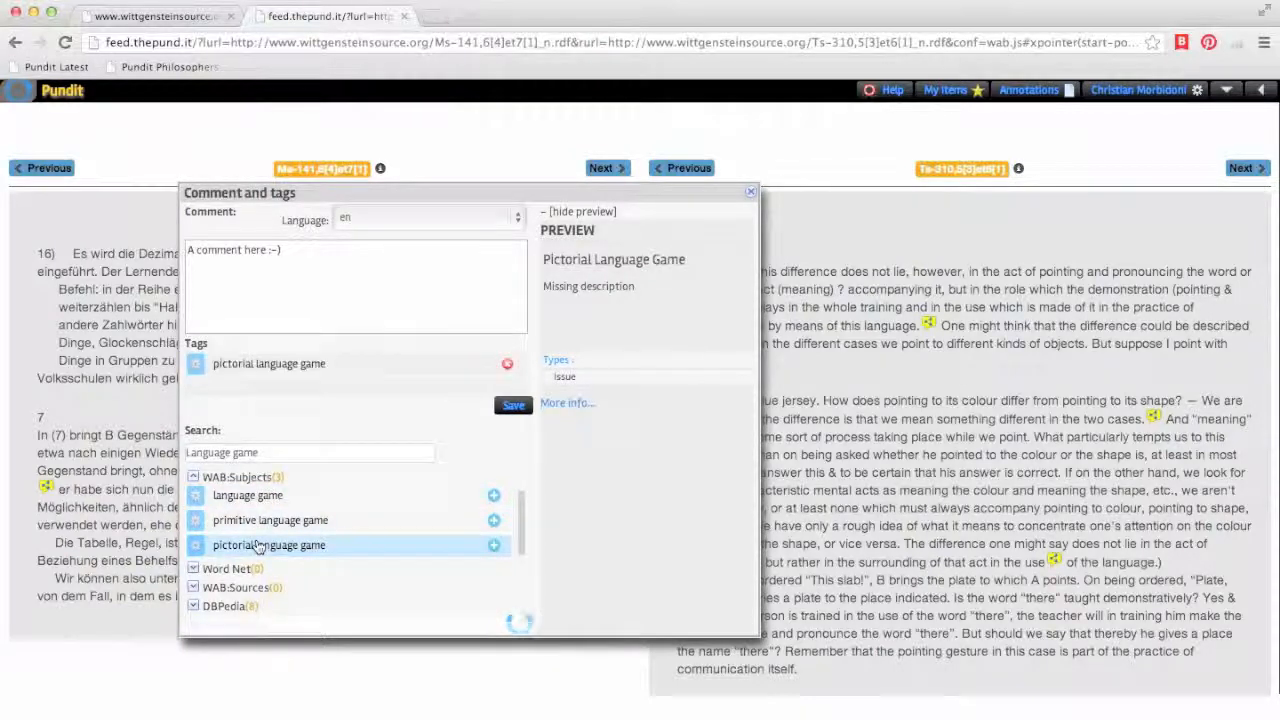
click(259, 507)
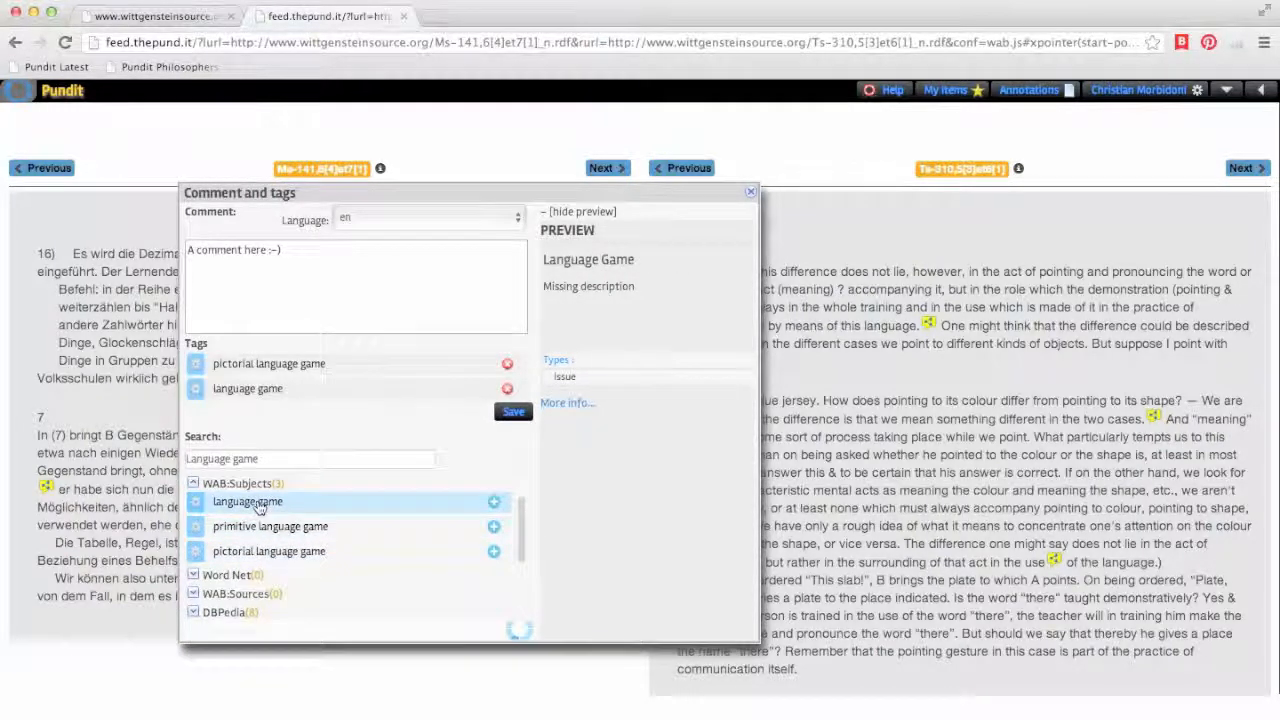
click(517, 420)
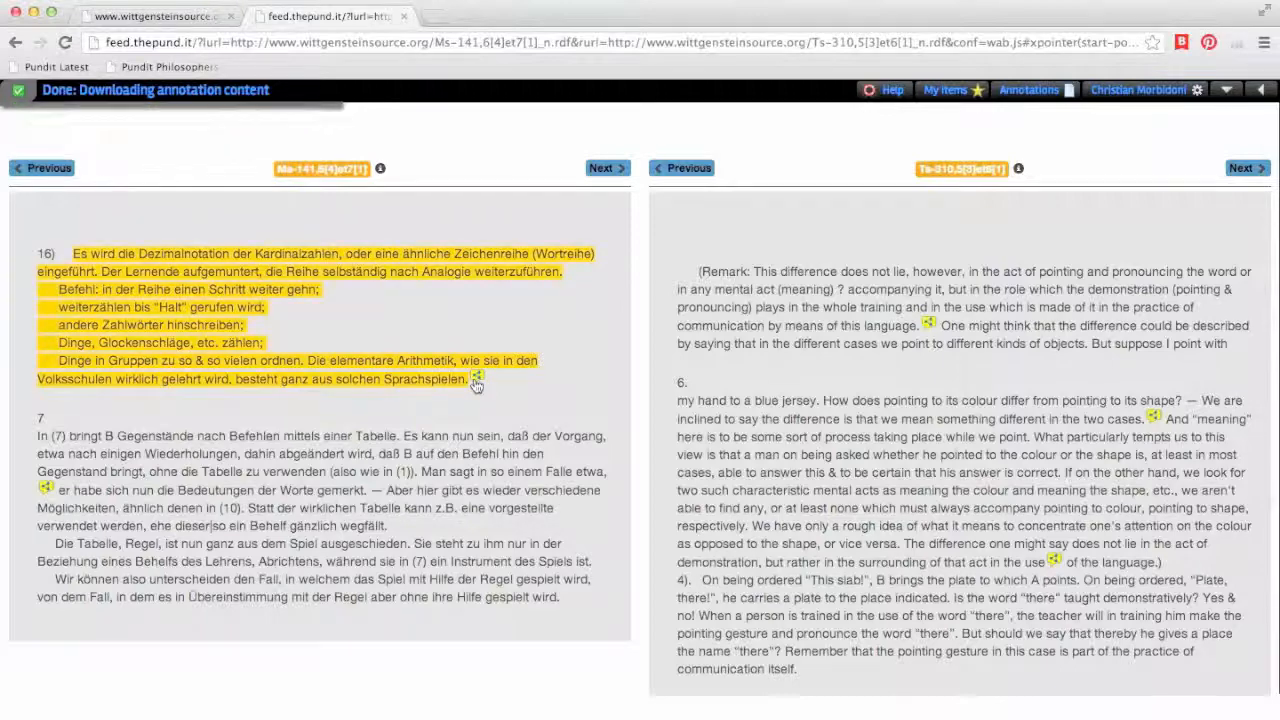
Show the annotation on paragraph 16 of Ms-141, delete it, and hide the annotation sidebar.
click(477, 381)
click(541, 380)
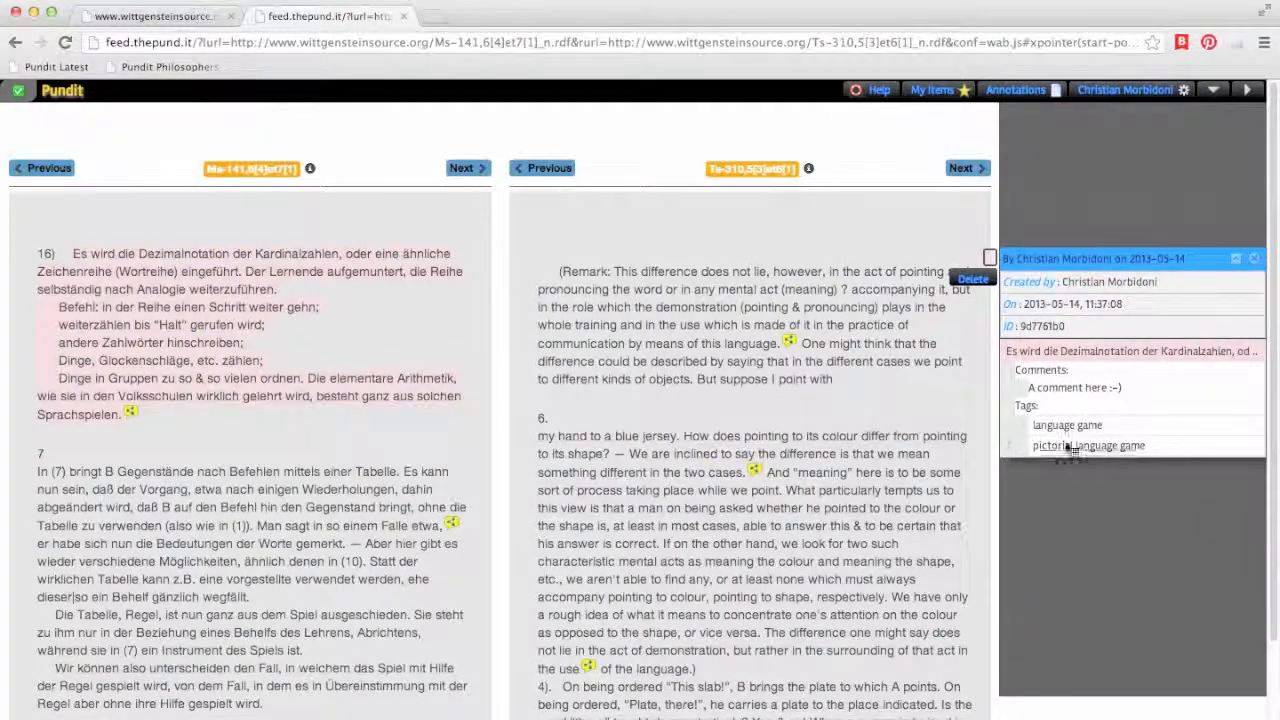
click(970, 284)
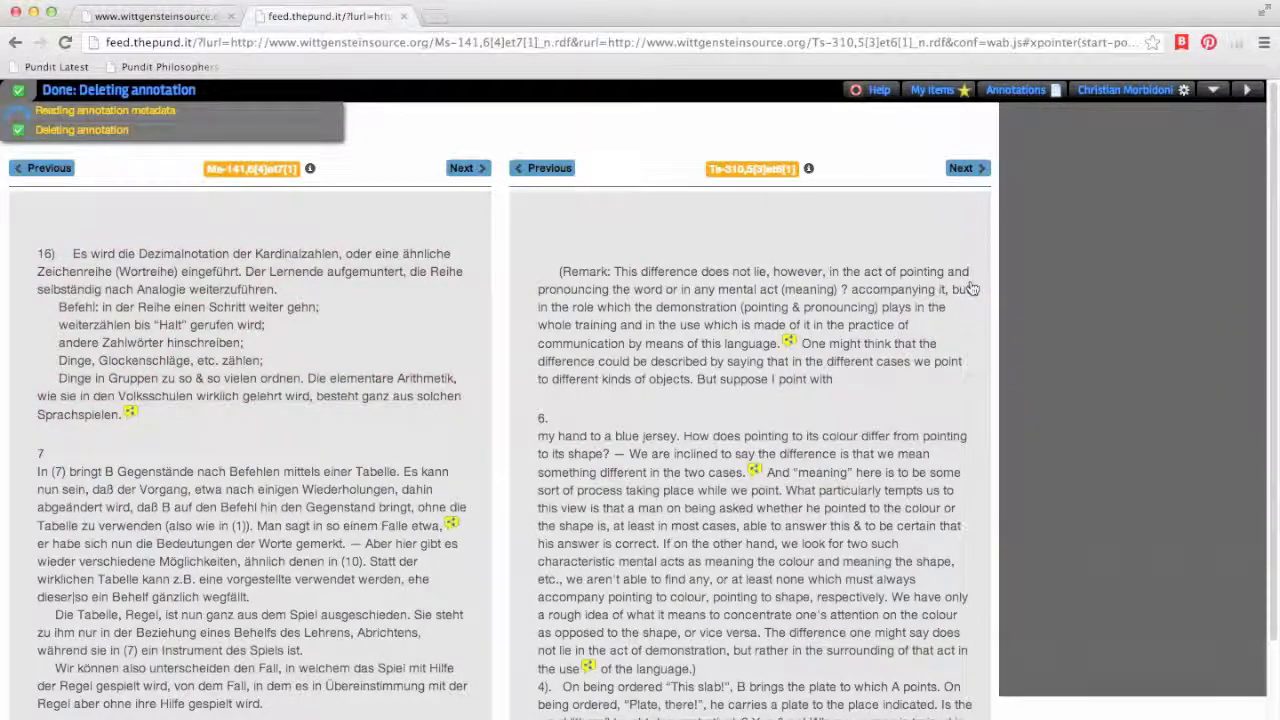
click(1248, 91)
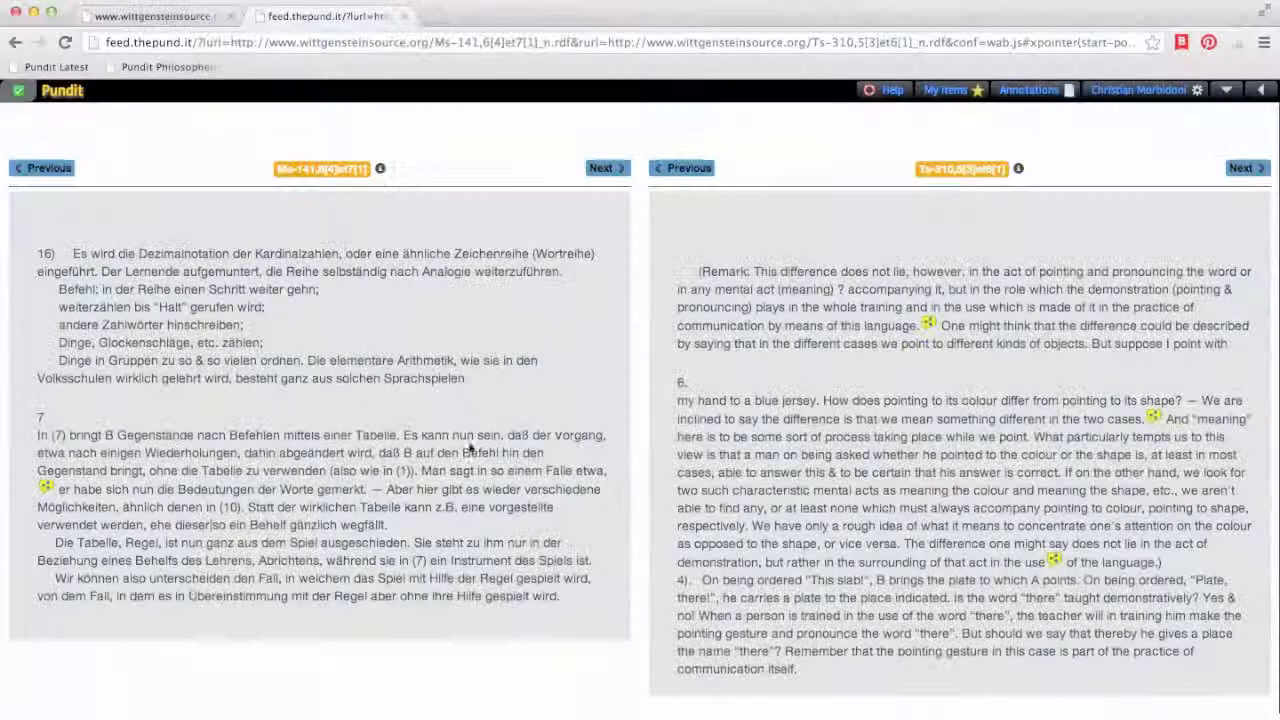
Add to My Items the Ms-141 sentence starting "Die elementare Arithmetik" and the Ts-310 sentence starting "What particularly tempts us".
drag(473, 381, 310, 364)
click(290, 380)
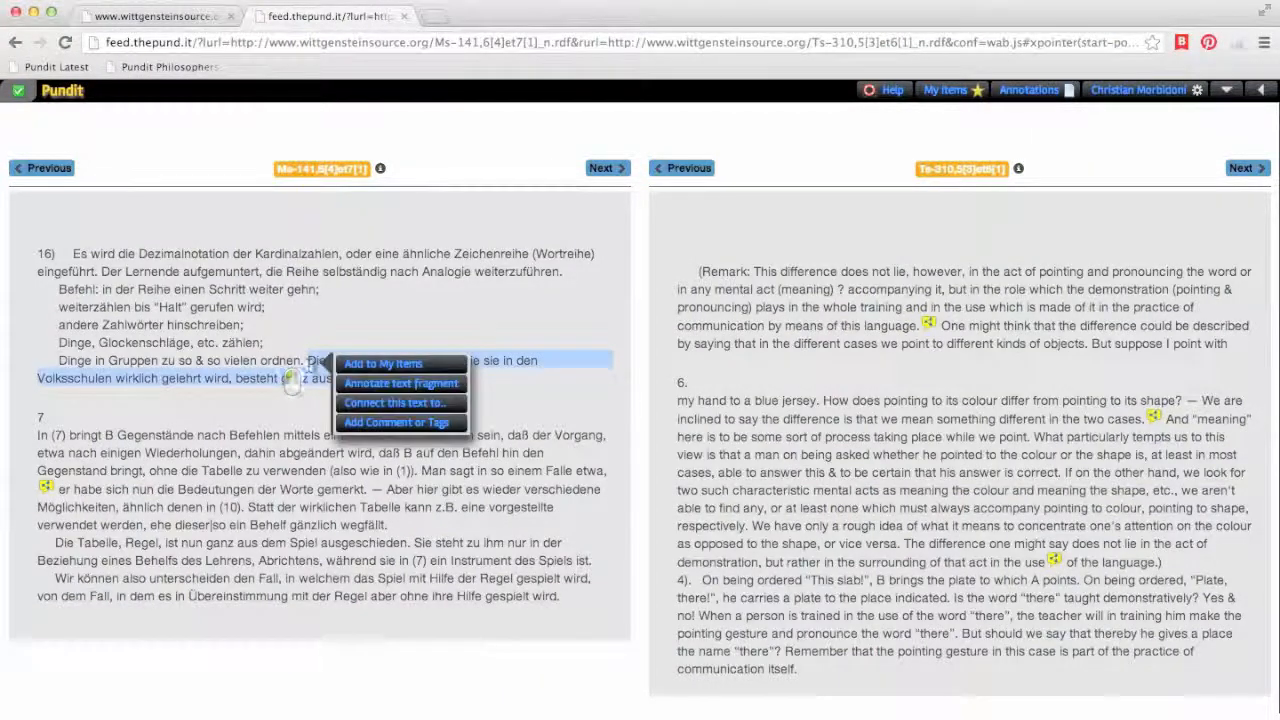
click(368, 365)
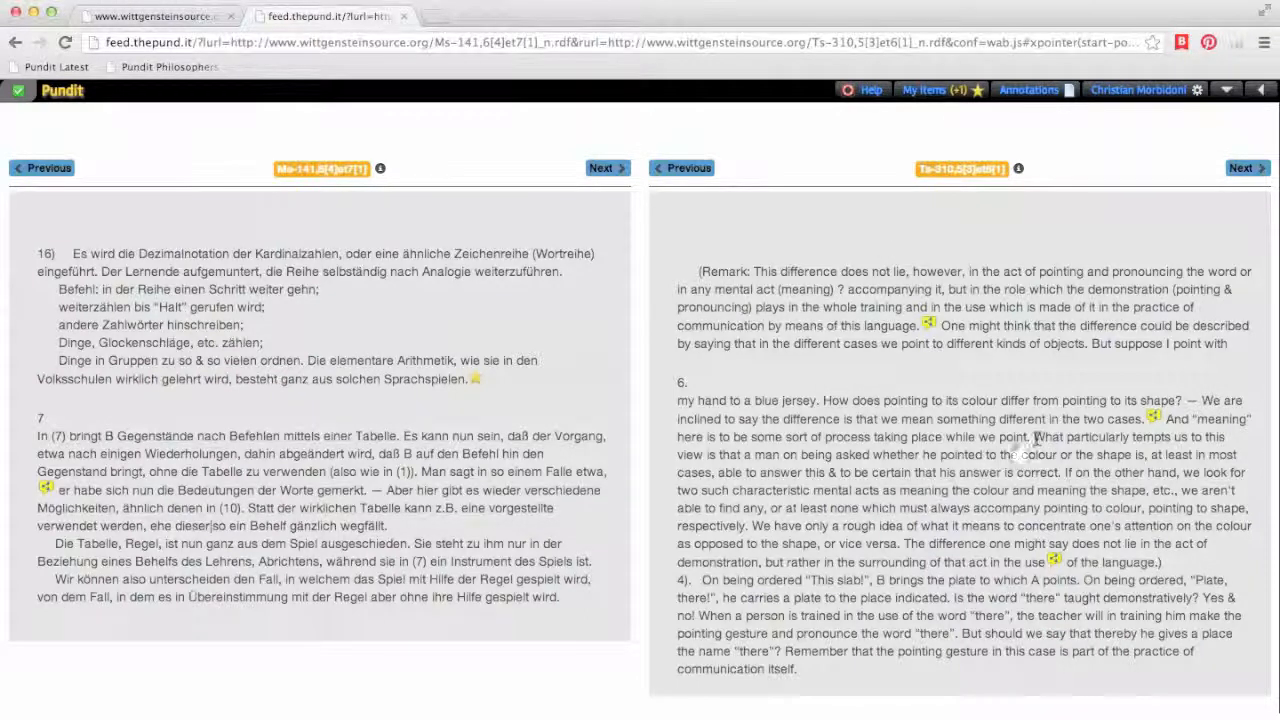
drag(1034, 437, 1066, 474)
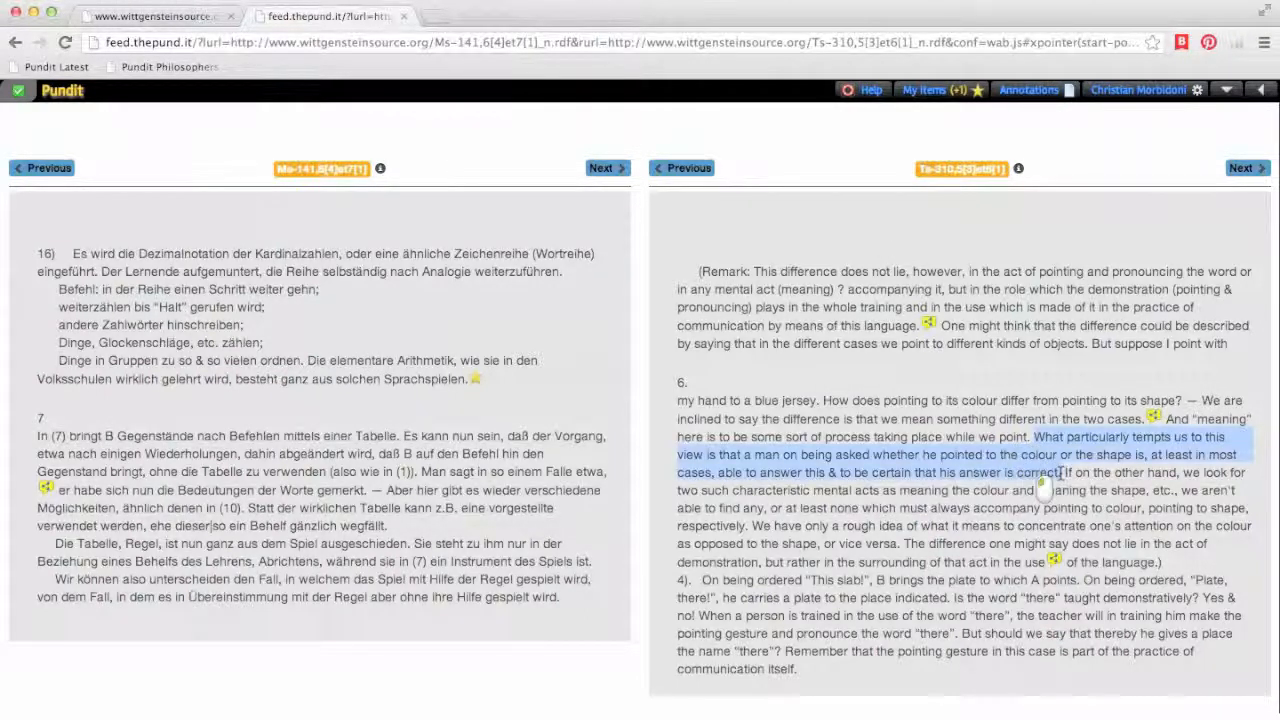
click(1043, 487)
click(1125, 478)
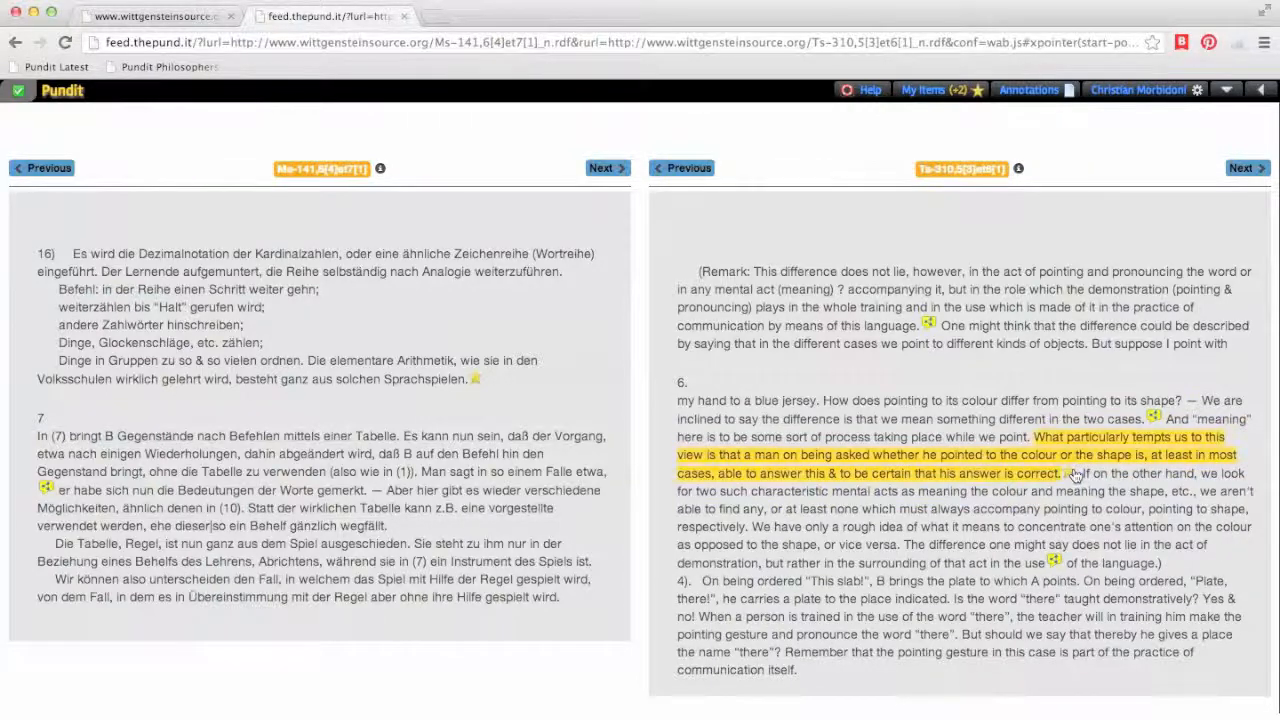
Compose a triple with the "Die elementare Arithmetik" fragment as subject, isReferredToIn as predicate, and the "What particularly tempts us" fragment as object.
click(953, 97)
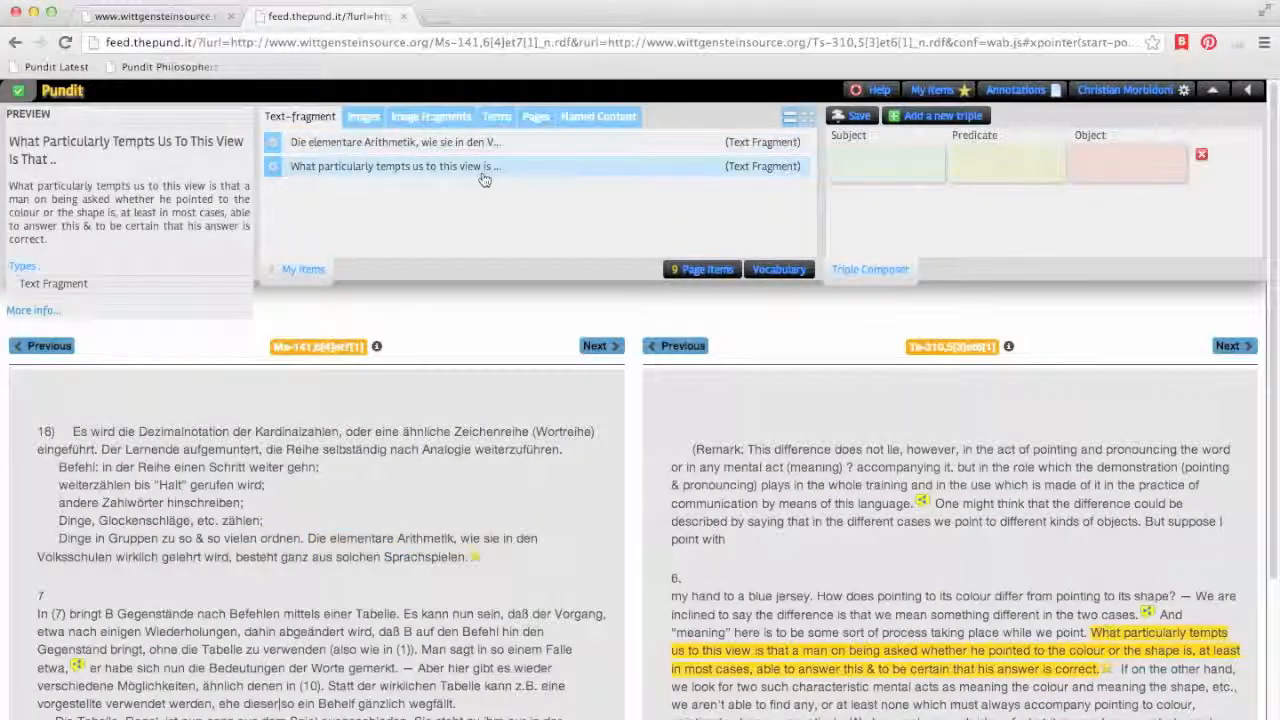
drag(478, 163, 870, 182)
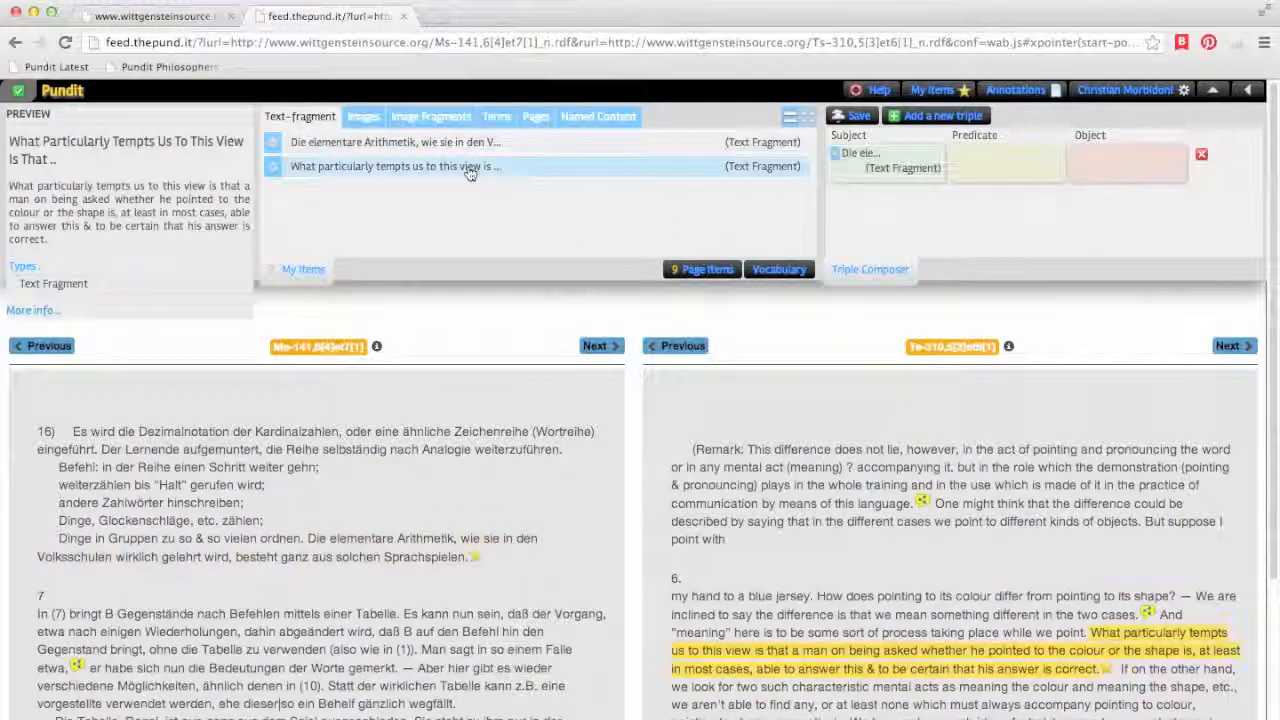
drag(470, 166, 1080, 166)
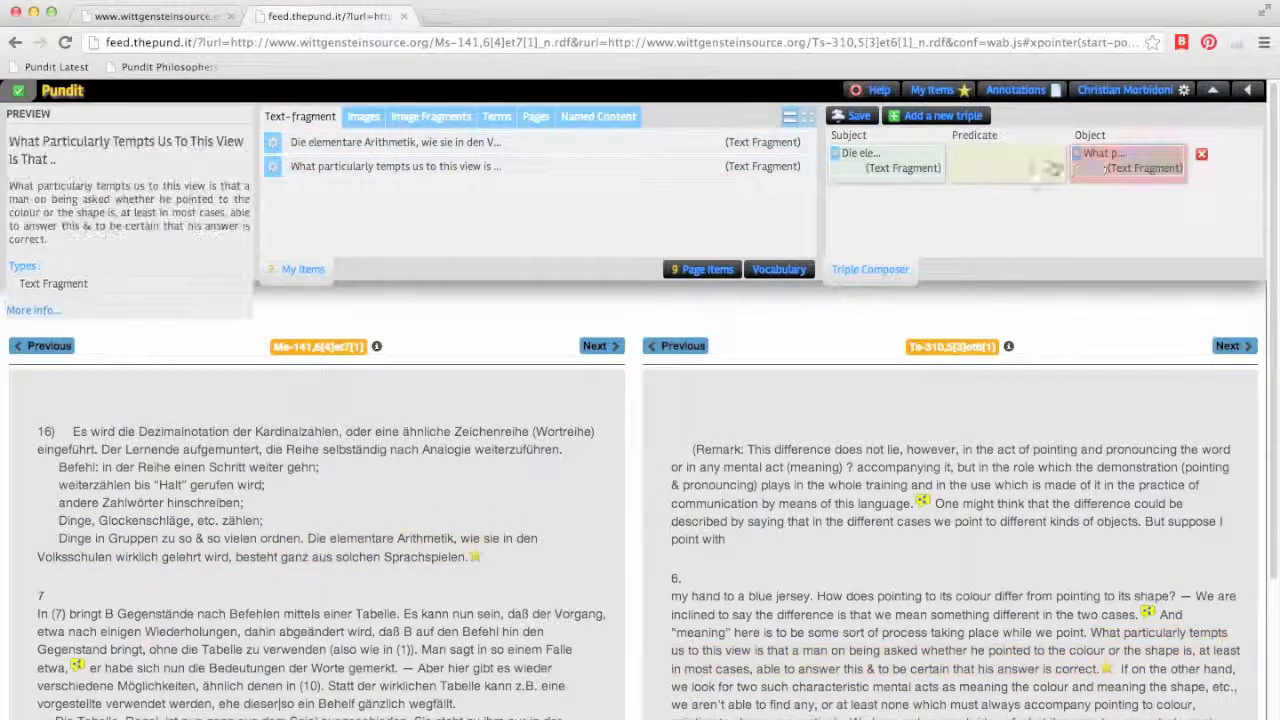
click(1015, 170)
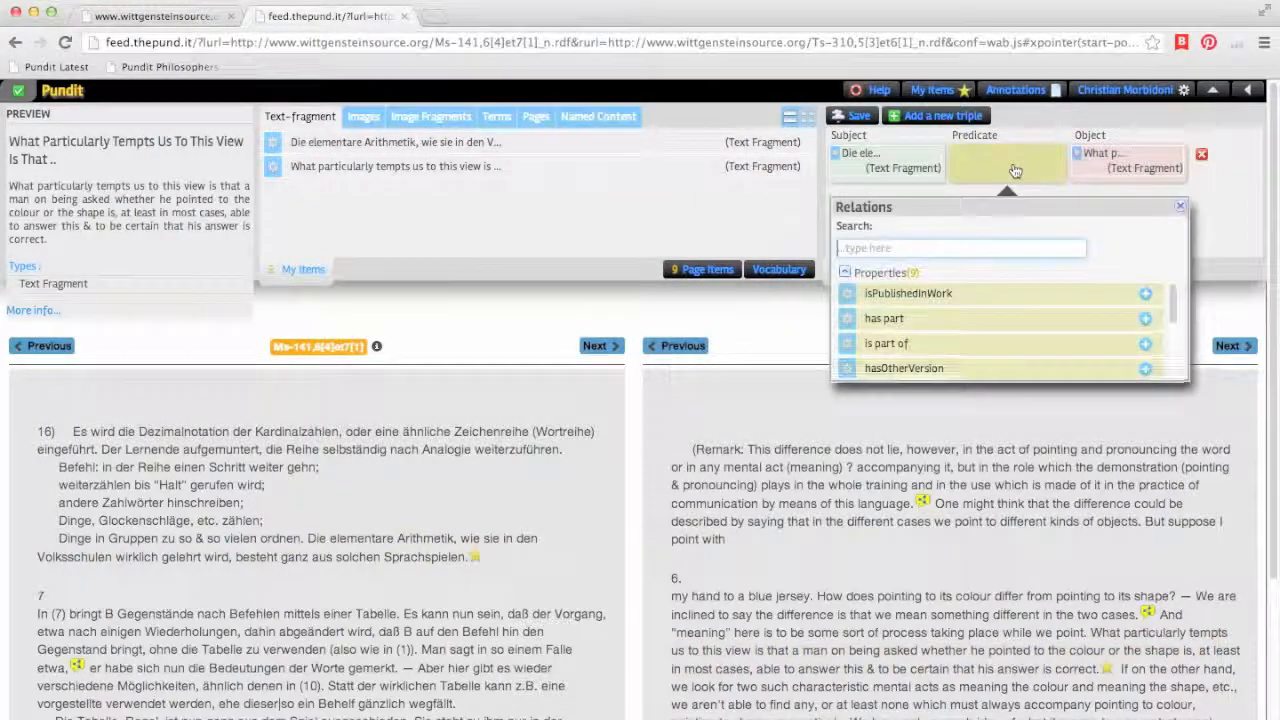
scroll(998, 334, down, 3)
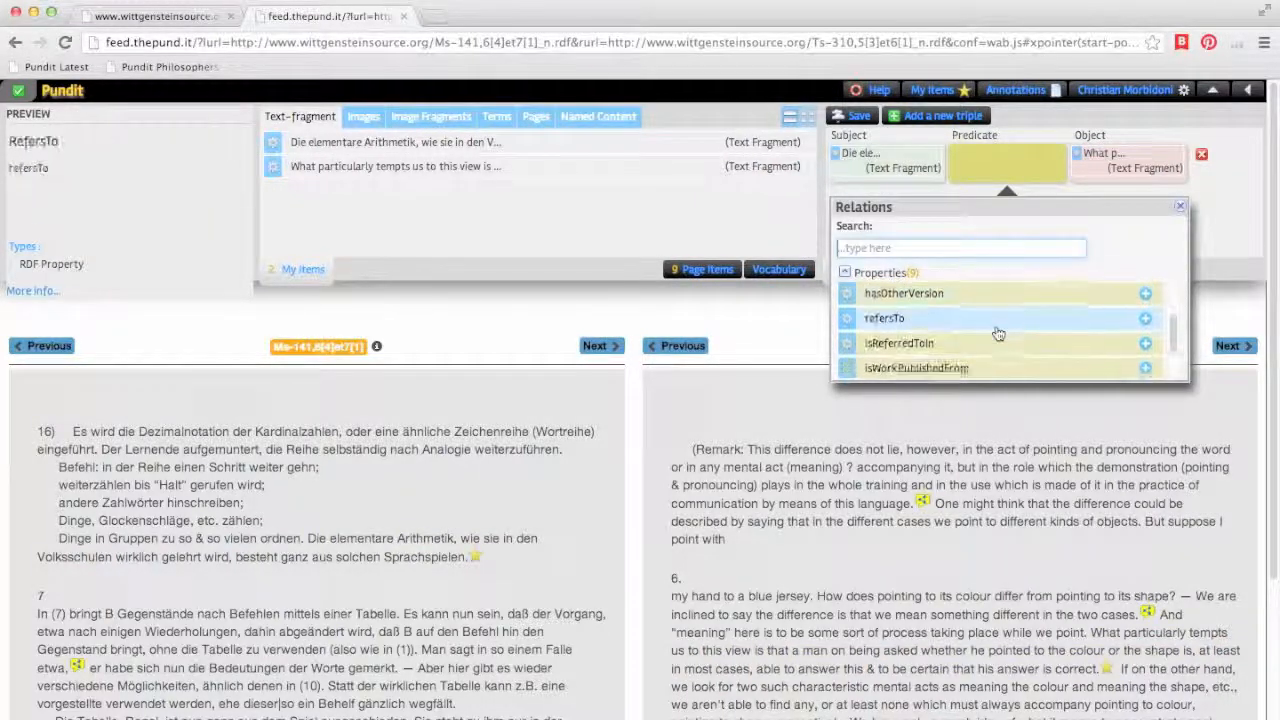
click(905, 339)
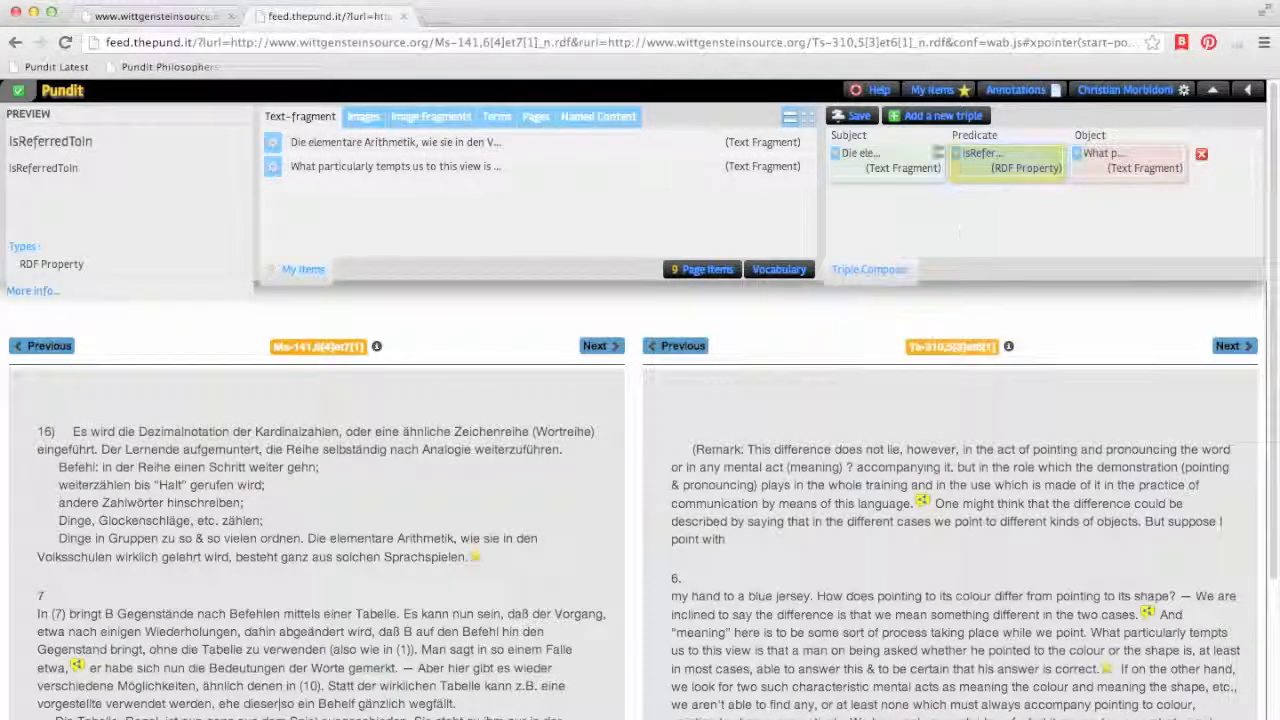
Add a second triple stating that the "Die elementare Arithmetik" fragment Discusses primitive language game from WAB:Subjects.
click(922, 119)
drag(902, 201, 898, 172)
click(1005, 162)
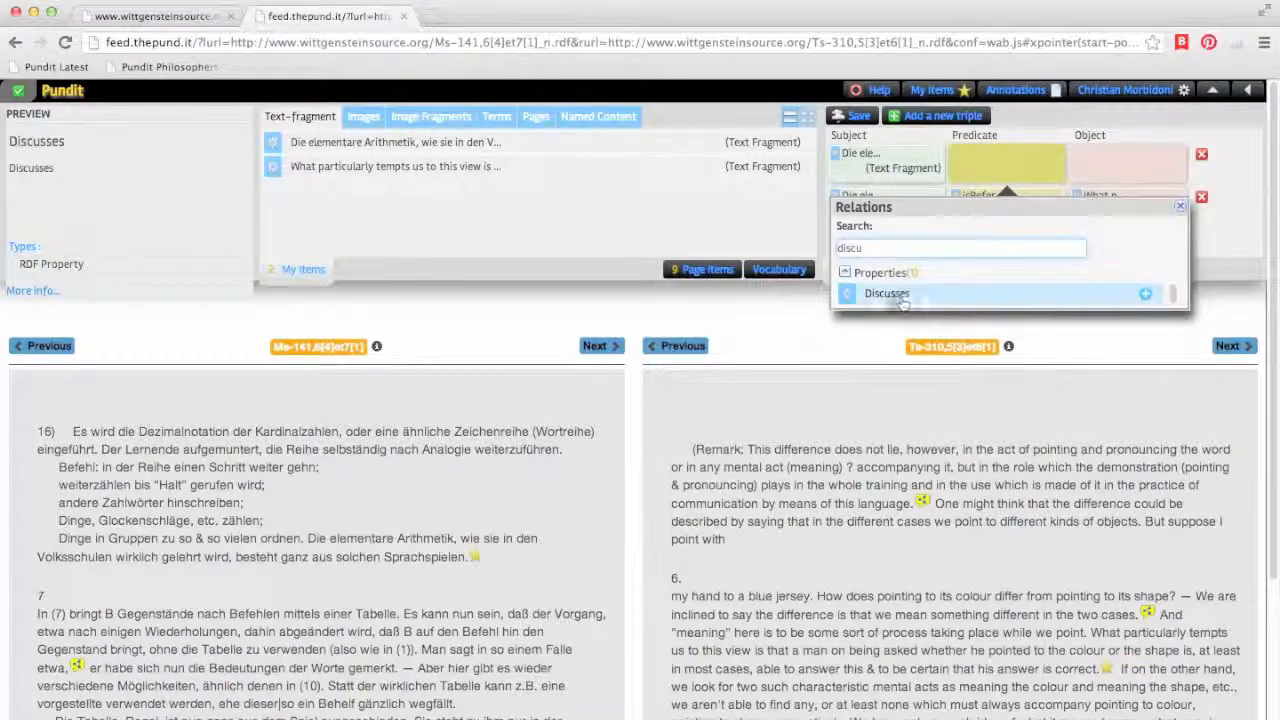
click(887, 293)
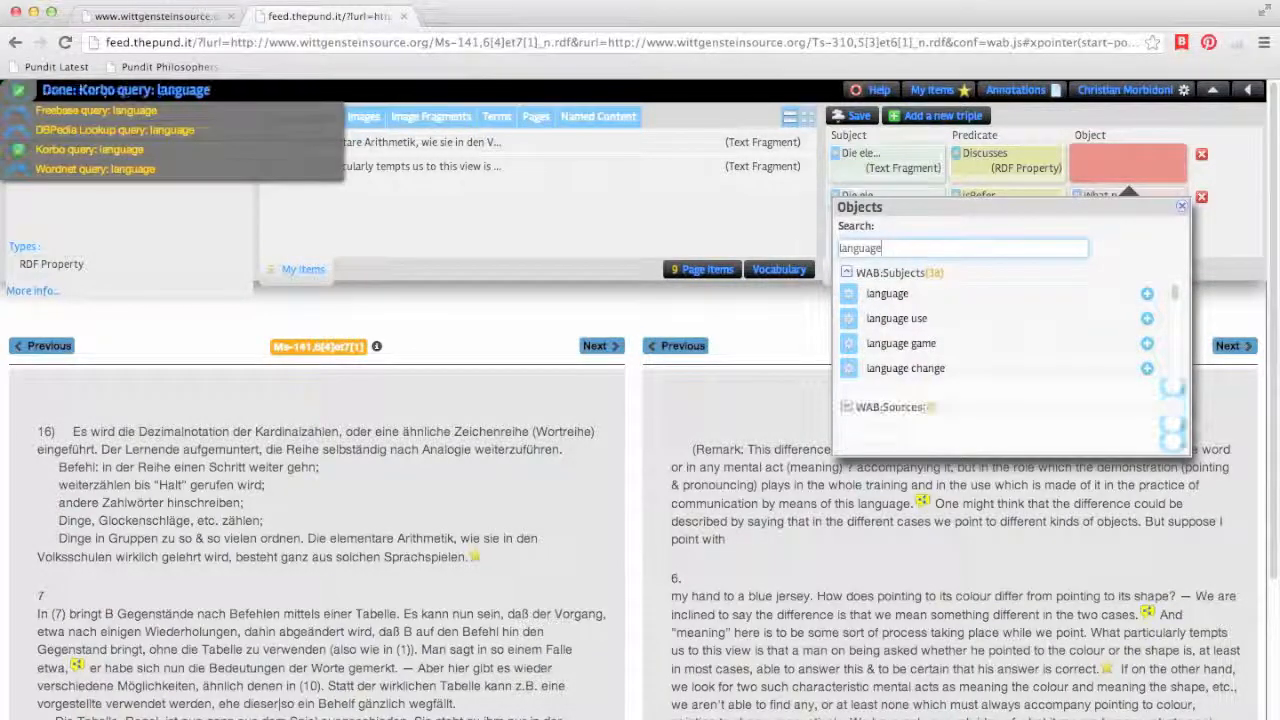
text(language game)
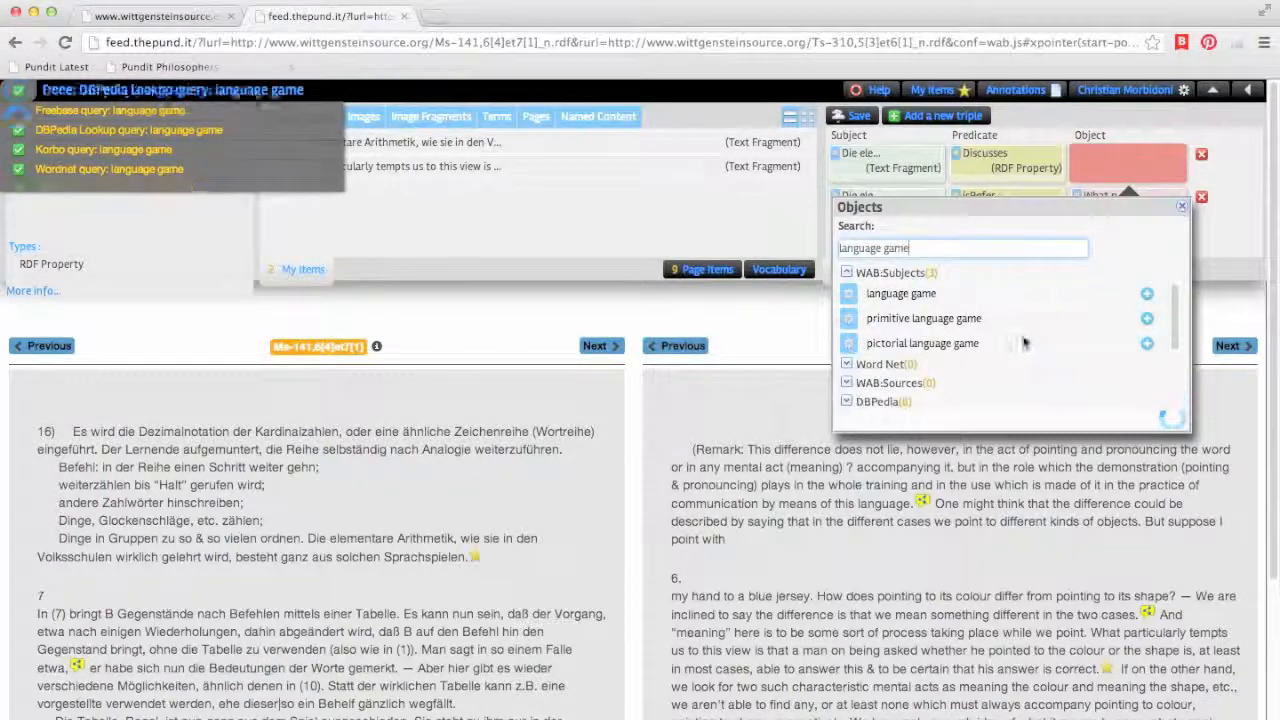
click(914, 320)
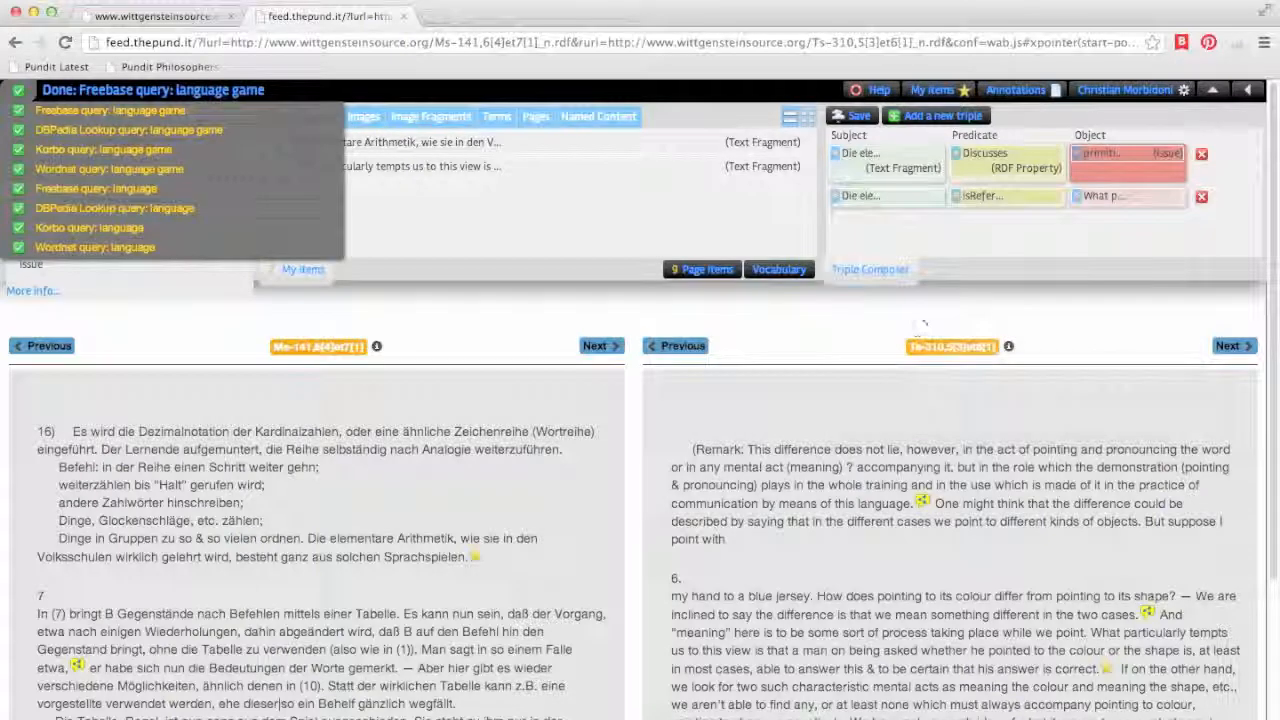
Add a third triple with the "Die elementare Arithmetik" fragment as subject, refersTo as predicate, and Socrates from WAB:Subjects as object, and save the annotation.
click(945, 117)
drag(909, 199, 903, 170)
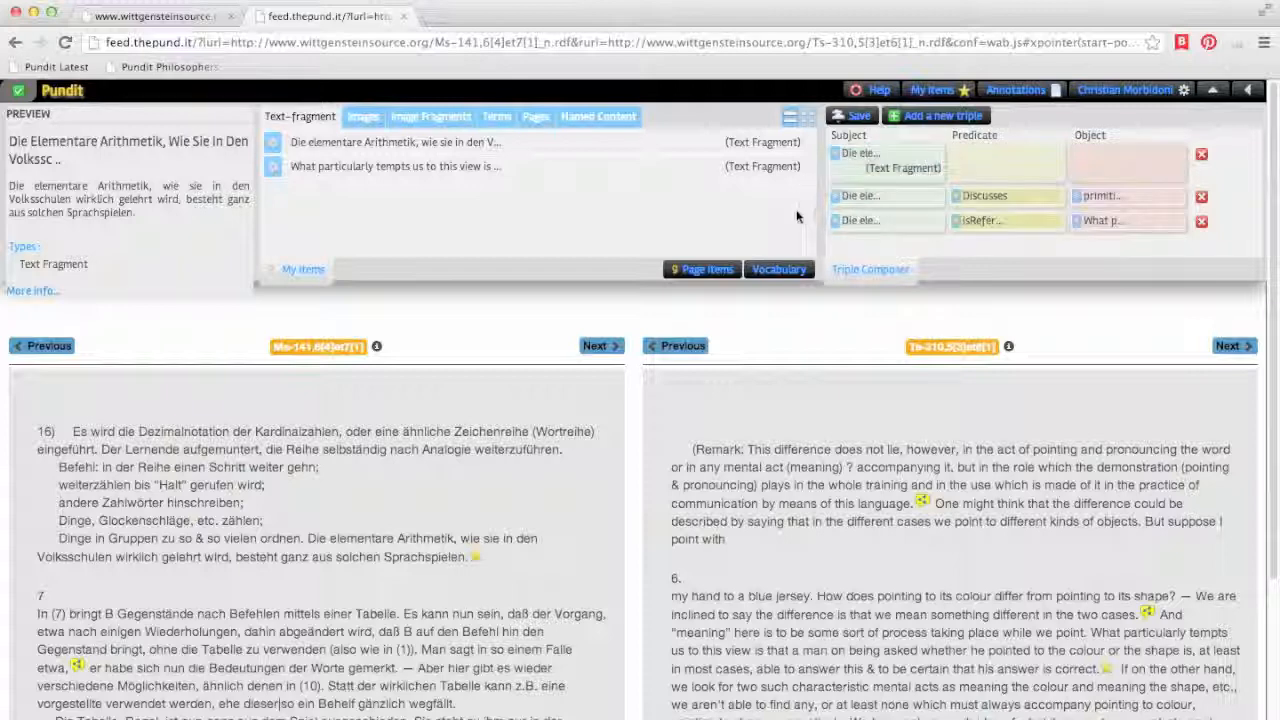
click(779, 272)
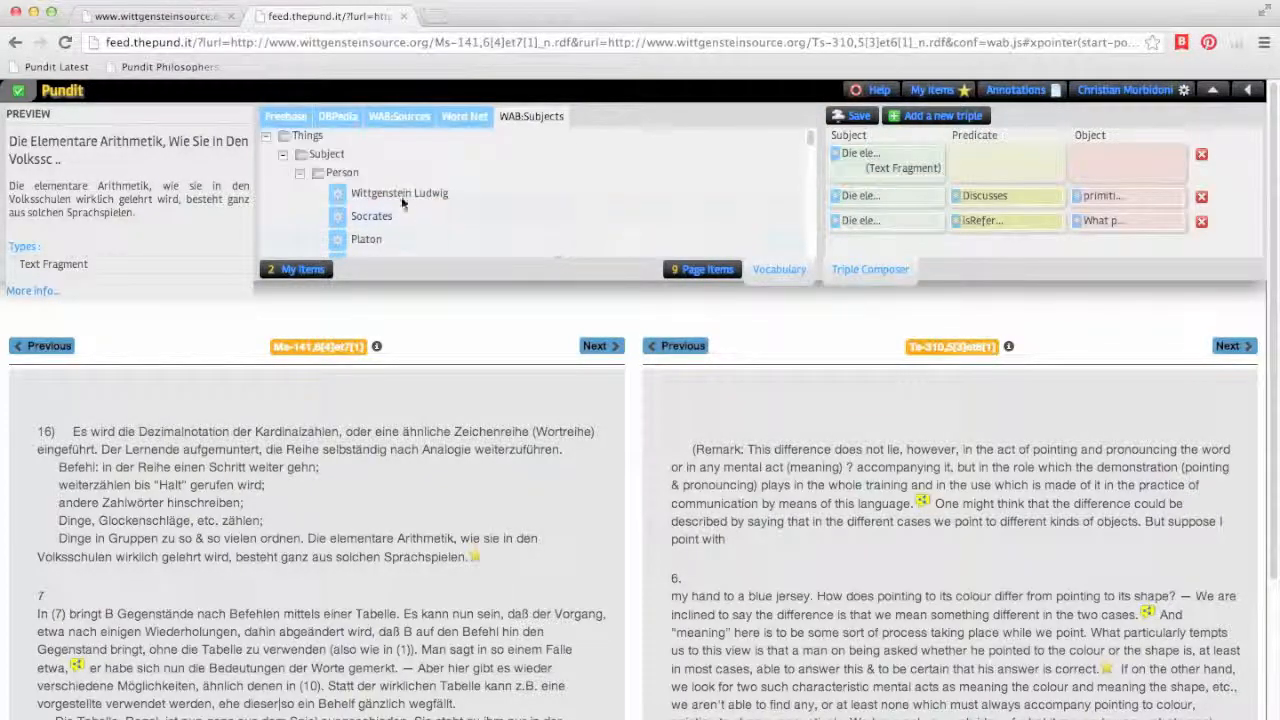
click(300, 174)
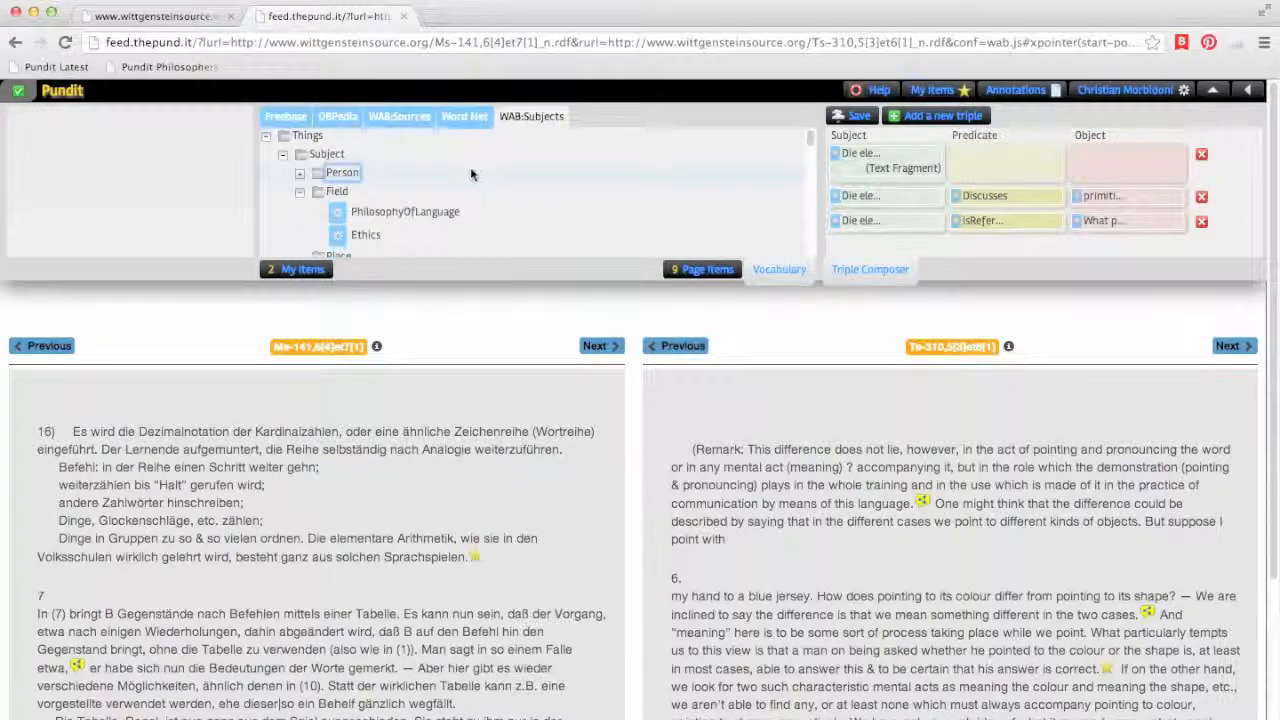
click(300, 192)
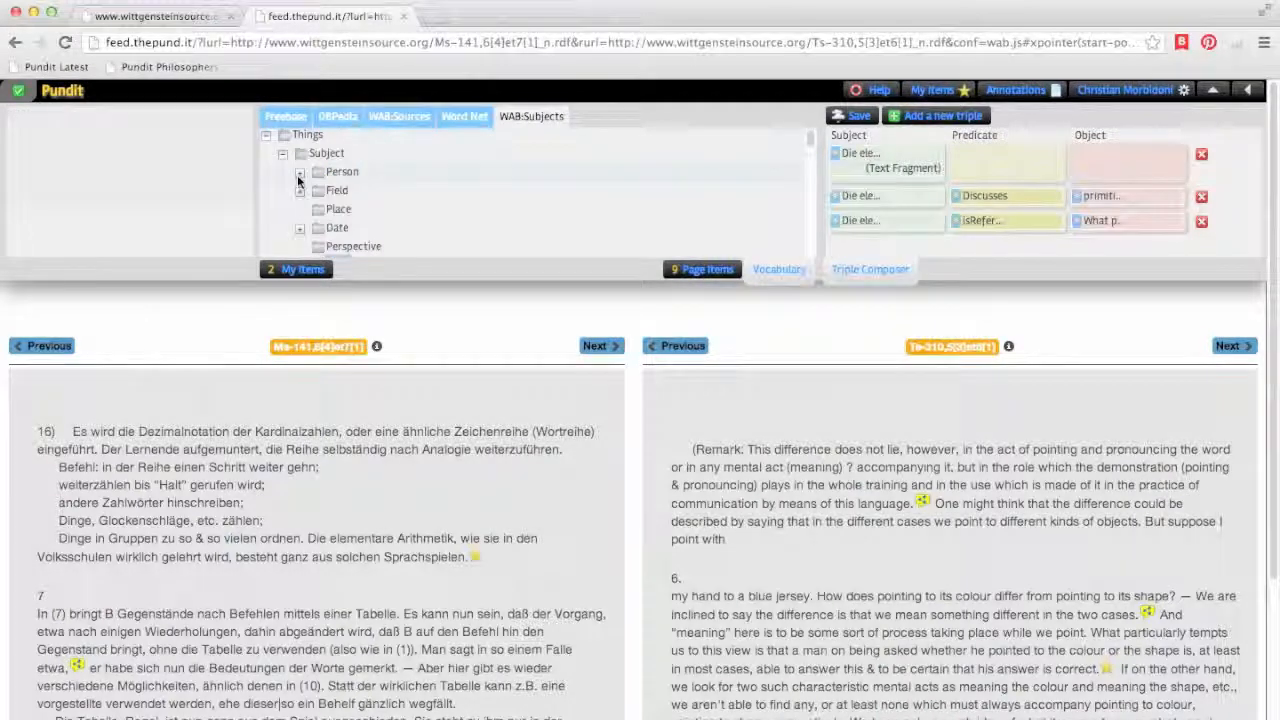
click(299, 173)
scroll(536, 178, down, 3)
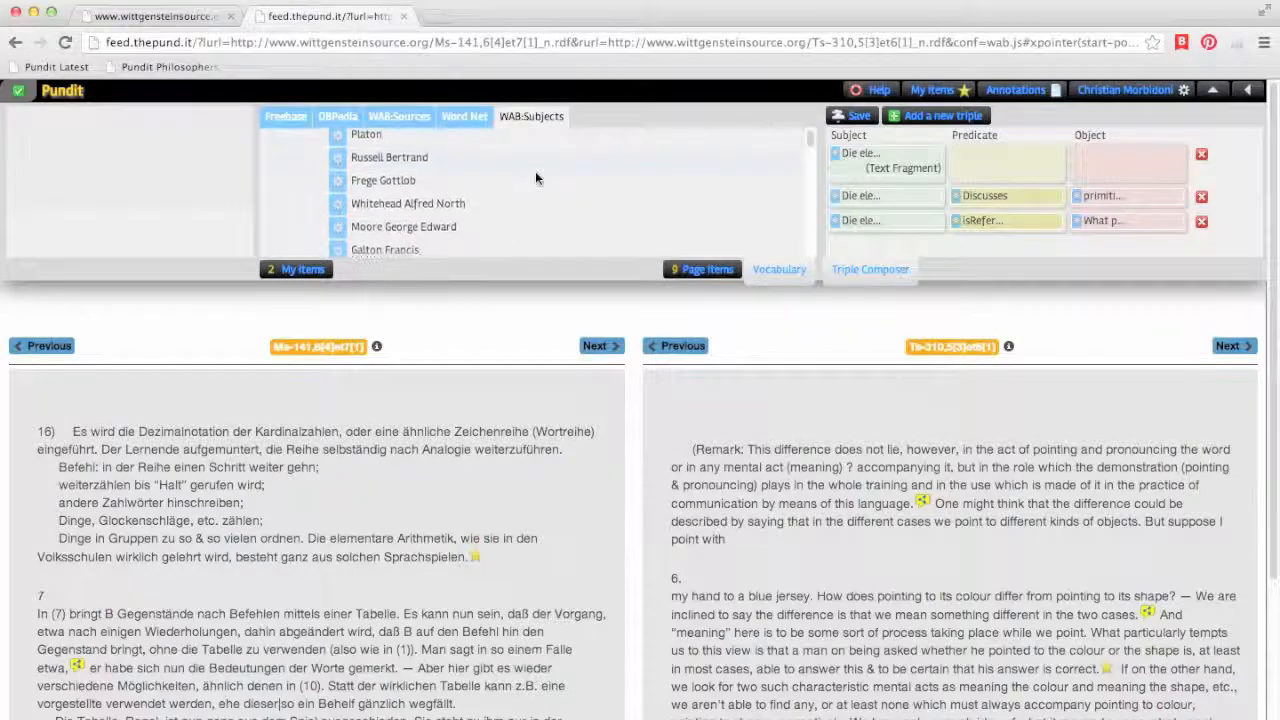
scroll(533, 178, up, 3)
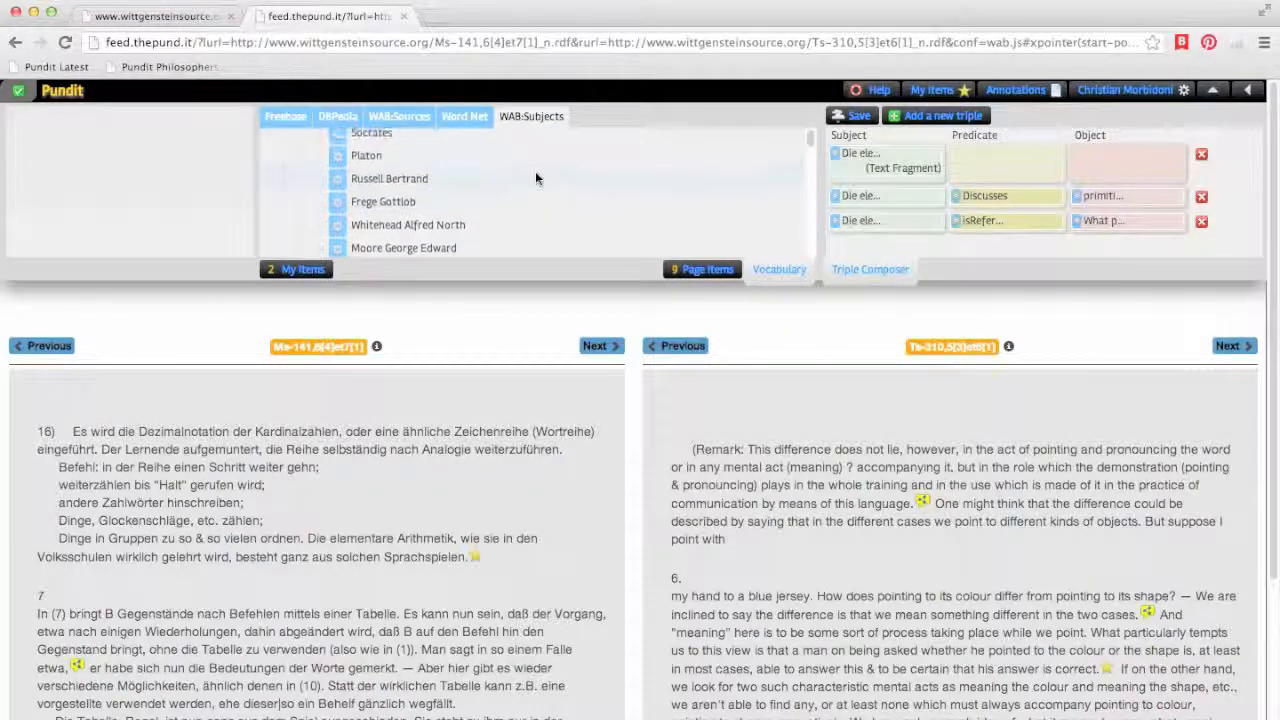
drag(368, 170, 1110, 167)
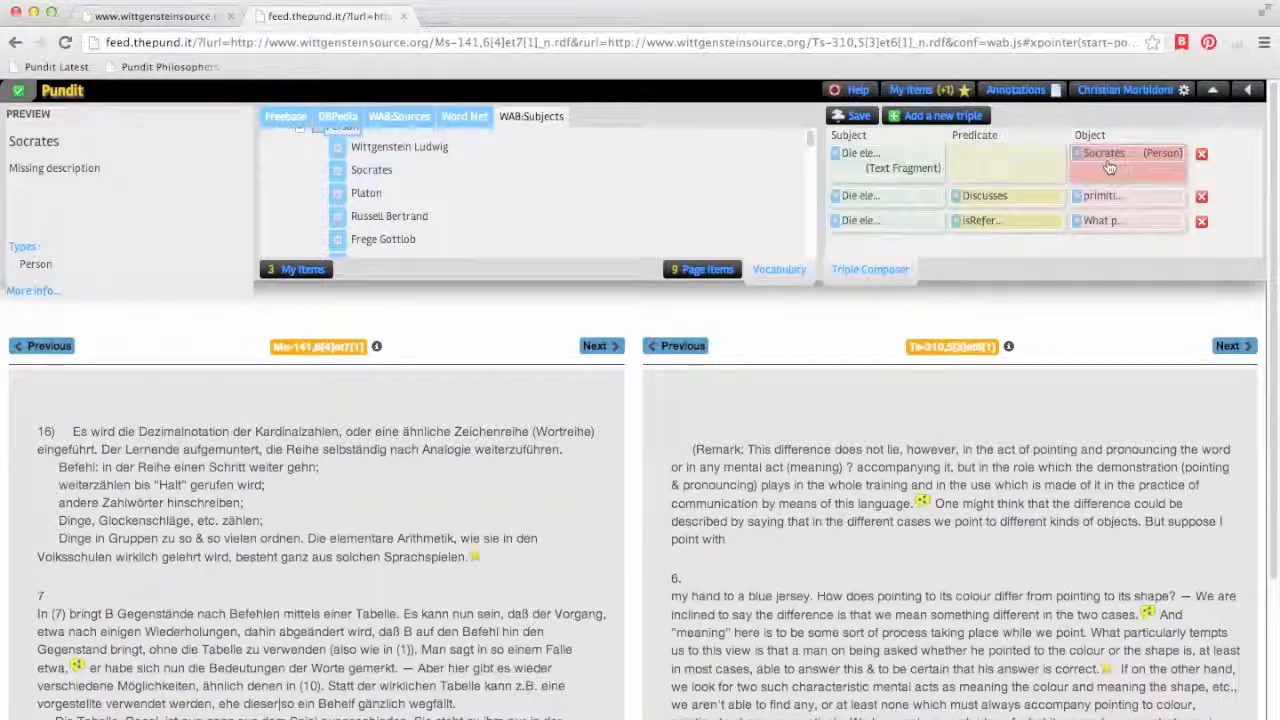
click(1000, 170)
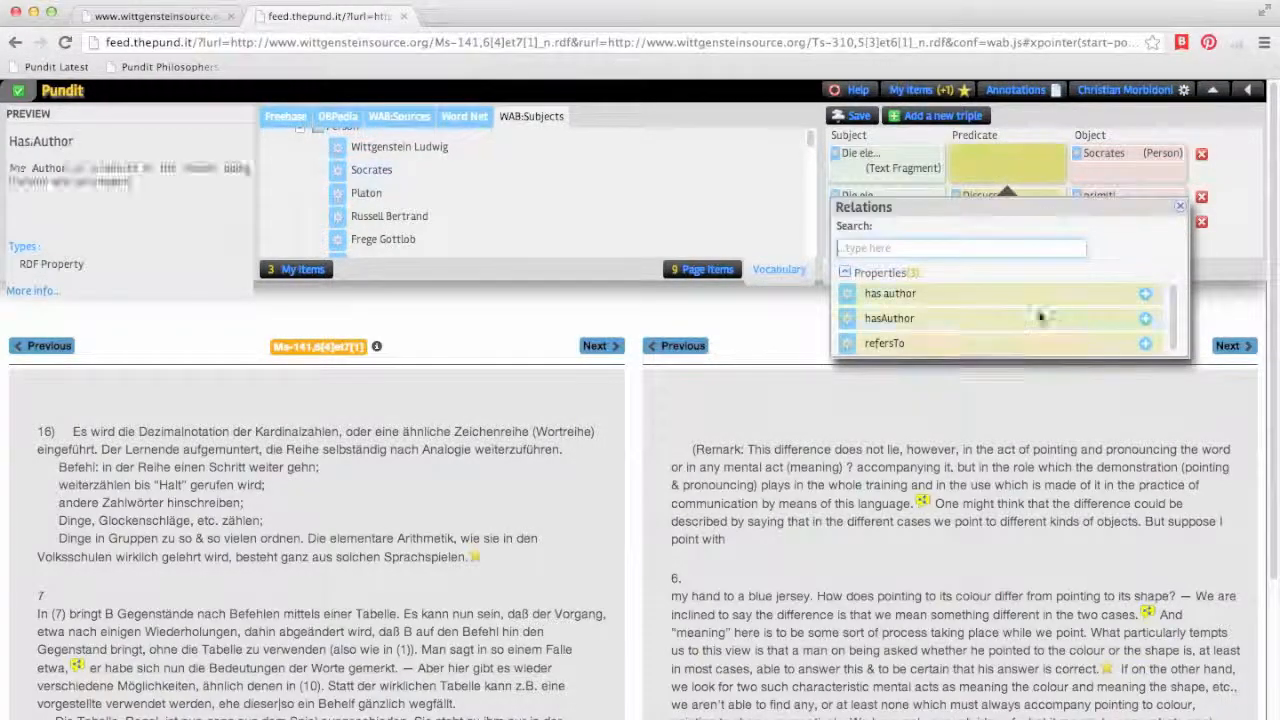
click(880, 343)
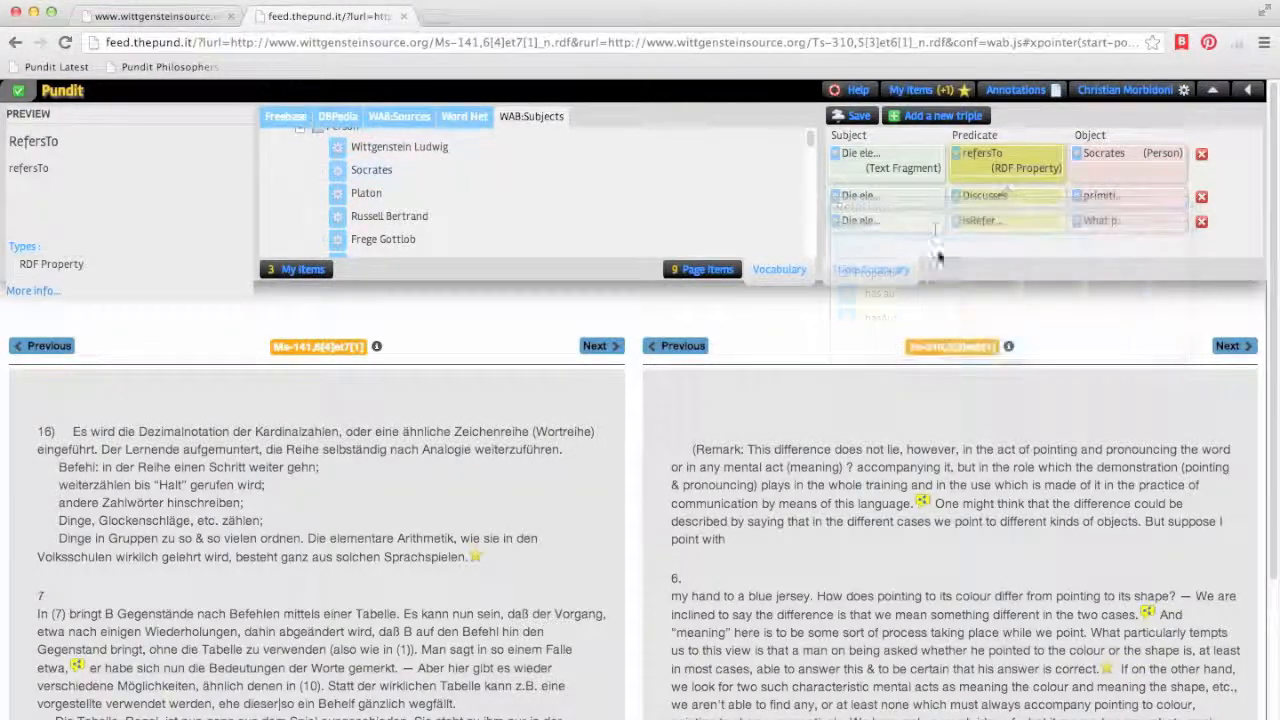
click(858, 118)
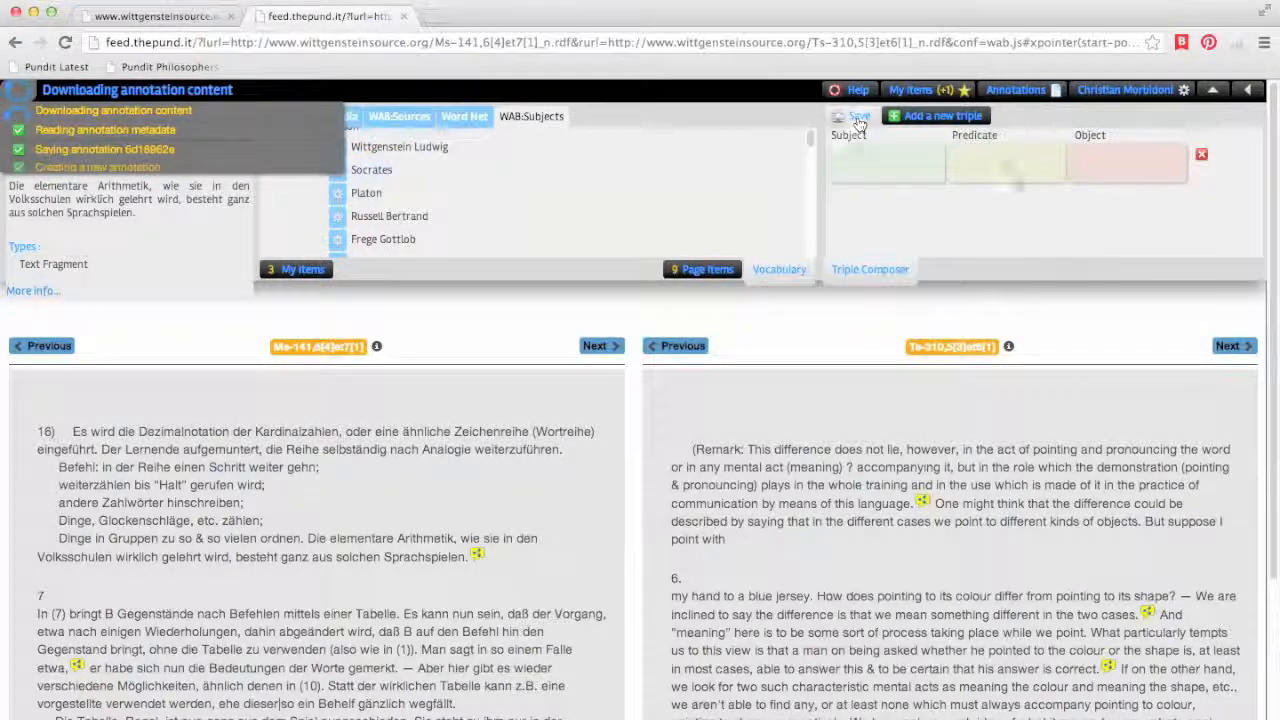
Collapse the triple composer, show the annotation on the last sentence of Ms-141 paragraph 16, and delete it.
click(1212, 97)
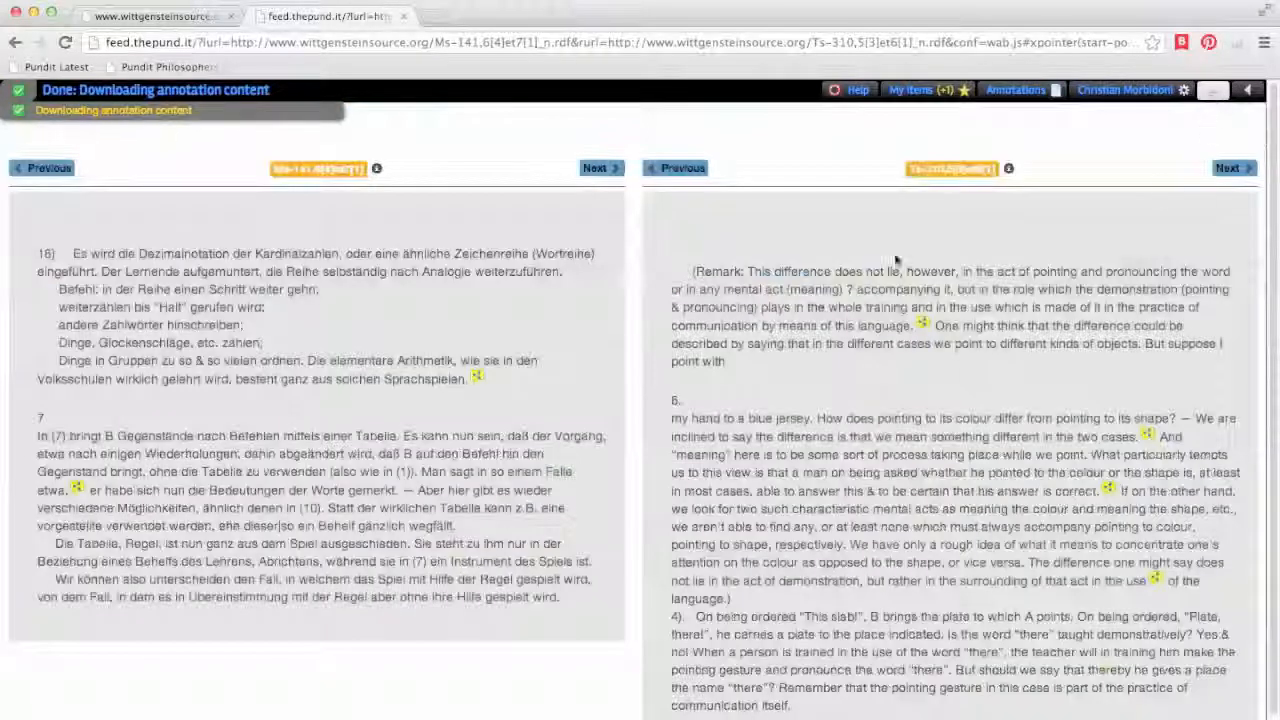
click(478, 380)
click(562, 376)
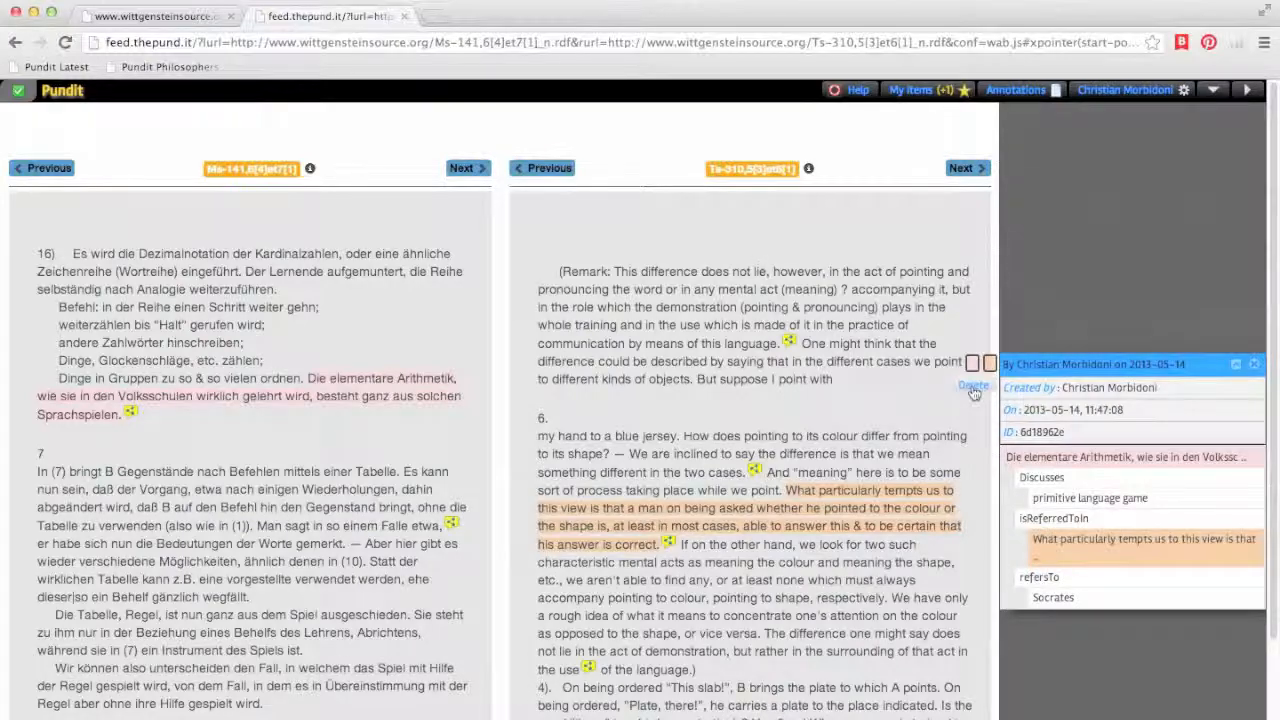
click(973, 389)
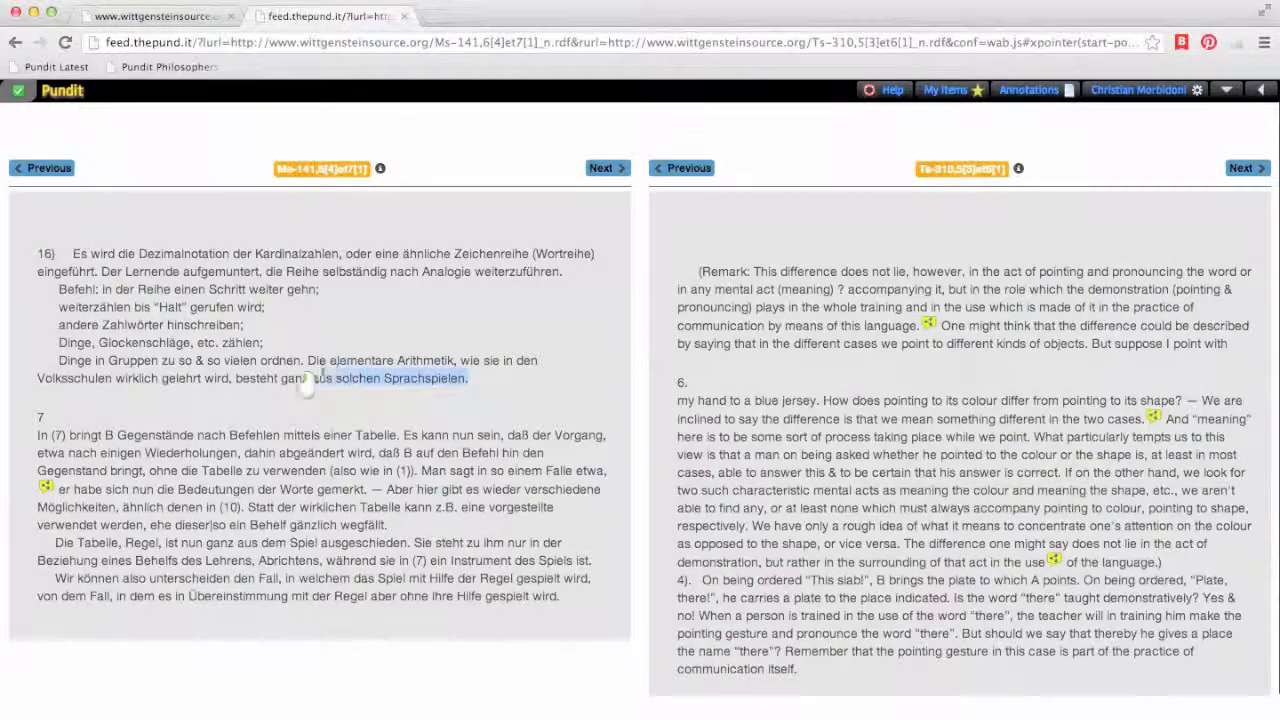
Connect the Ms-141 sentence starting "Die elementare Arithmetik" to the Ts-310 sentence starting "We have only a rough idea" through the hasOtherVersion relation.
drag(323, 370, 313, 365)
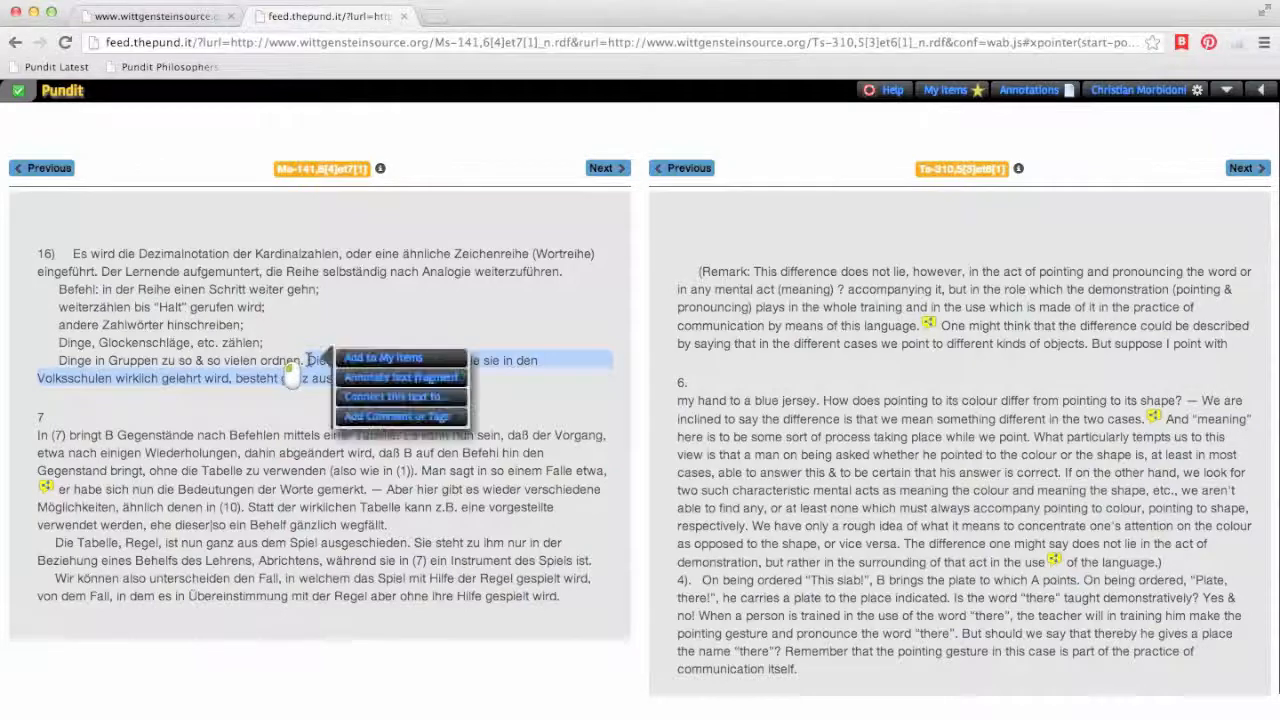
click(372, 398)
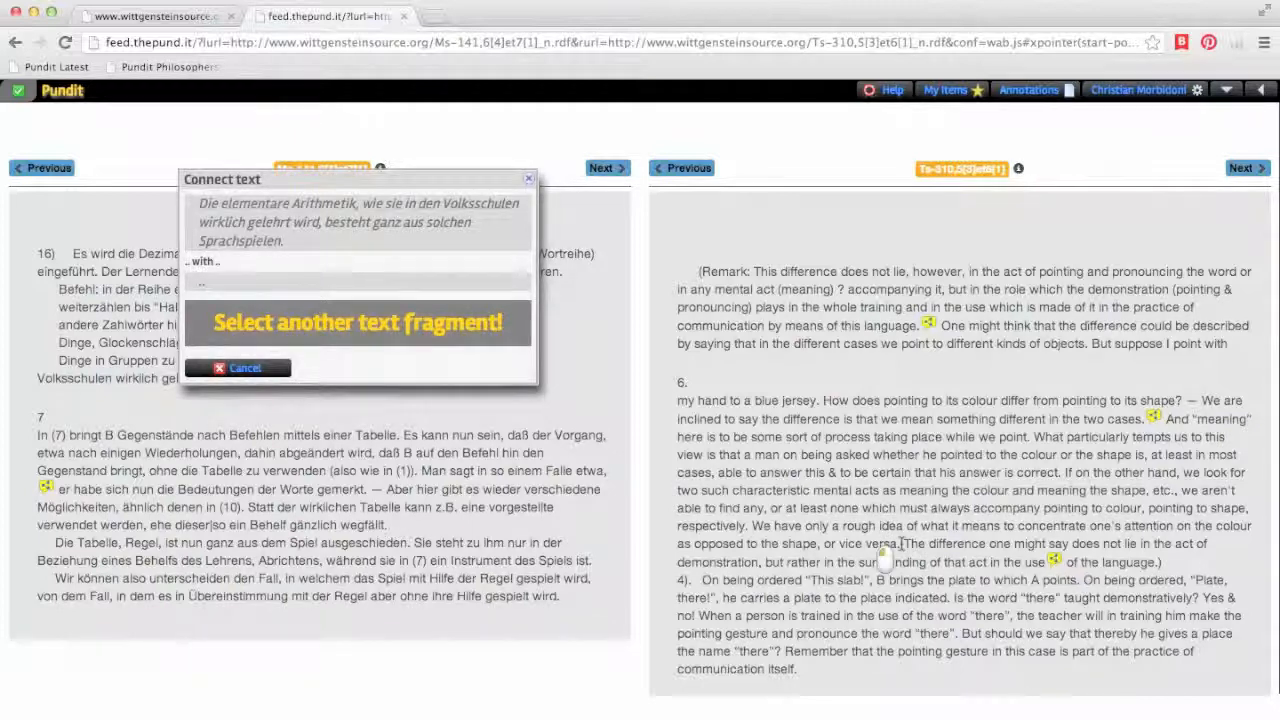
drag(903, 543, 768, 524)
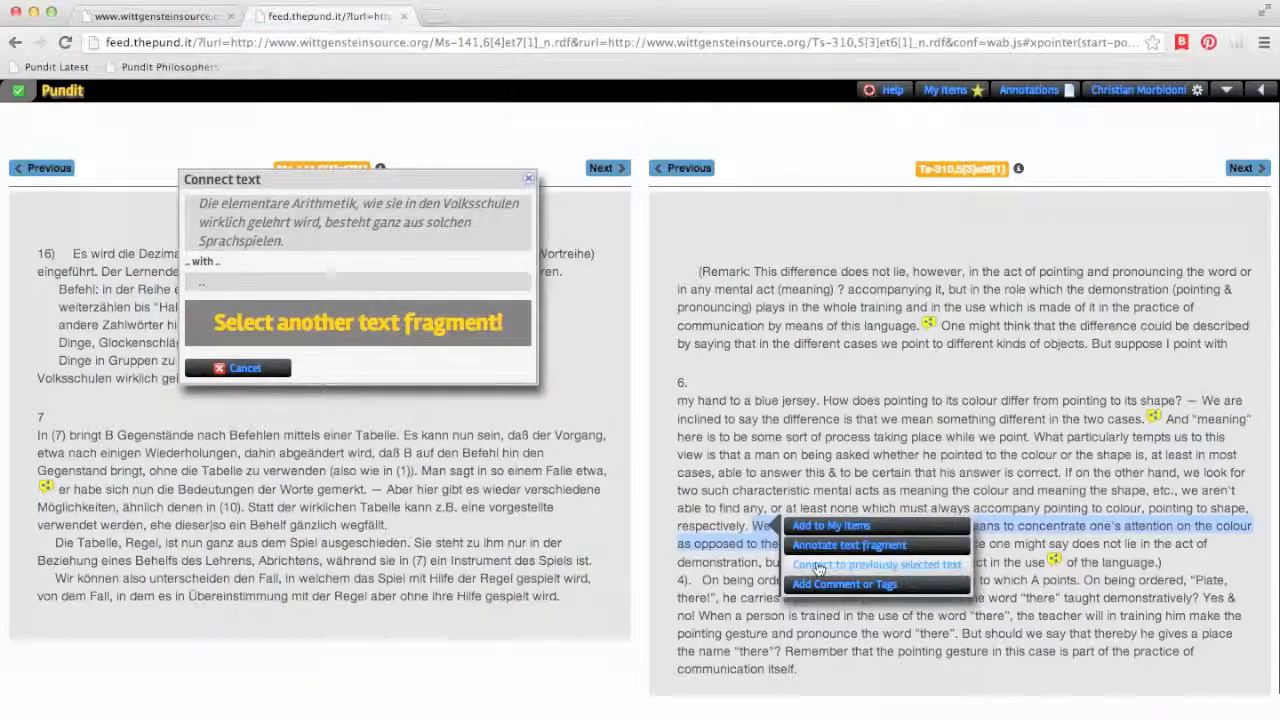
click(818, 566)
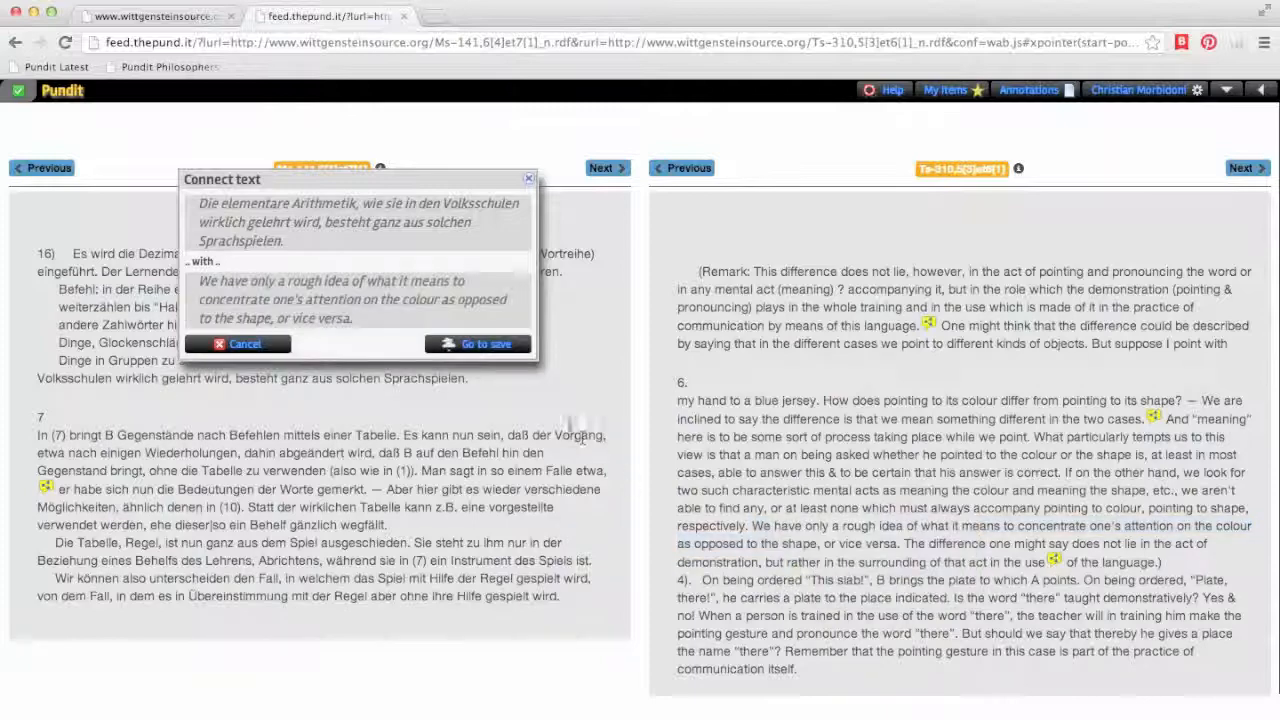
click(502, 346)
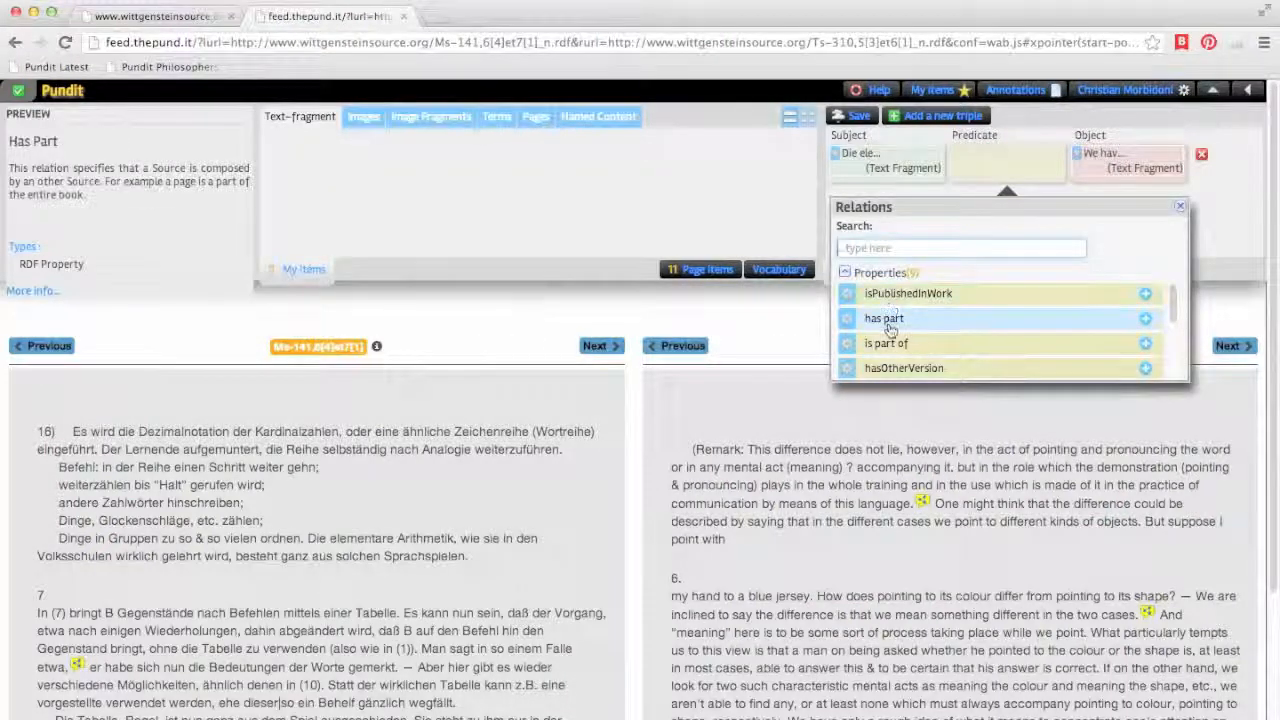
scroll(888, 335, down, 1)
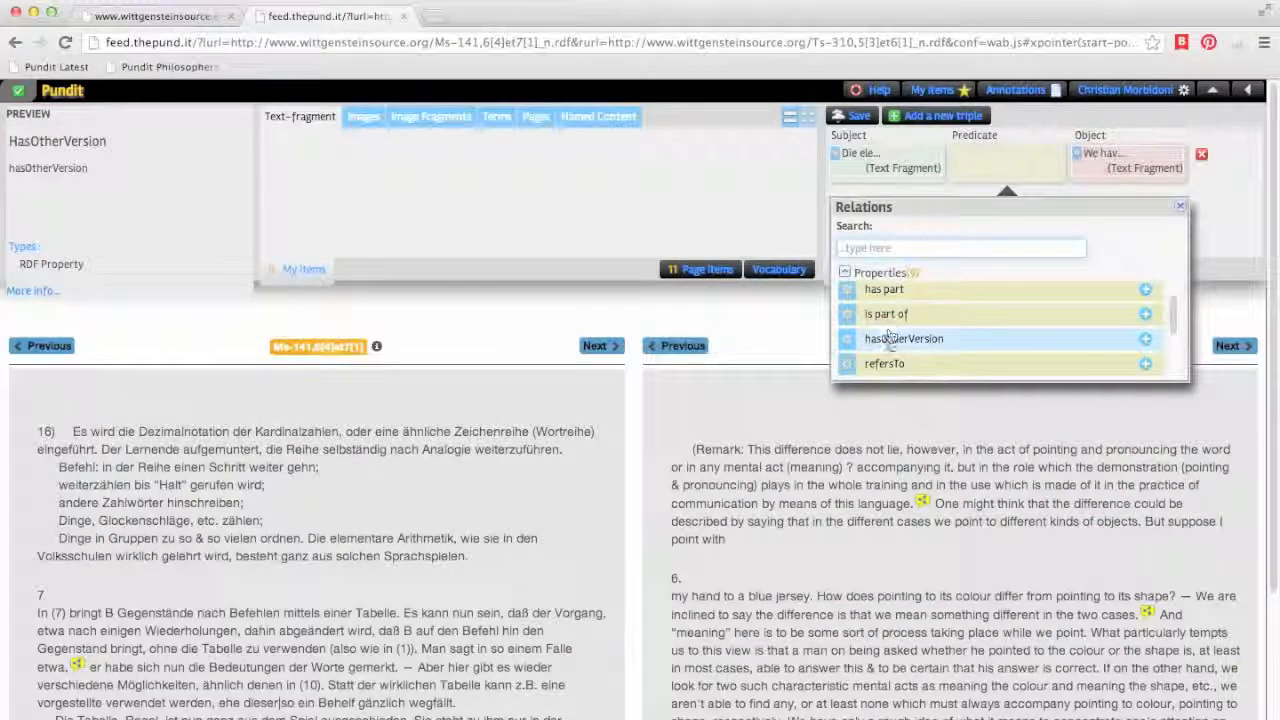
click(888, 338)
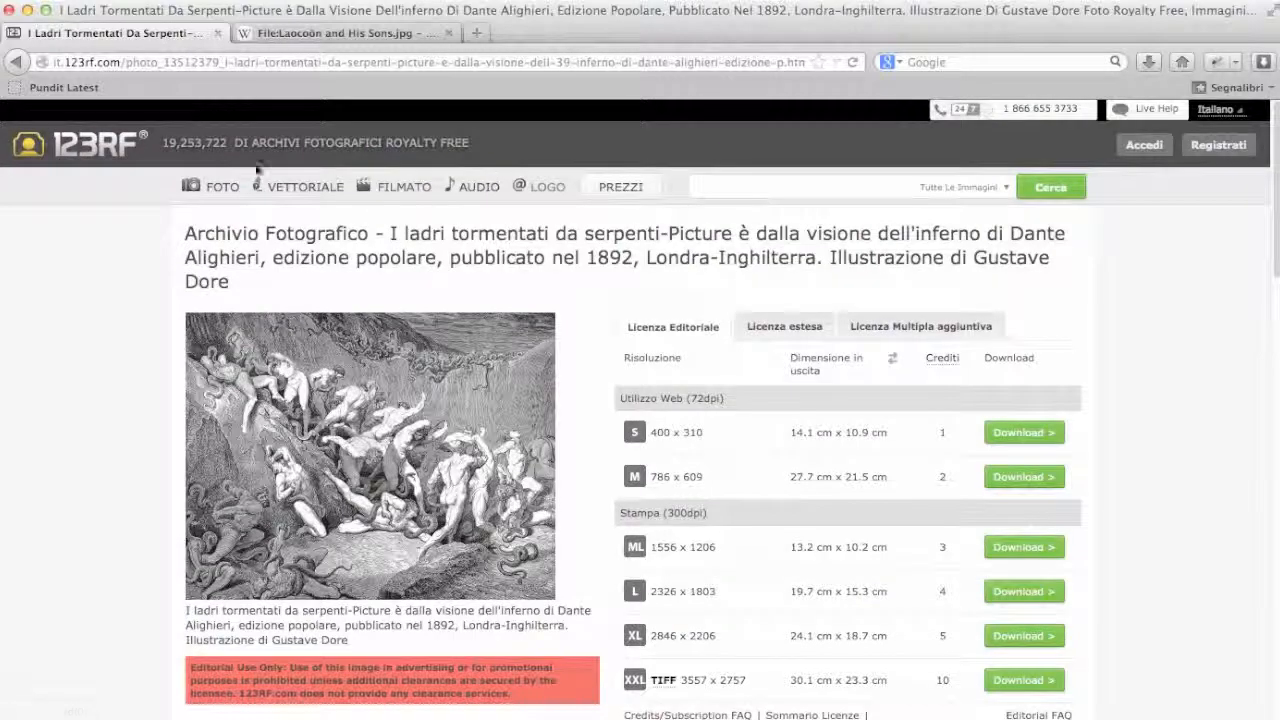
Launch Pundit on the 123RF page of Gustave Dore's Inferno illustration and start annotating a part of that image.
click(74, 96)
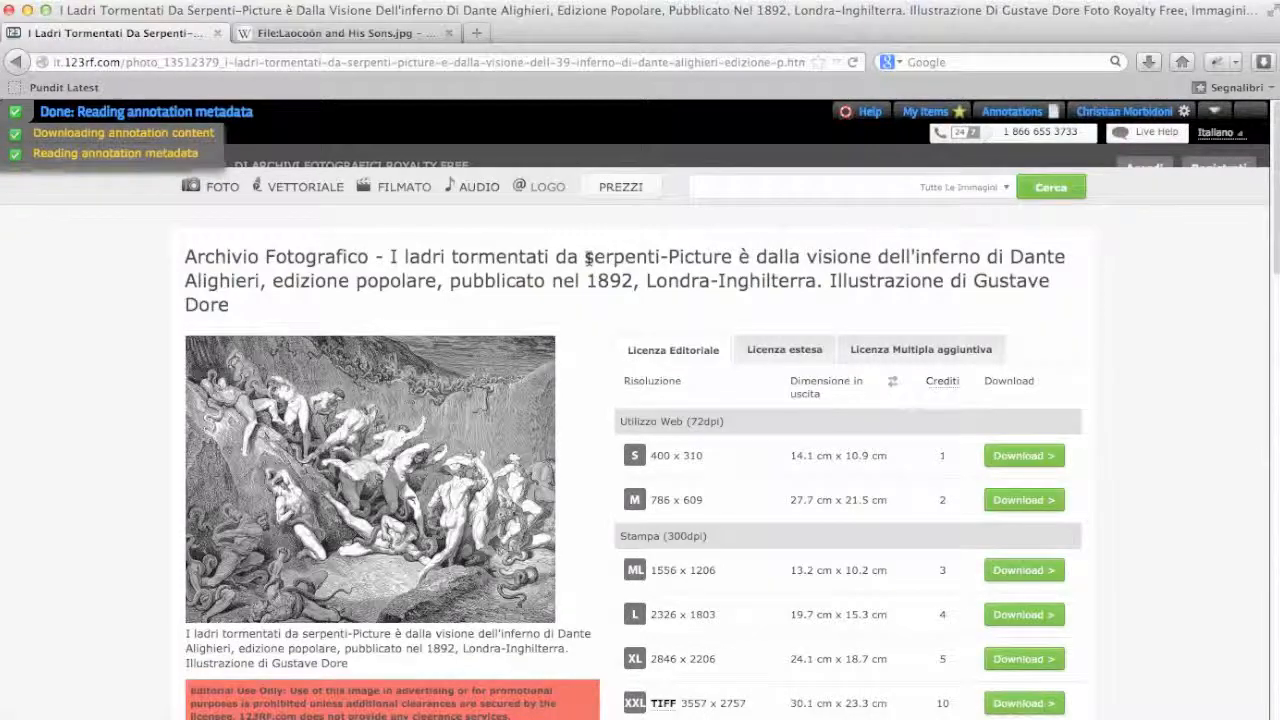
click(192, 343)
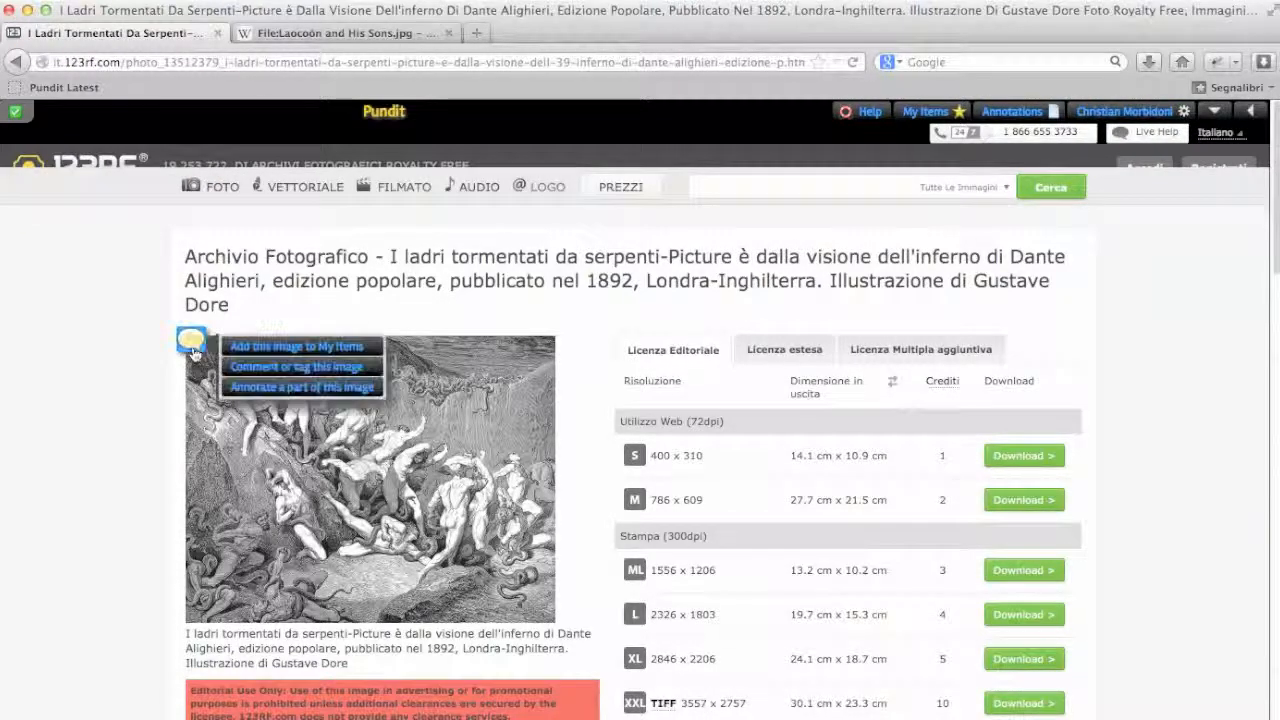
click(250, 387)
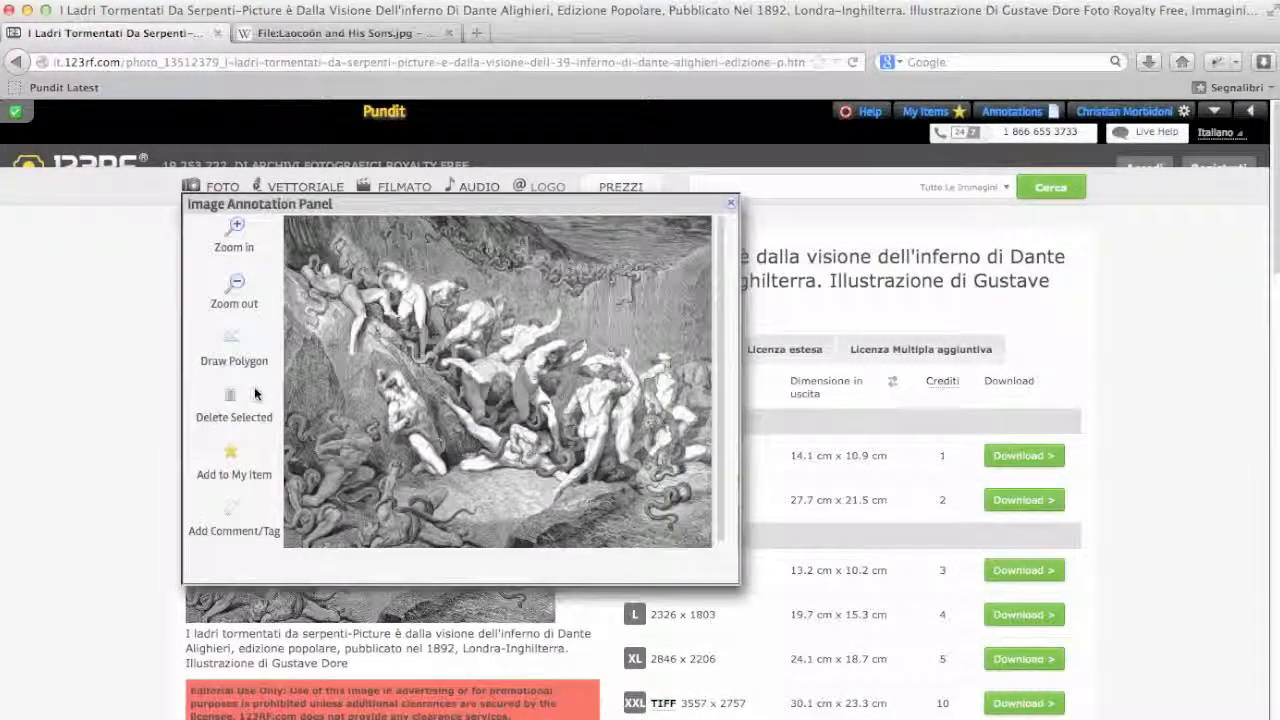
Draw a polygon around the snake-entwined figures in the lower-left part of the illustration.
click(234, 240)
click(230, 240)
click(226, 240)
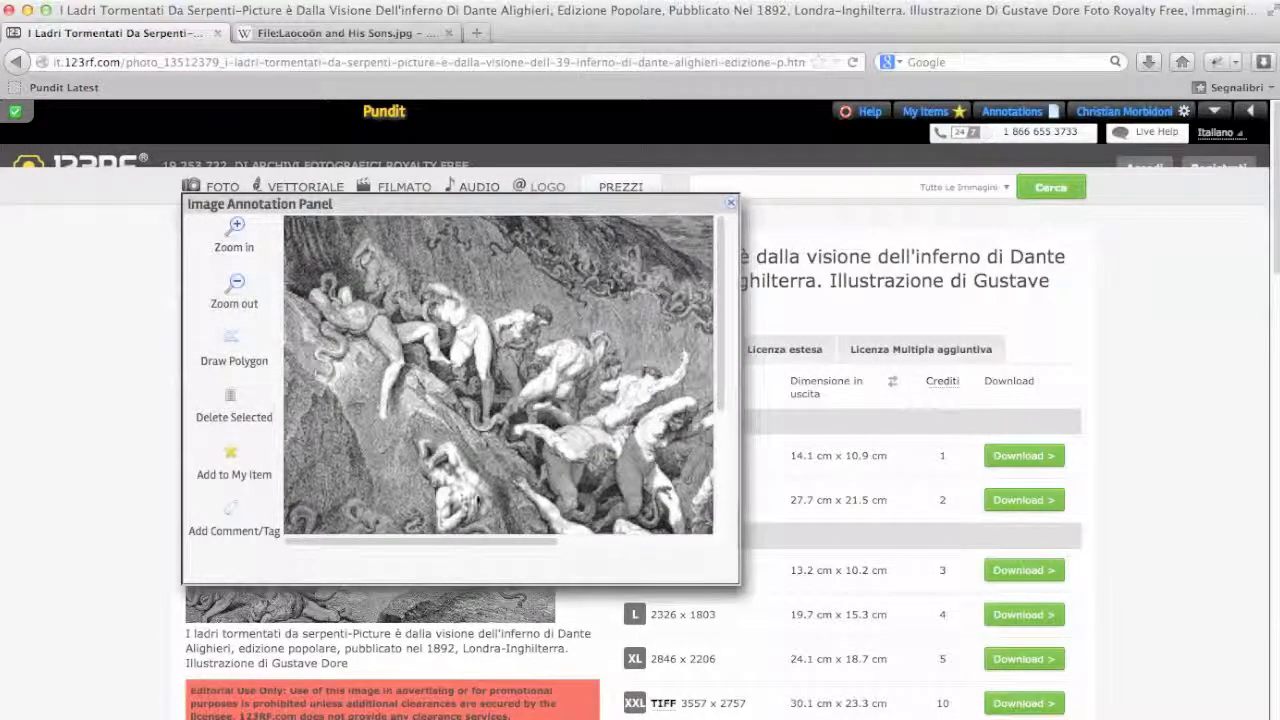
drag(720, 345, 720, 498)
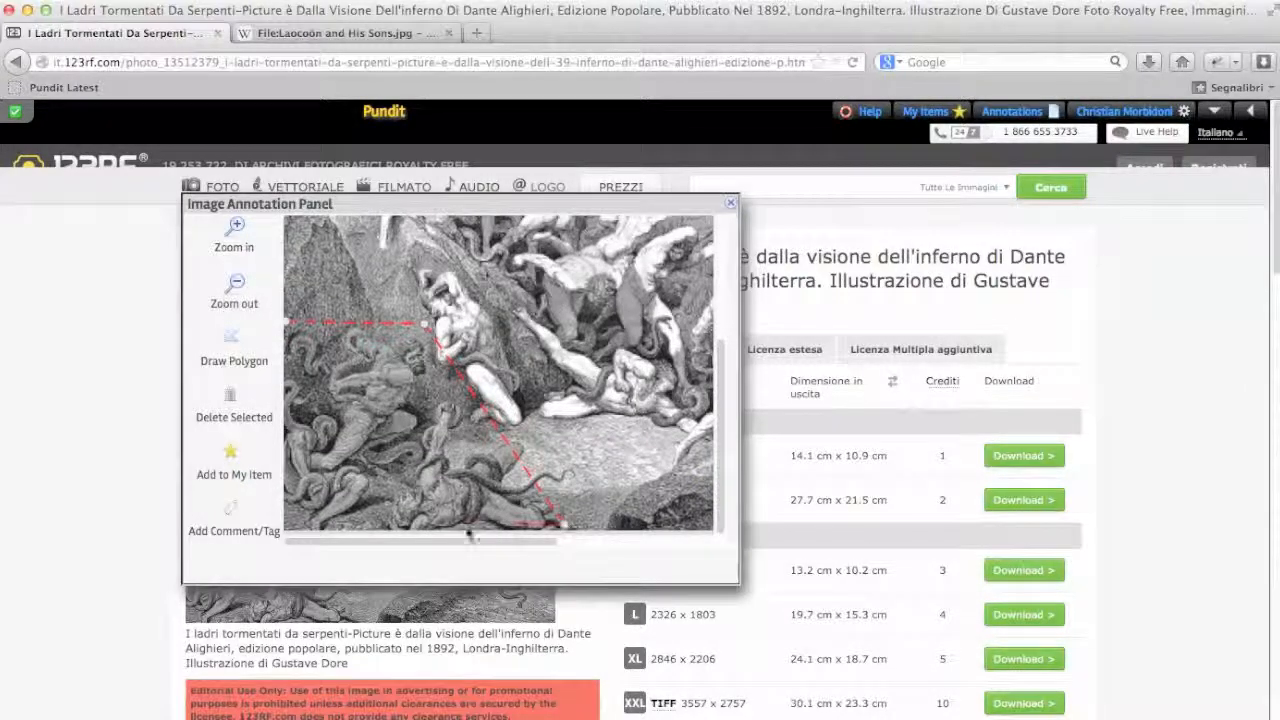
click(288, 326)
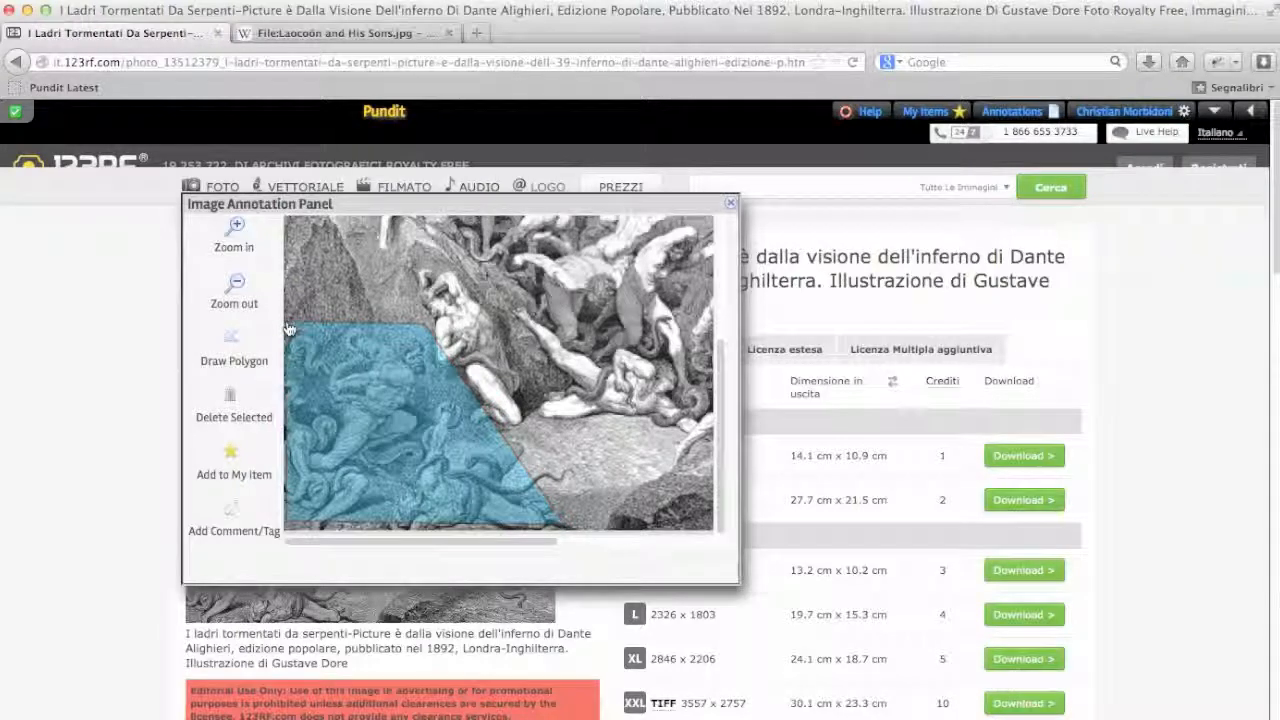
Start a comment/tag annotation on the drawn polygon, search for "Laocoon", and add the third Freebase result as a tag.
click(236, 512)
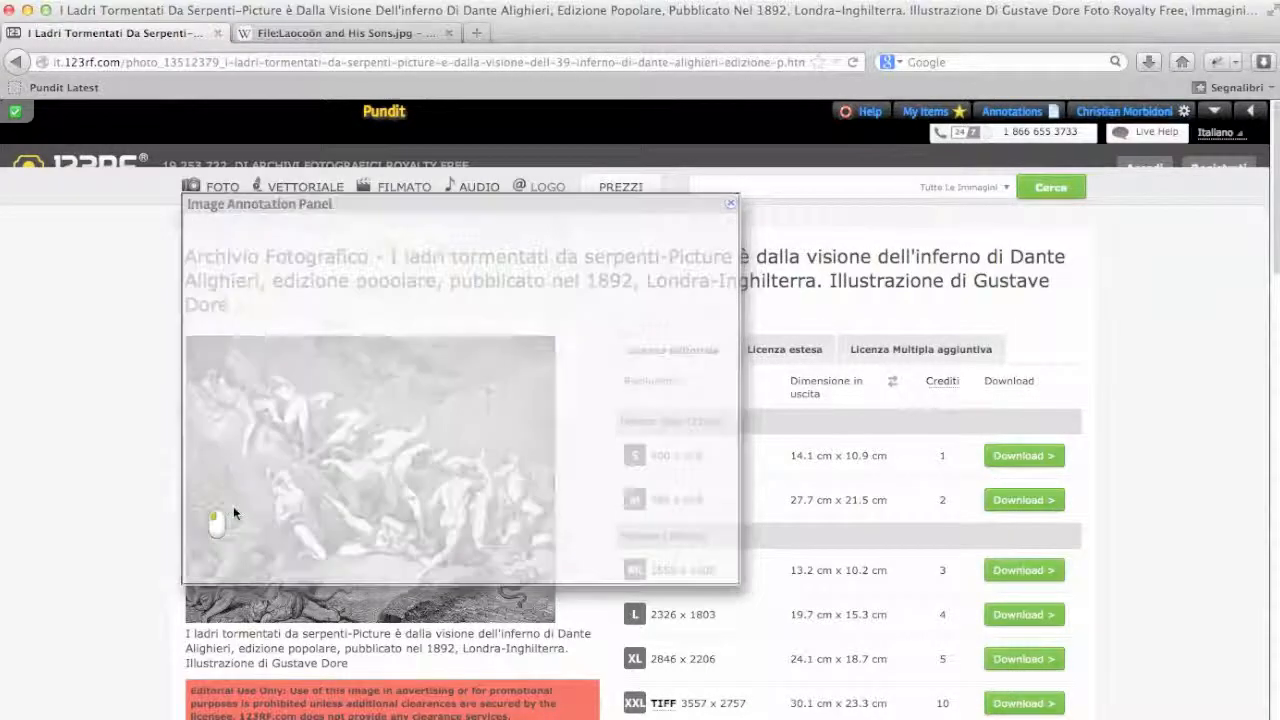
click(306, 467)
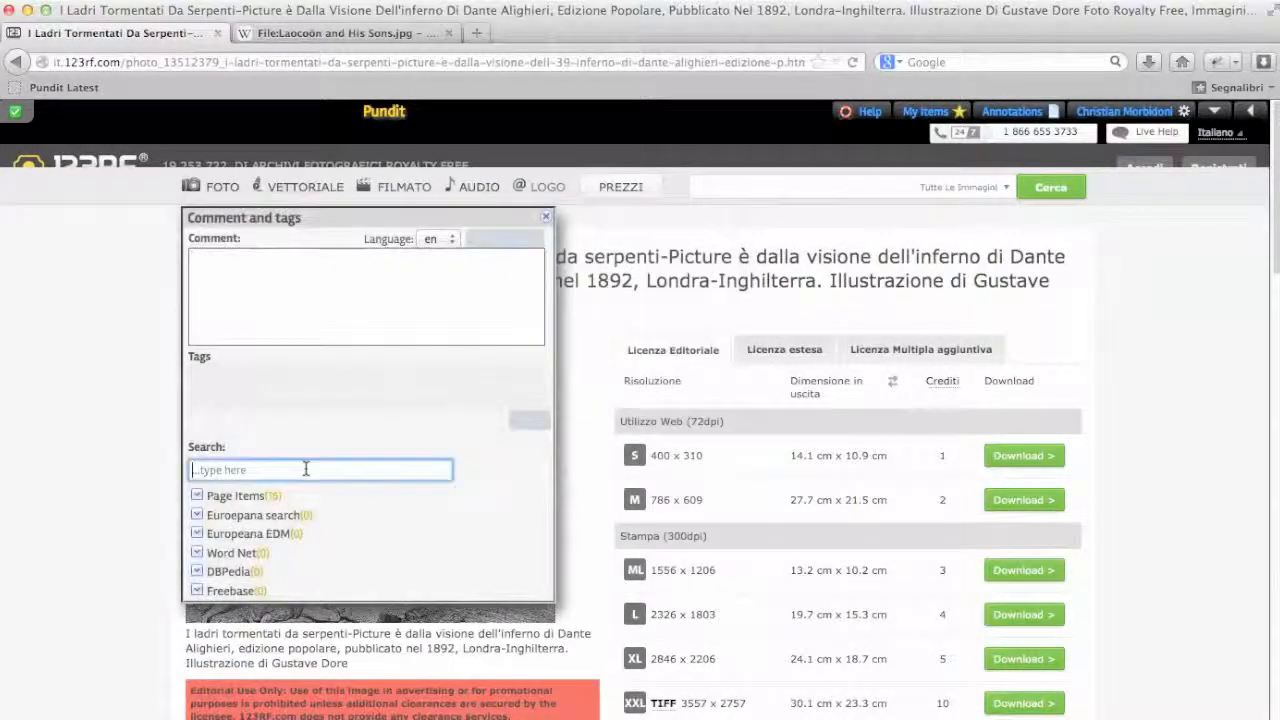
text(Laocooo)
key(BackSpace)
text(n)
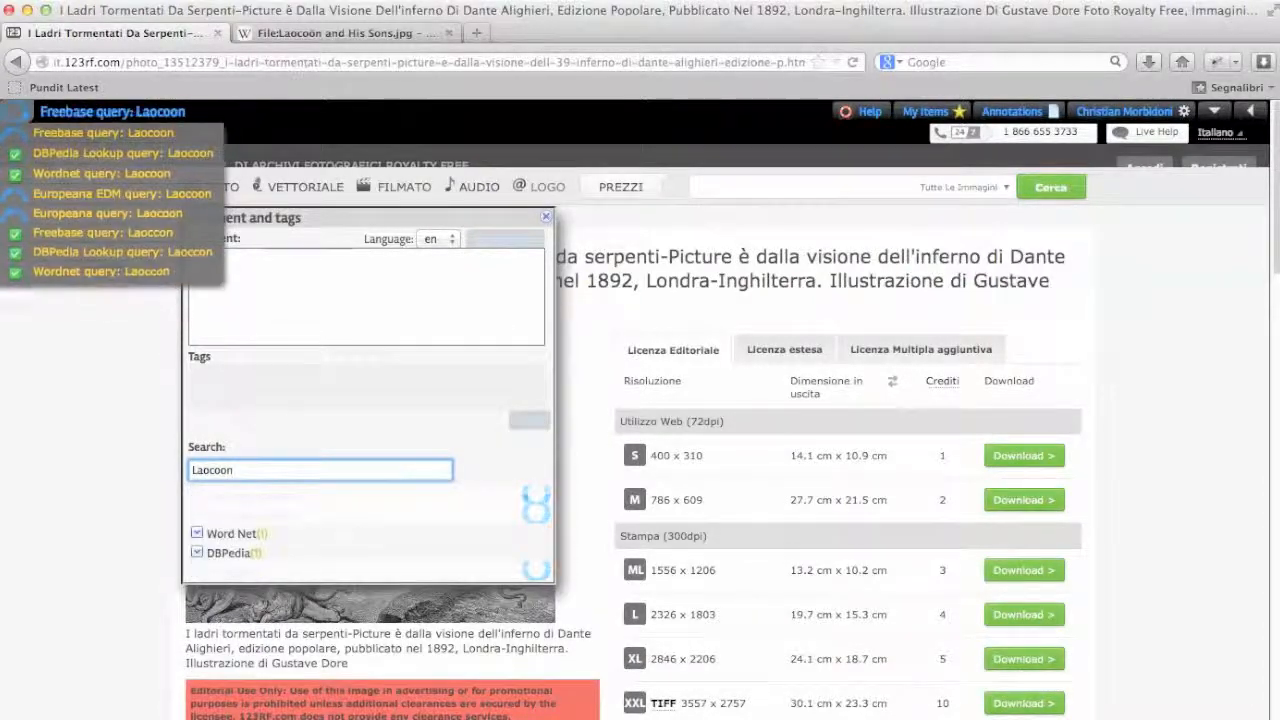
click(242, 602)
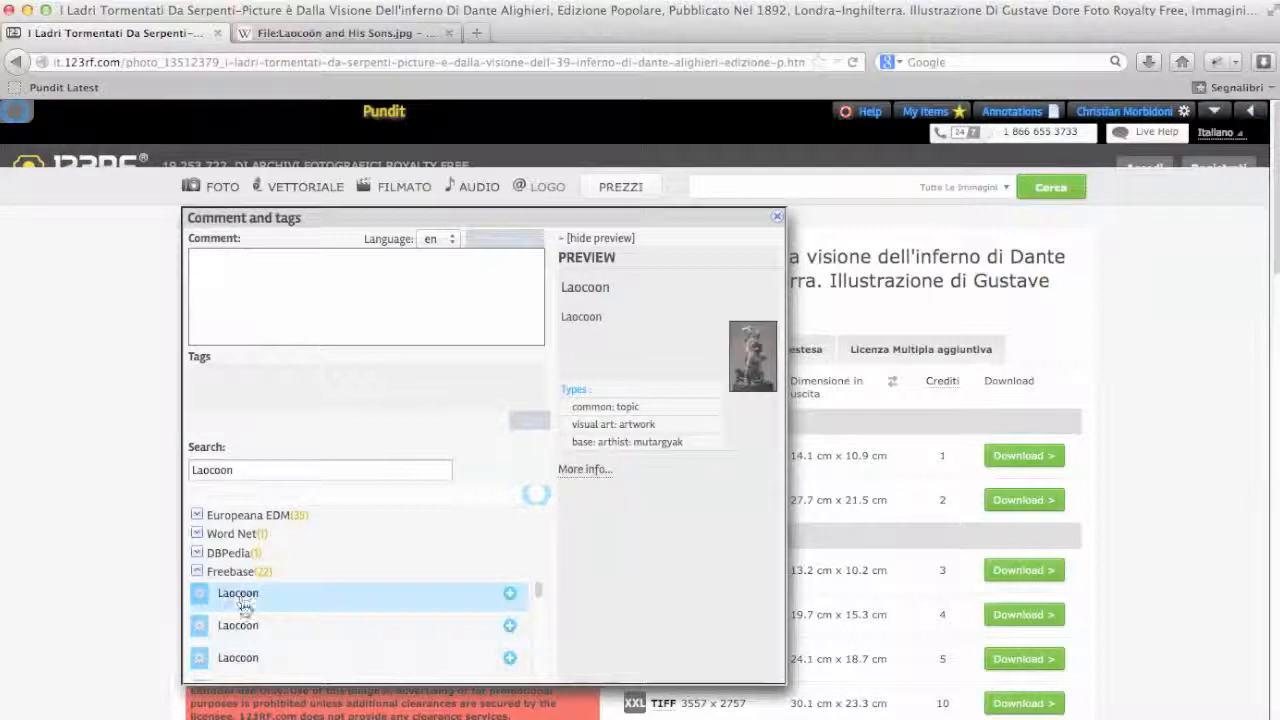
click(248, 663)
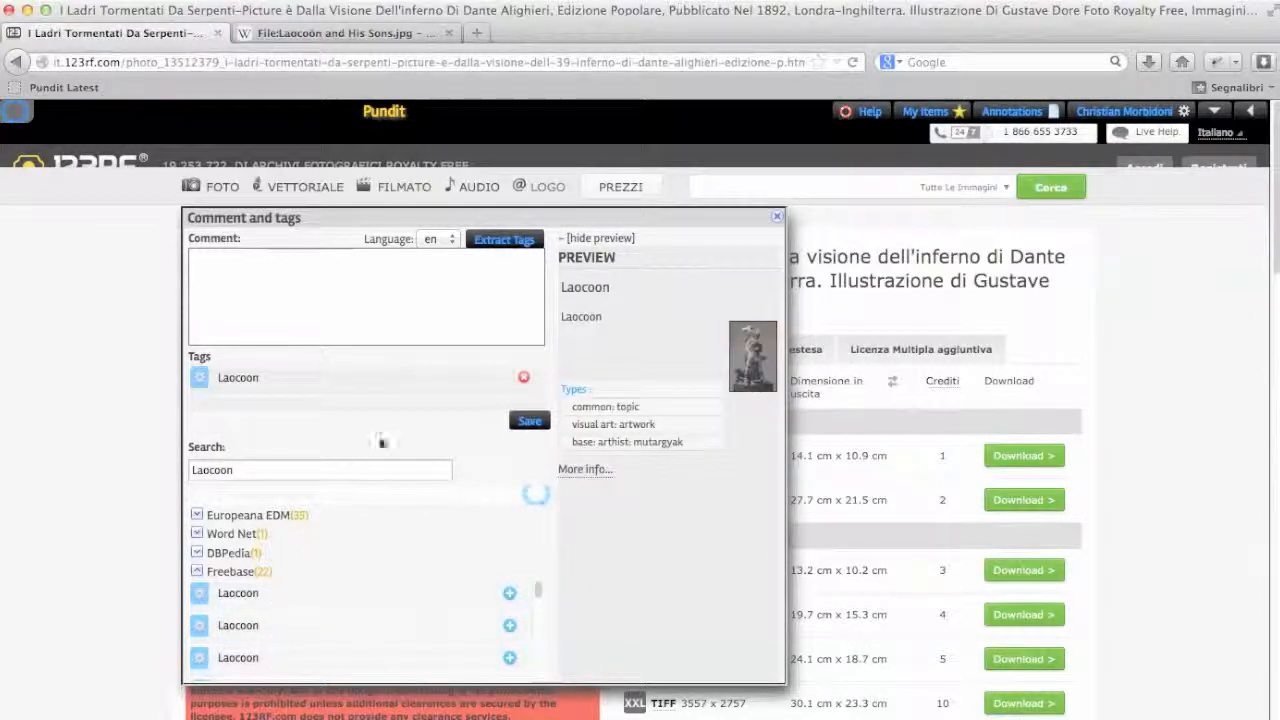
Enter the picture's caption starting "I ladri tormentati da serpenti" as the comment and save the annotation.
text(I ladri tormentati da serpenti–Picture è dalla visione dell'inferno di Dante Alighieri, edizione popolare, pubblicato nel 1892, Londra–Inghilterra. Illustrazione di Gustave Dore)
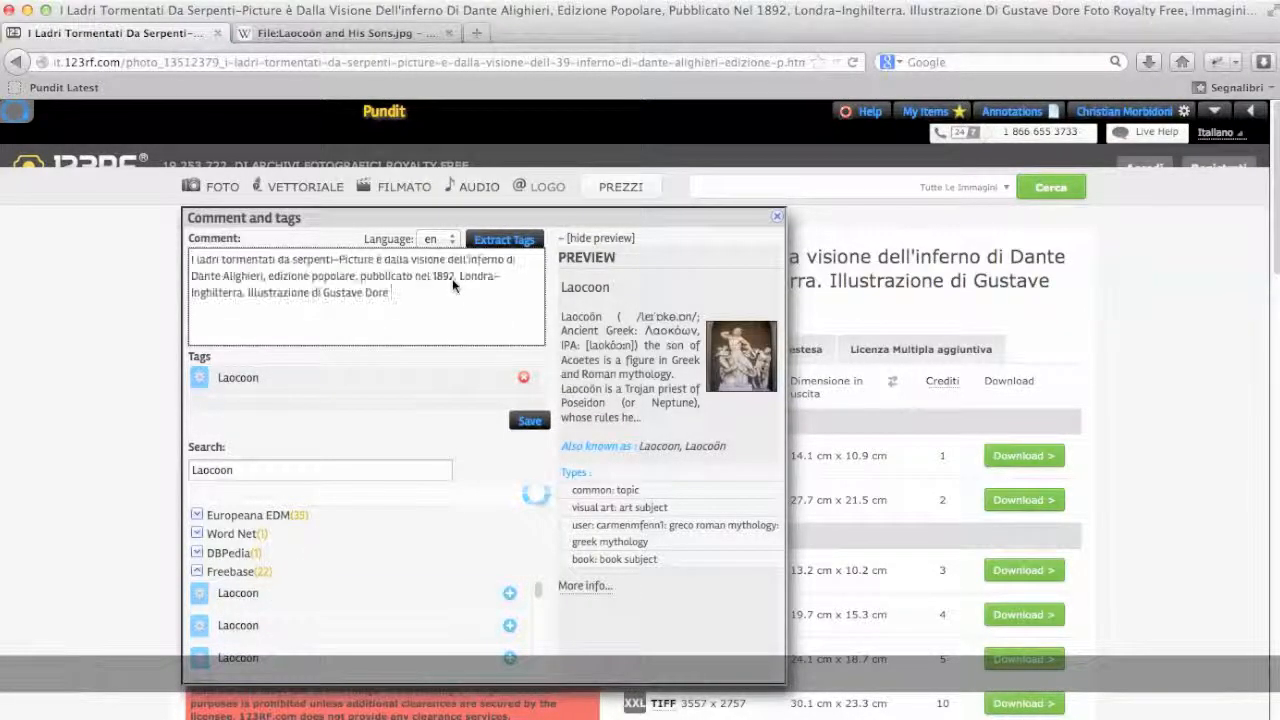
click(526, 424)
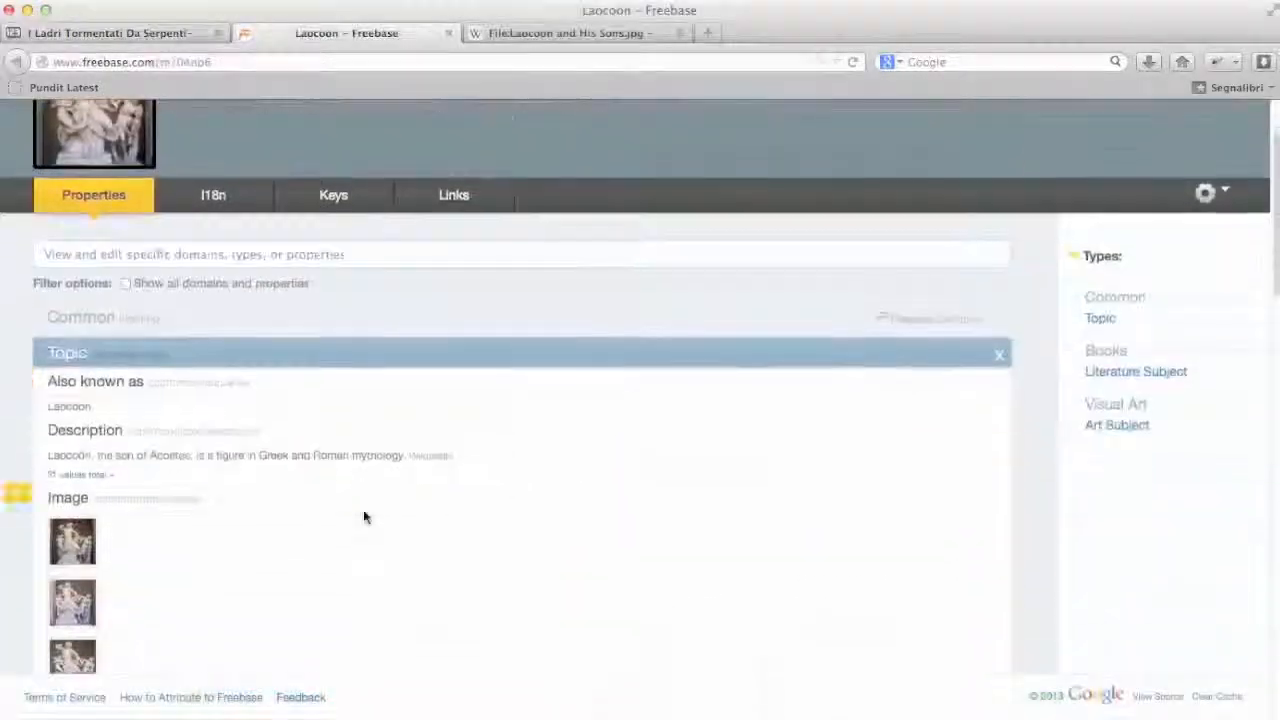
Add the full statue image from Freebase's Laoconte page to My Items and open the My Items list.
scroll(363, 517, down, 1)
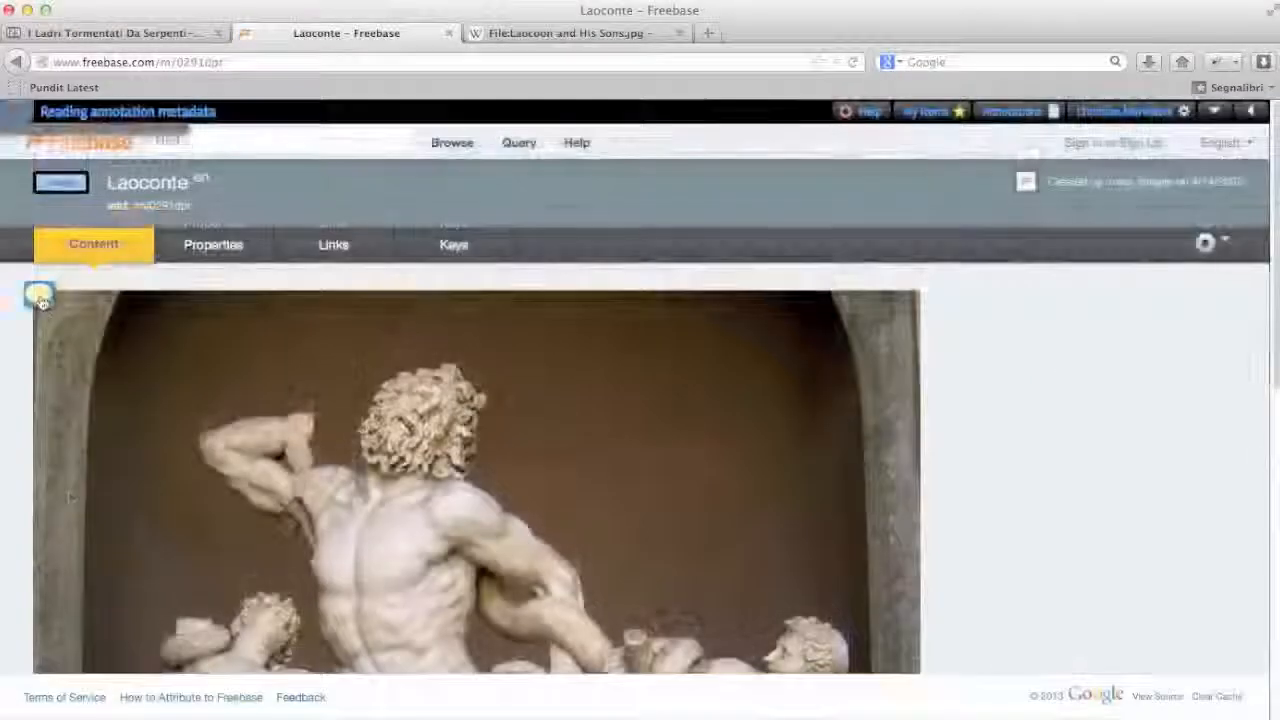
click(40, 297)
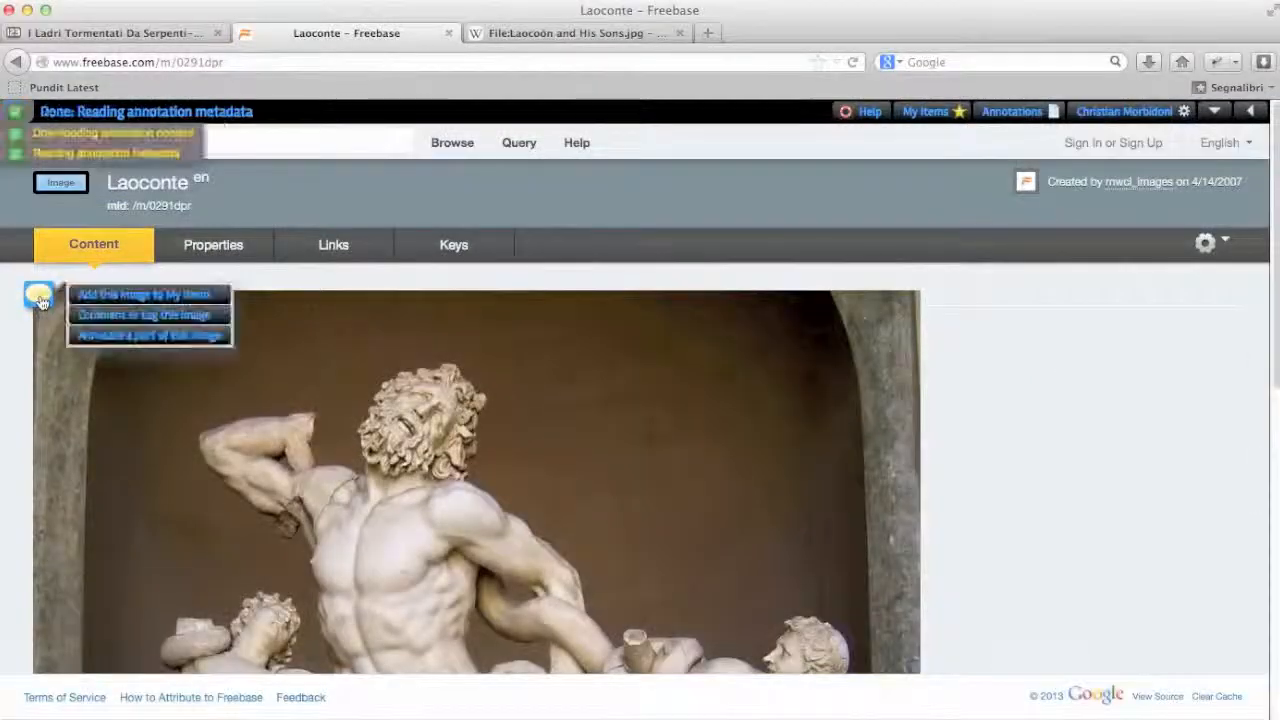
click(118, 297)
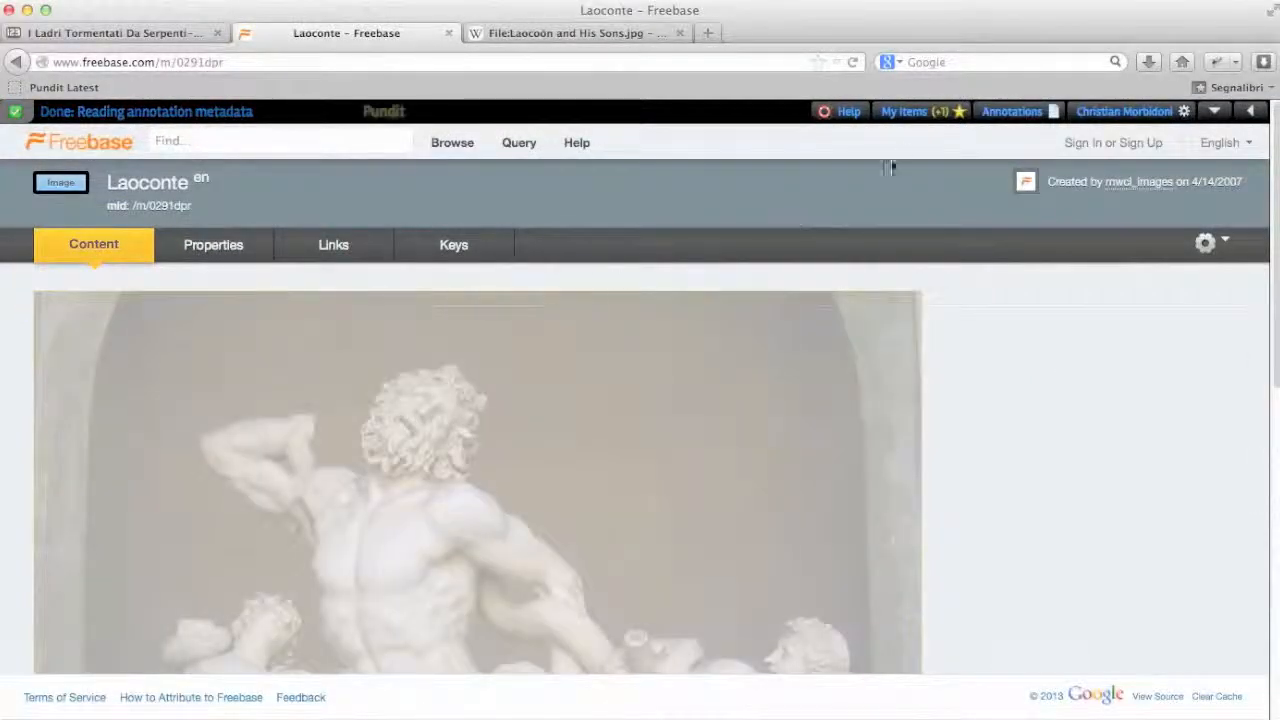
click(912, 111)
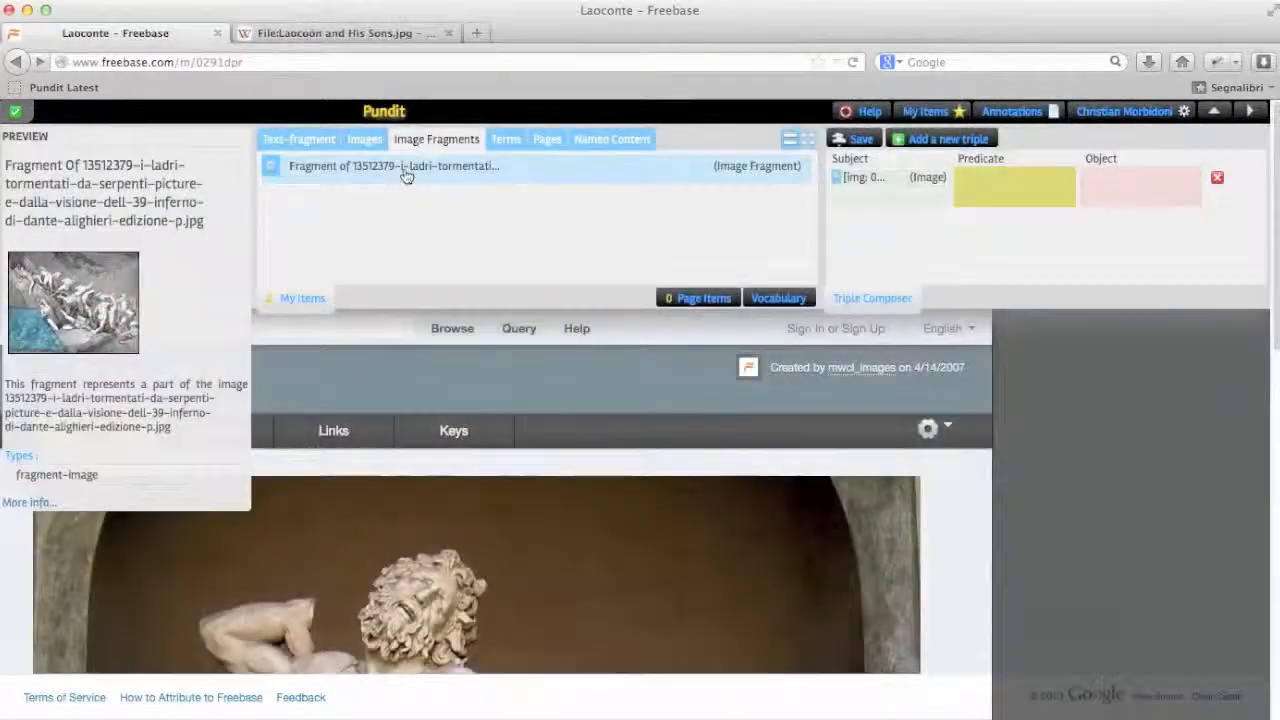
Compose a triple stating that the Laoconte image "depicts" the saved "i-ladri-tormentati" image fragment, save it, and collapse the Pundit panel.
drag(406, 176, 1110, 190)
click(1004, 193)
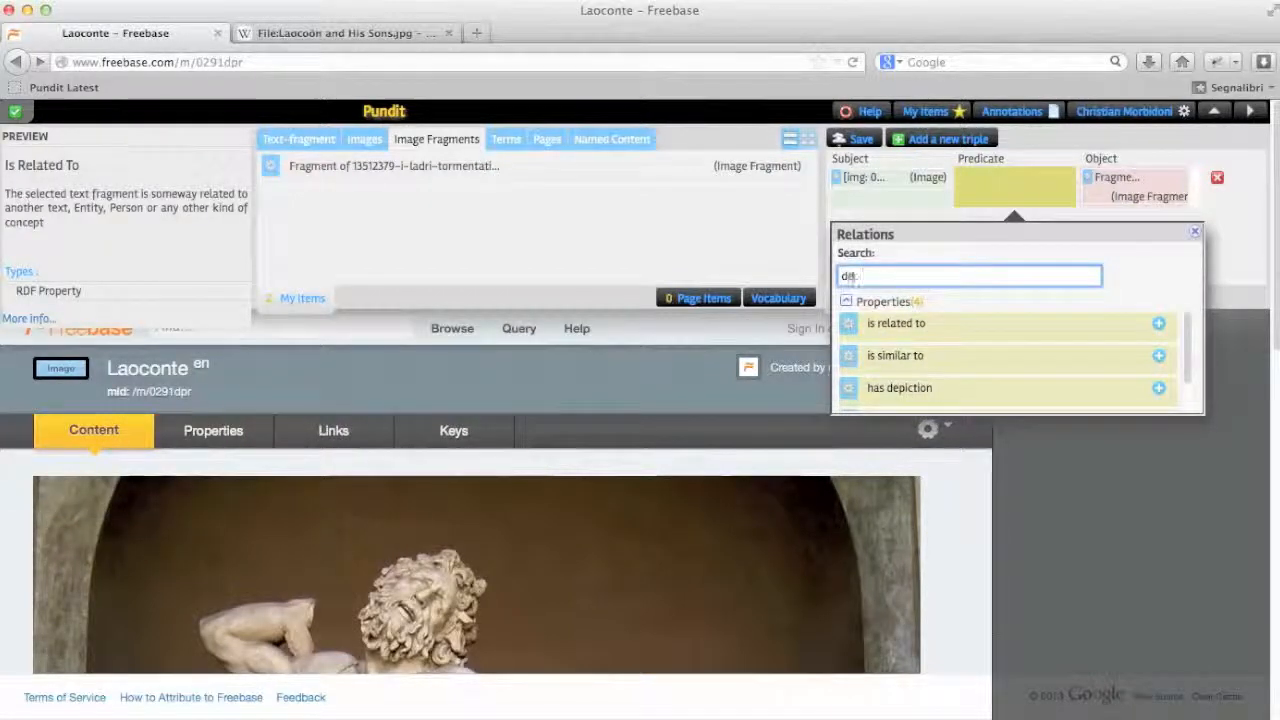
text(depicts)
click(893, 325)
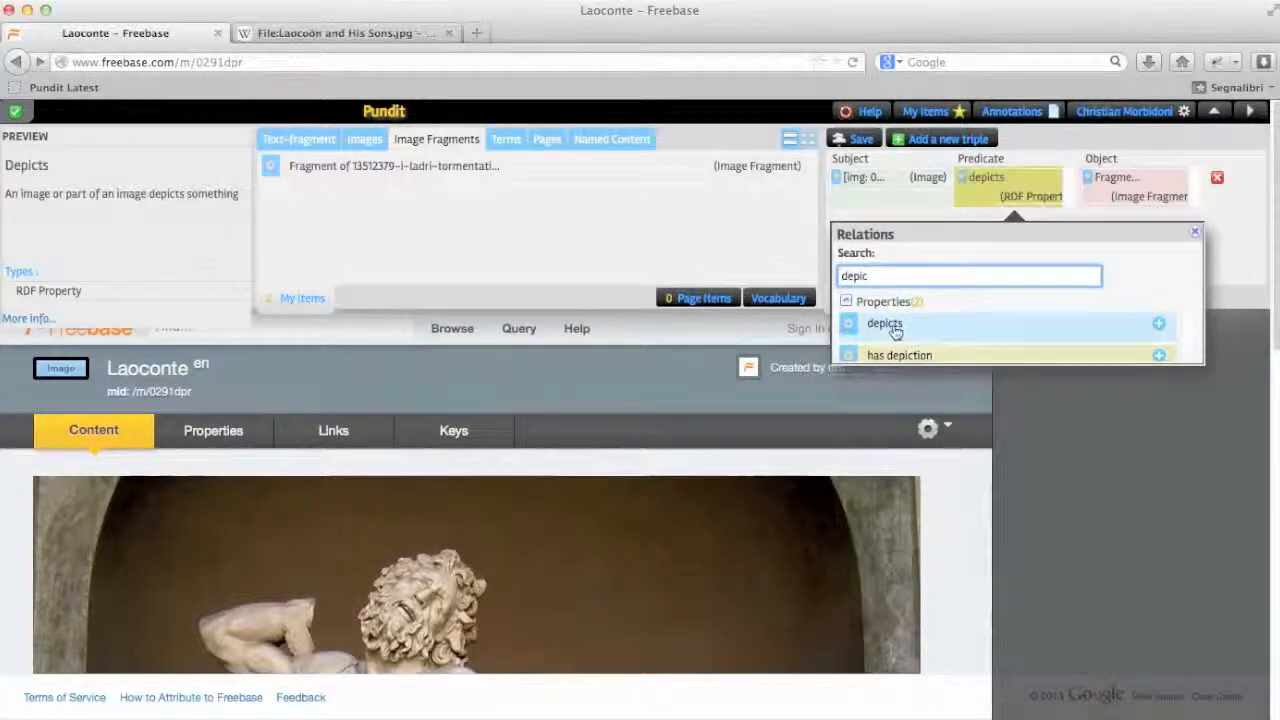
click(862, 140)
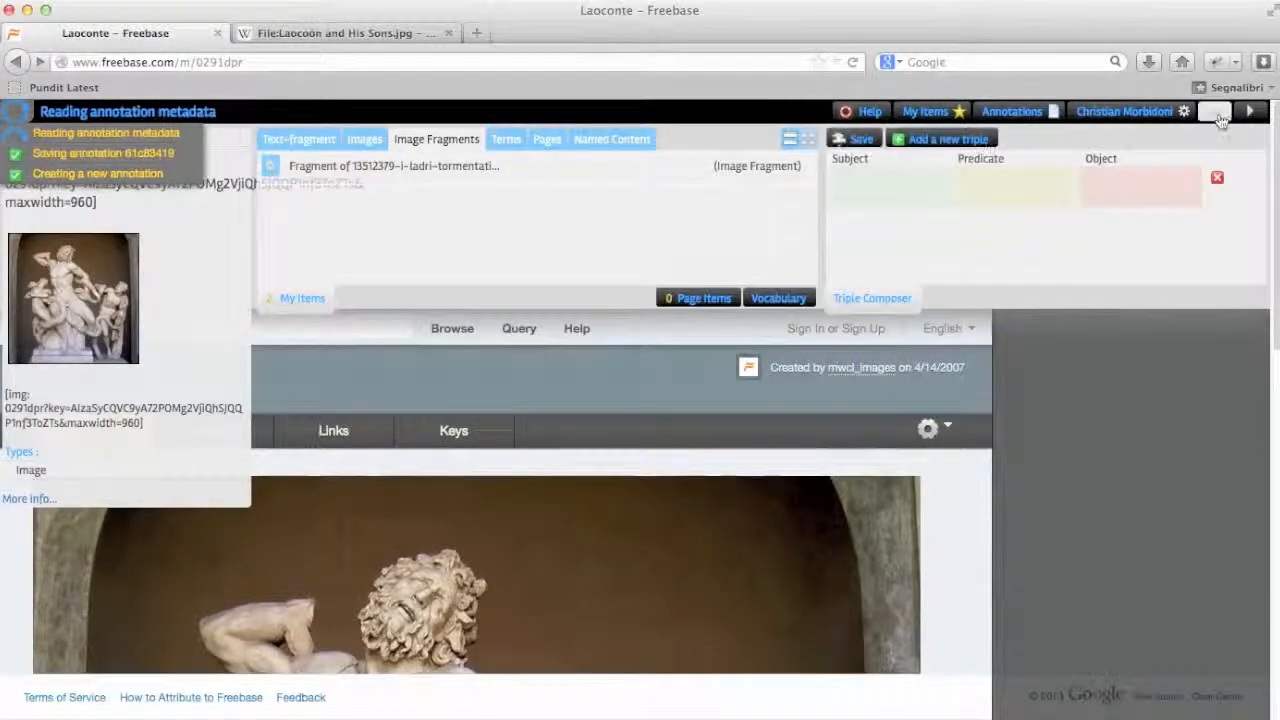
click(1216, 112)
Show all annotations on the Laoconte image and open the linked illustration fragment in its origin page.
scroll(990, 336, down, 6)
scroll(988, 337, down, 3)
click(931, 514)
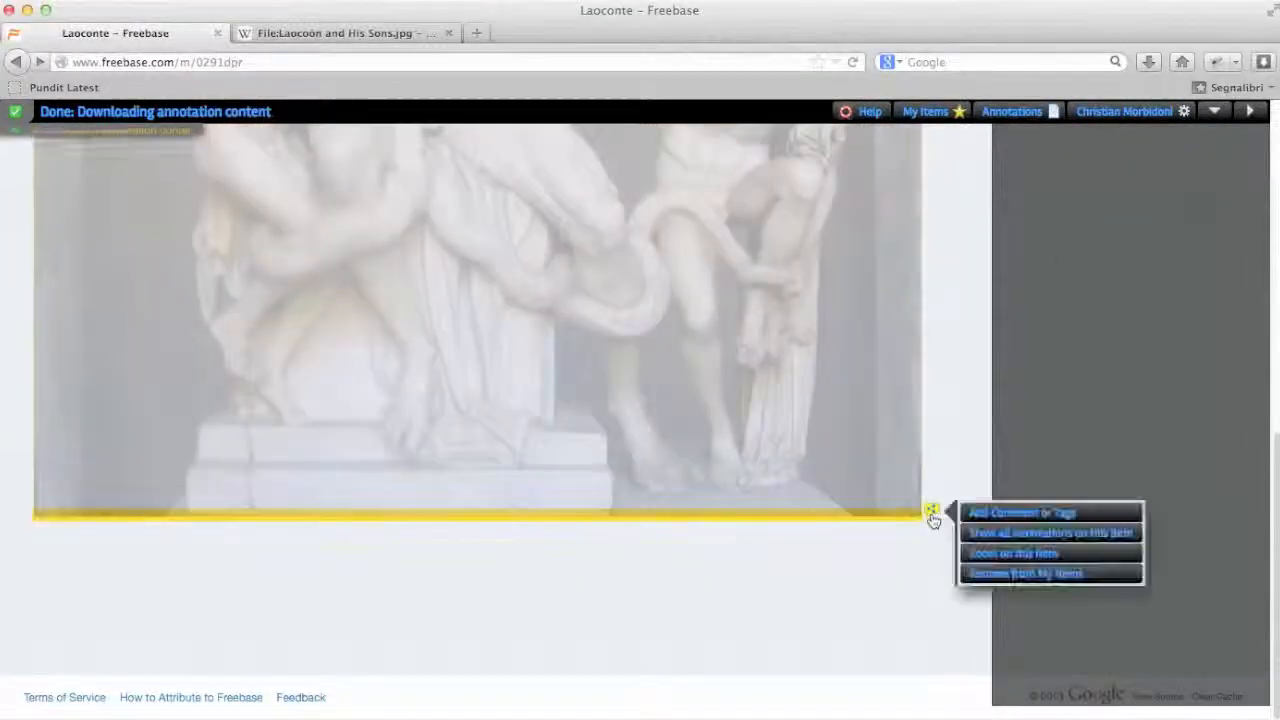
click(970, 534)
scroll(1075, 600, down, 6)
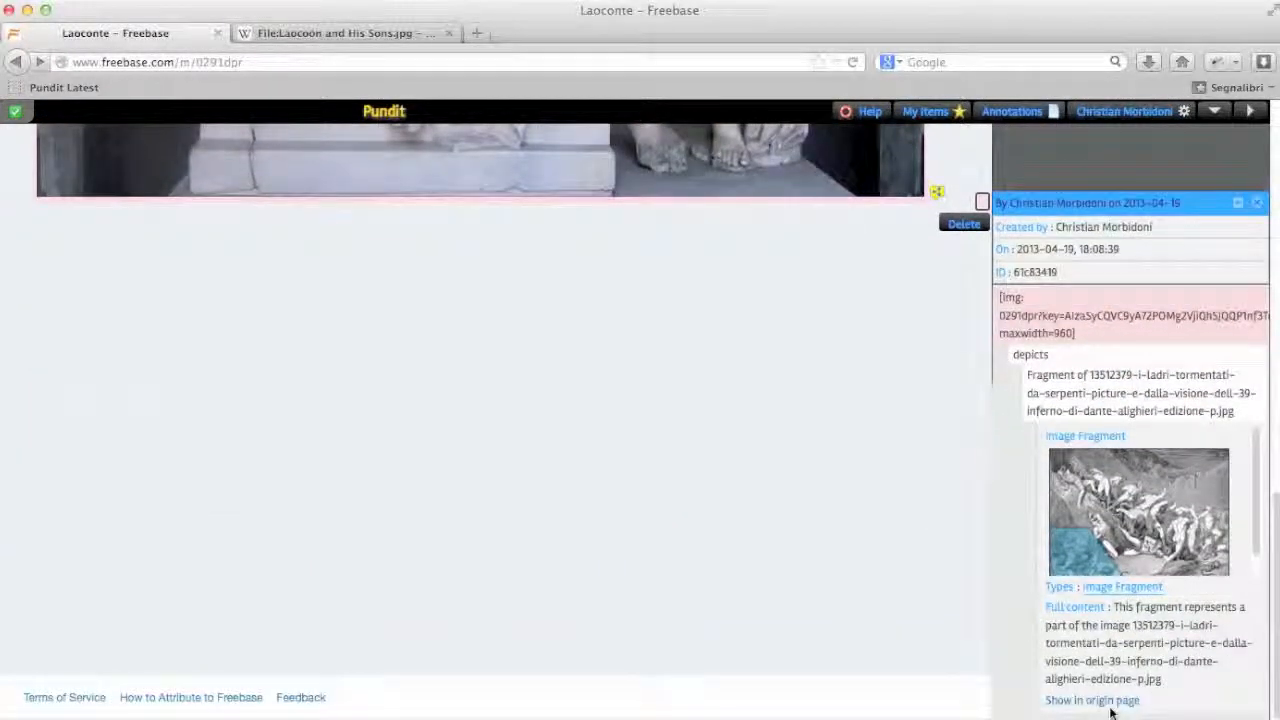
click(1108, 702)
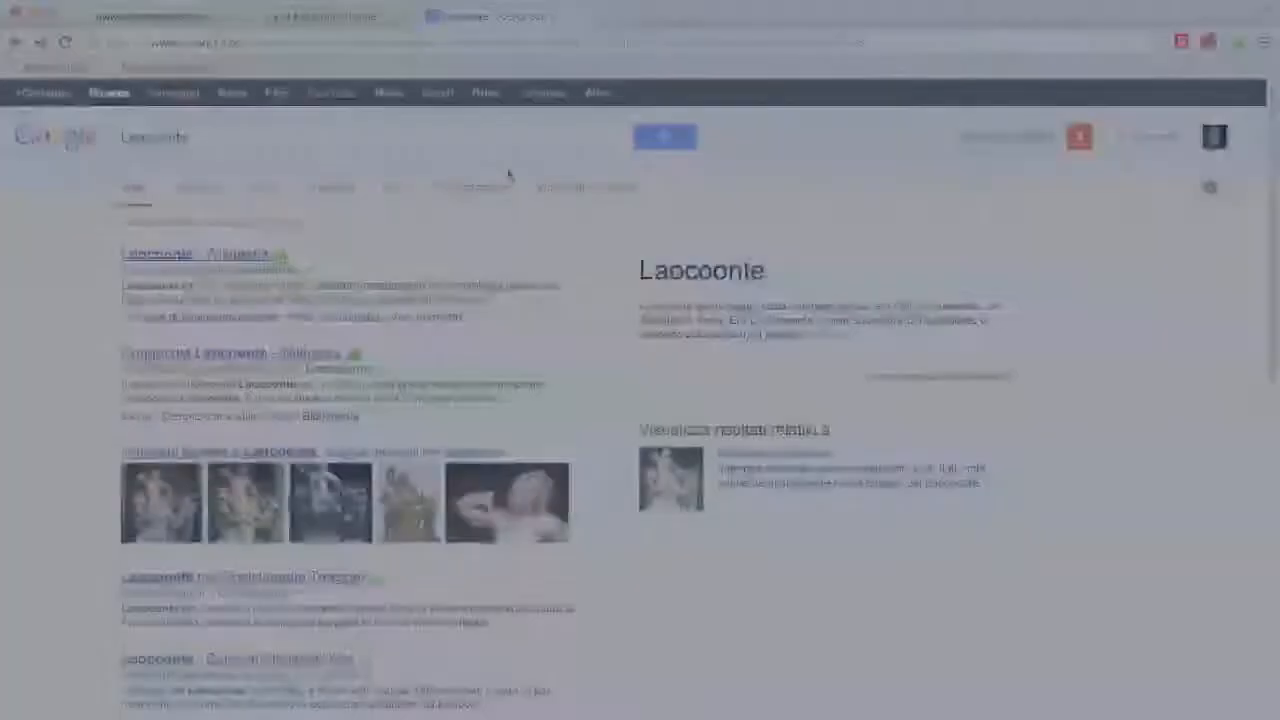
Open the "Mitologia greca e latina, Lampezia, Laocoonte" result from the Google search and launch Pundit on that page.
scroll(508, 171, down, 5)
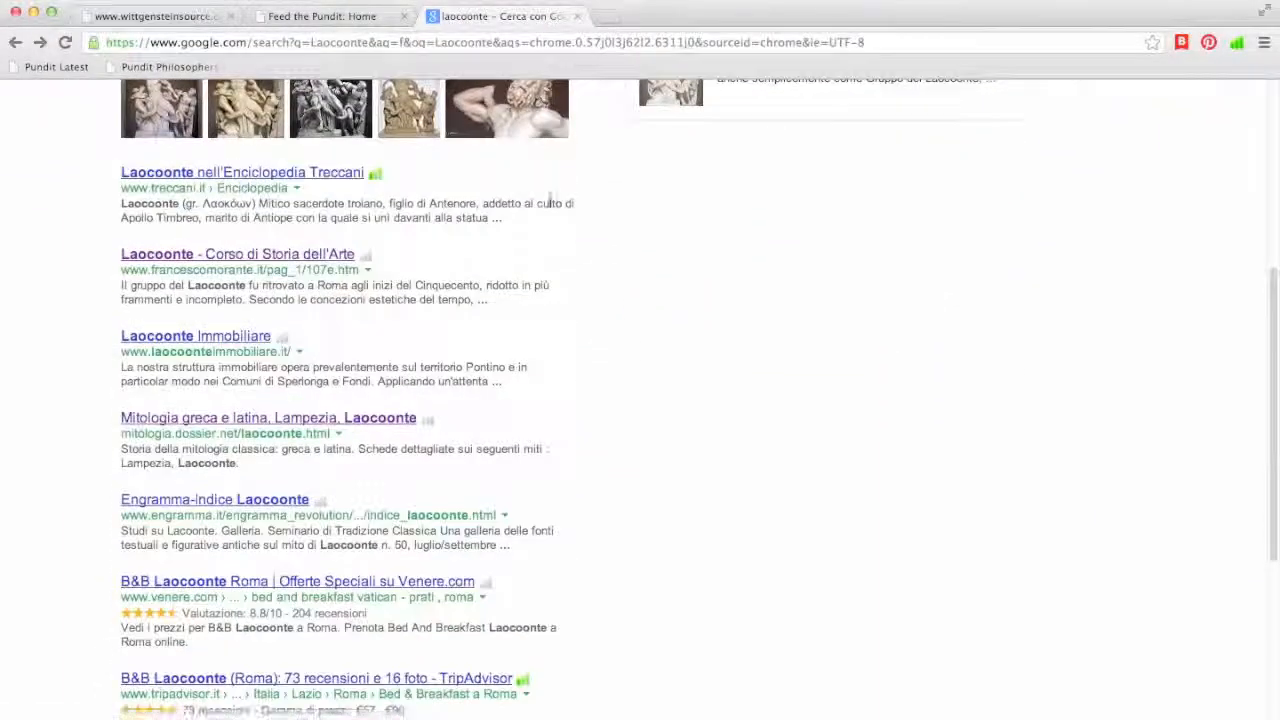
click(372, 421)
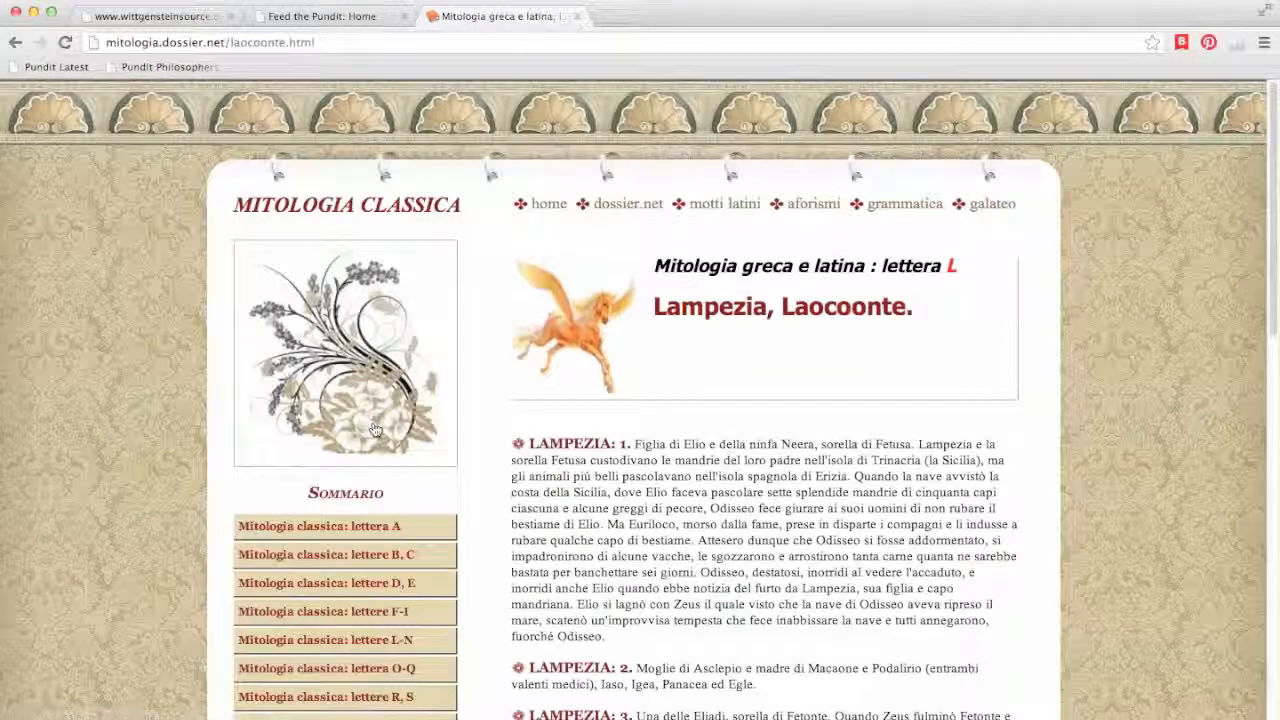
scroll(490, 332, down, 5)
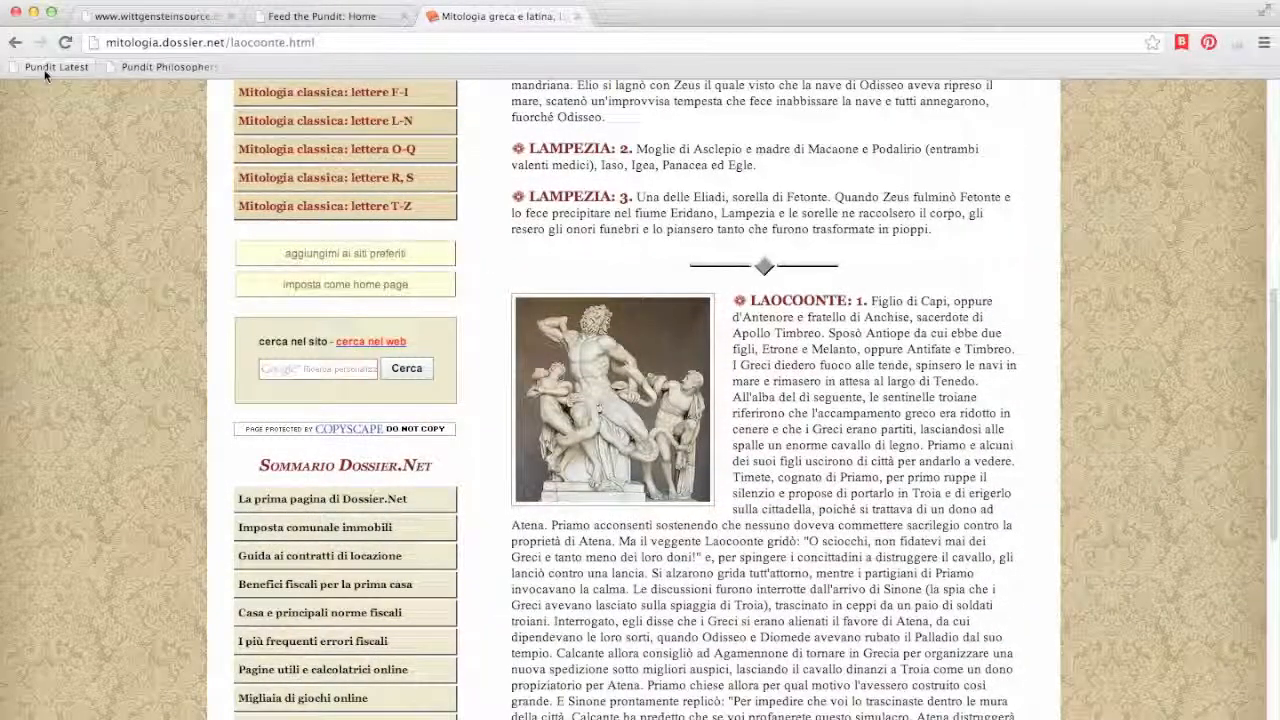
click(45, 70)
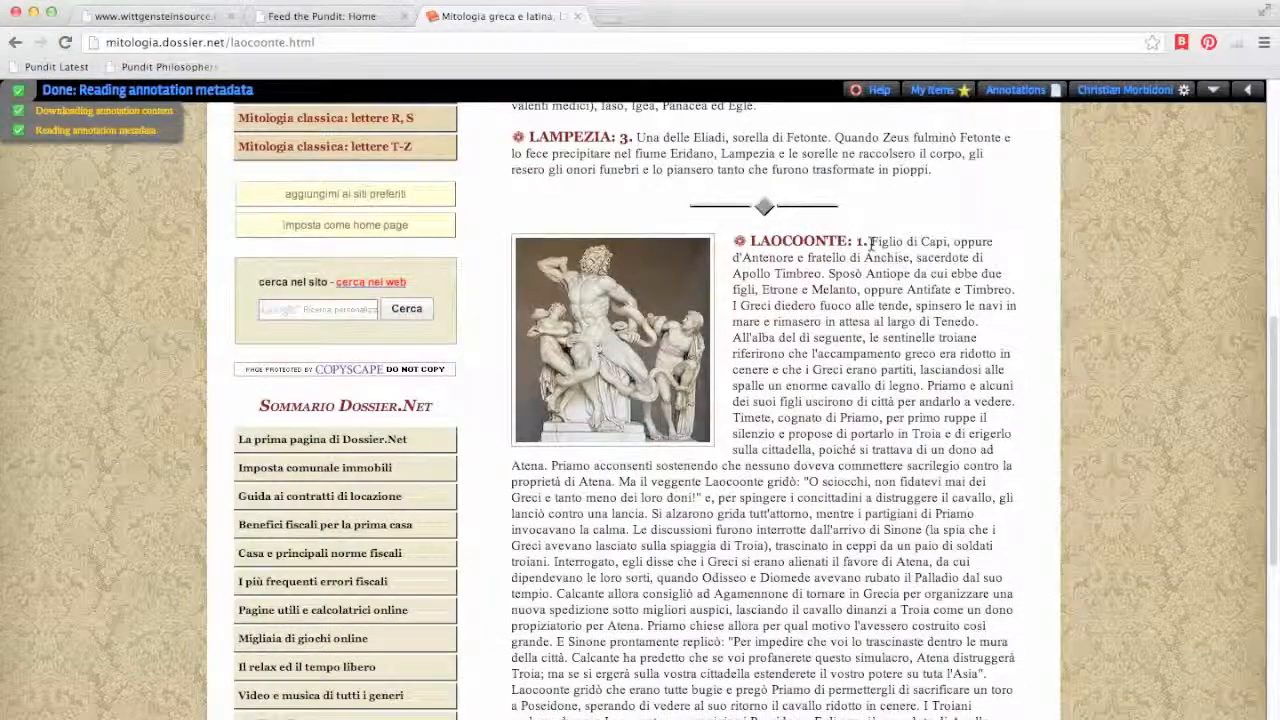
Extract entities from the opening of the first LAOCOONTE entry, from "Figlio di Capi" to "proprietà di Atena", with the language set to it.
mouse_move(870, 243)
mouse_down()
mouse_move(655, 466)
mouse_move(614, 486)
mouse_up()
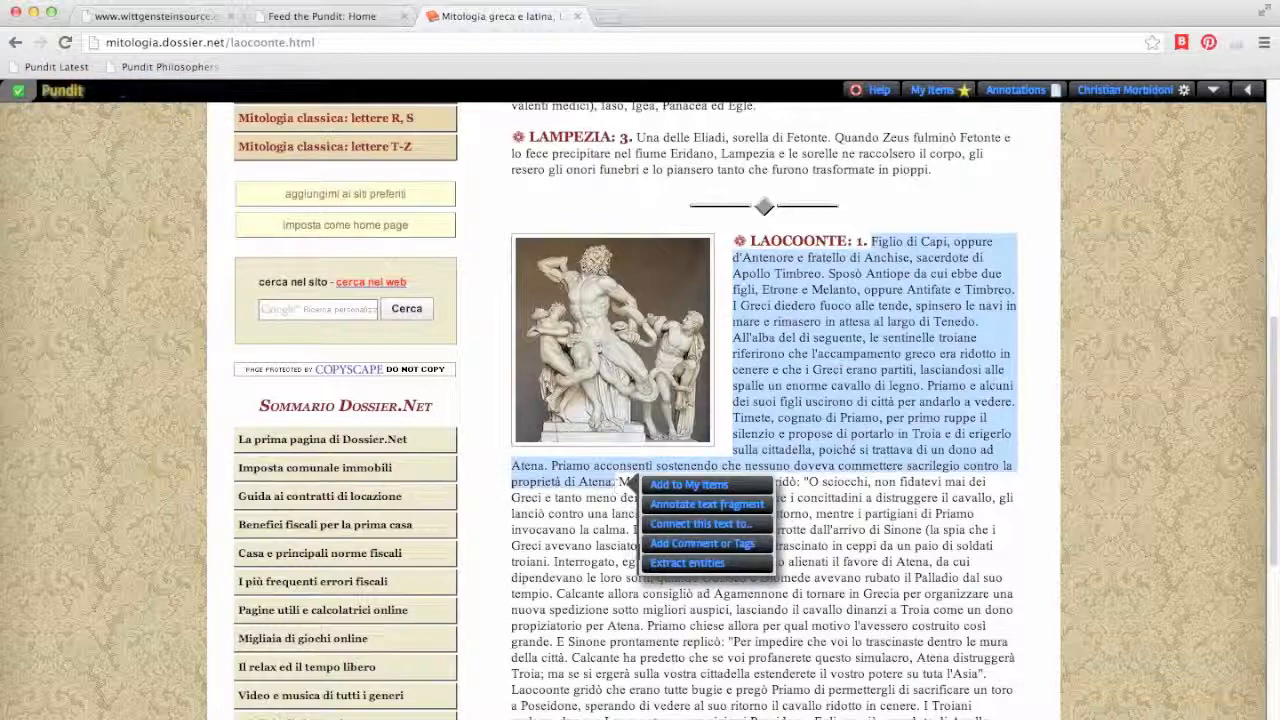
click(664, 564)
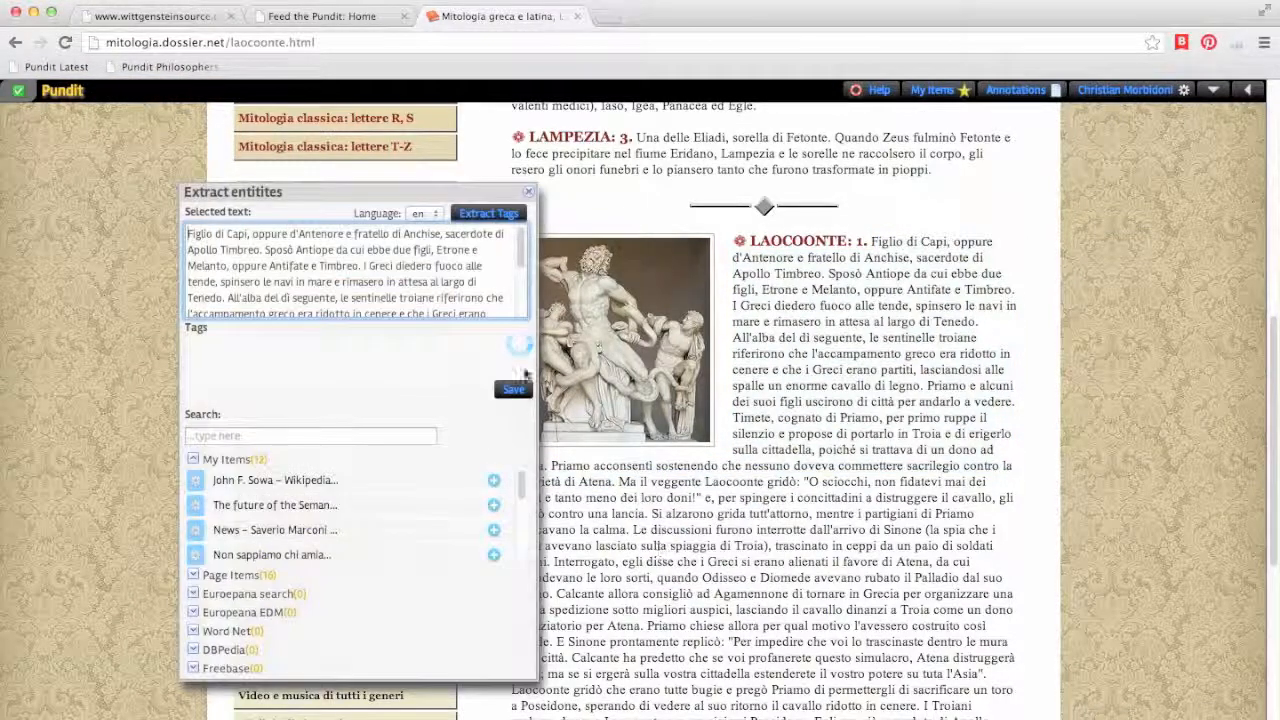
click(432, 213)
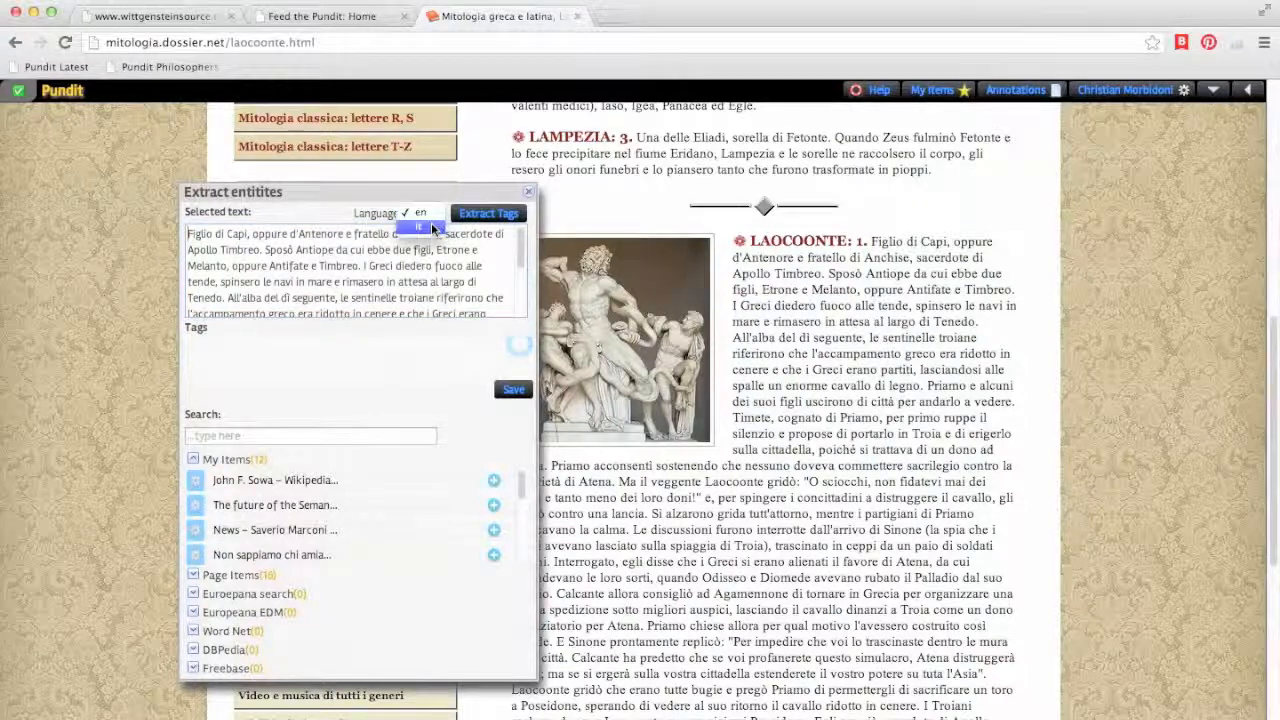
click(431, 225)
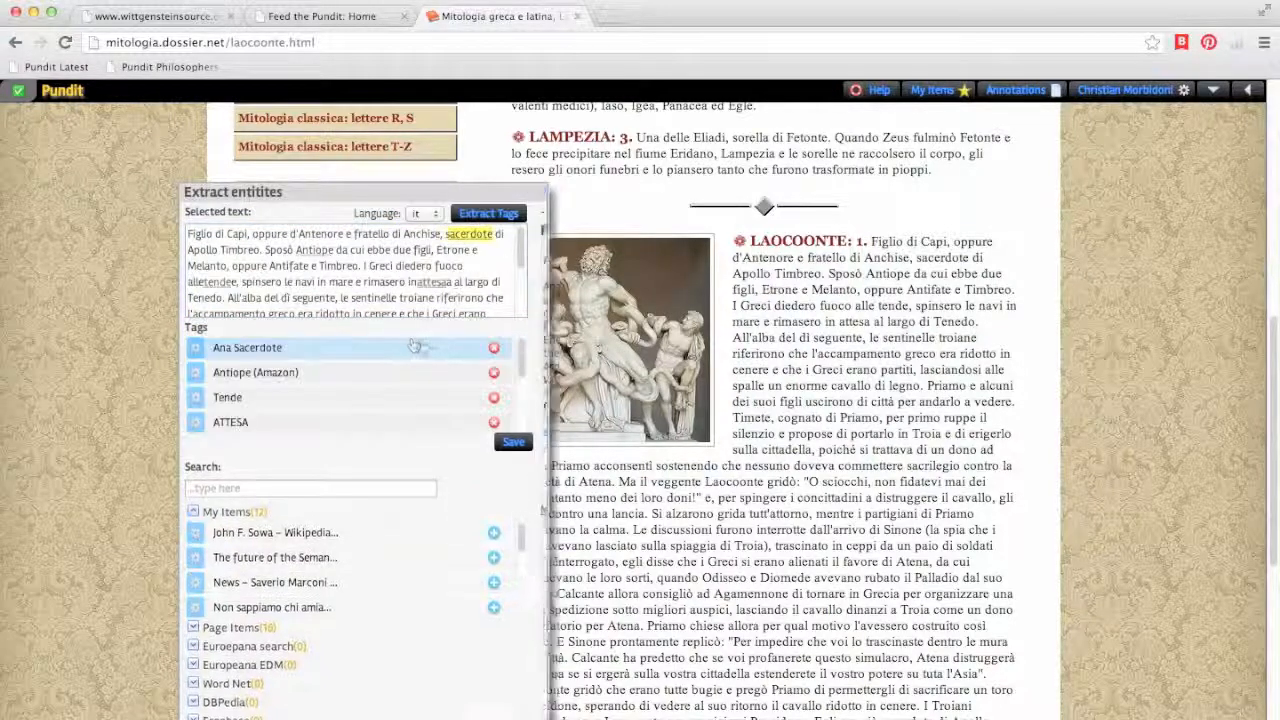
Review the extracted entity tags, save them on the Laocoonte passage, and show all annotations on it.
mouse_move(395, 375)
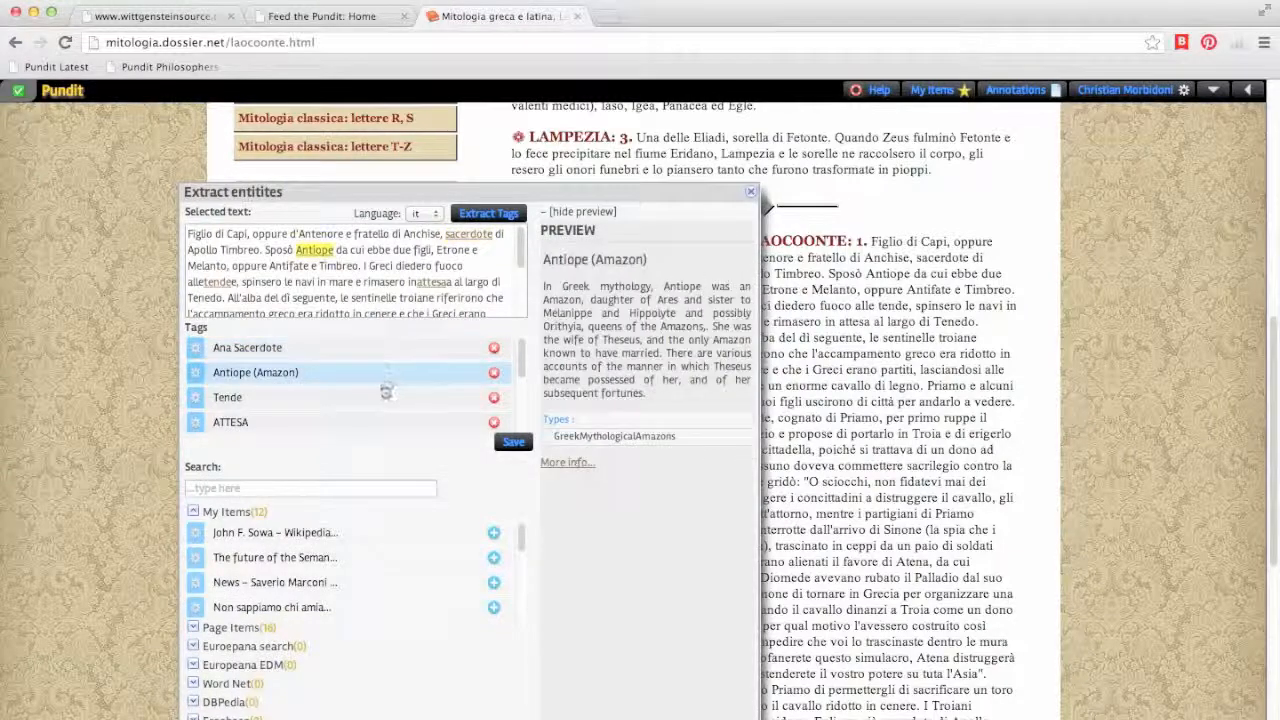
mouse_move(385, 397)
scroll(380, 397, down, 1)
scroll(380, 397, down, 1)
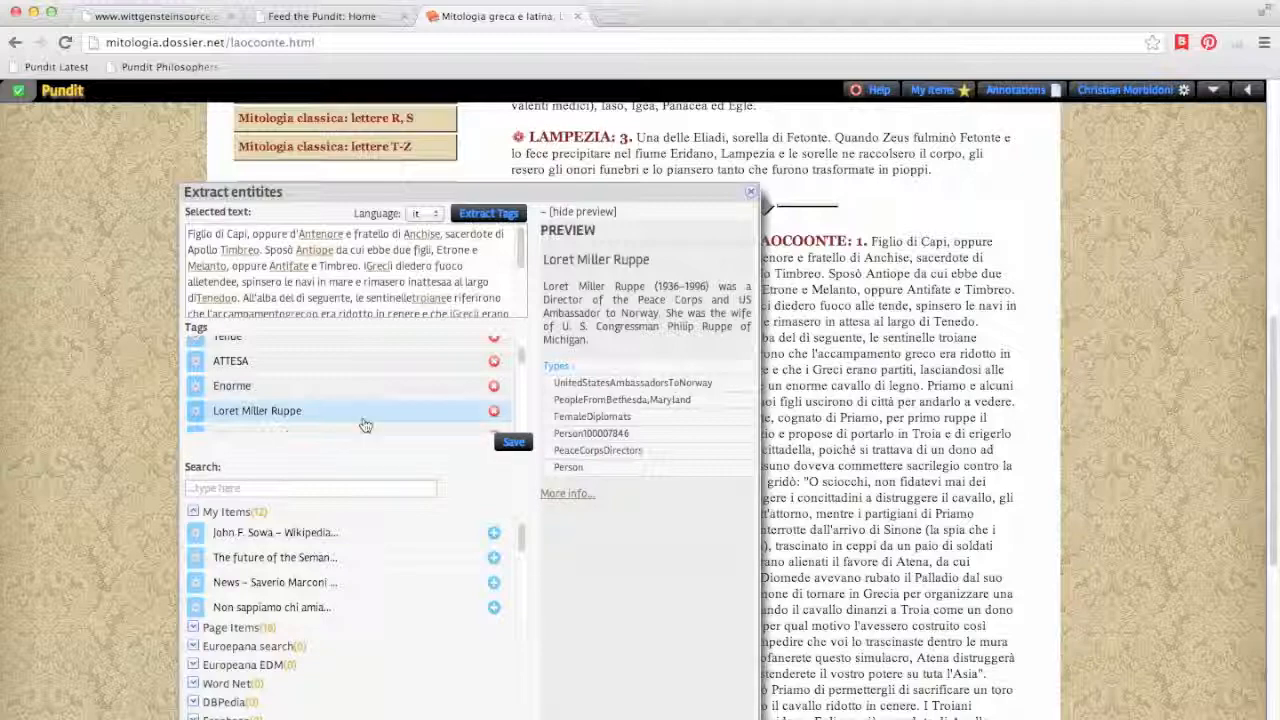
scroll(365, 426, down, 6)
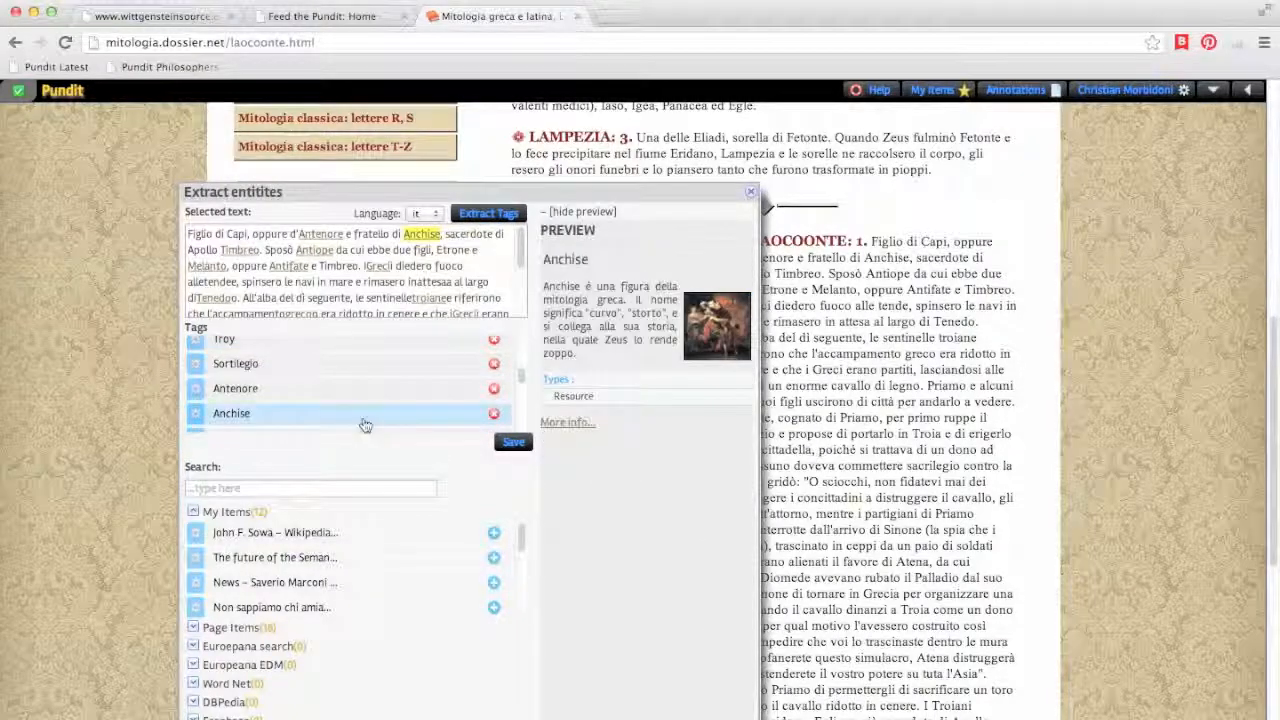
click(515, 444)
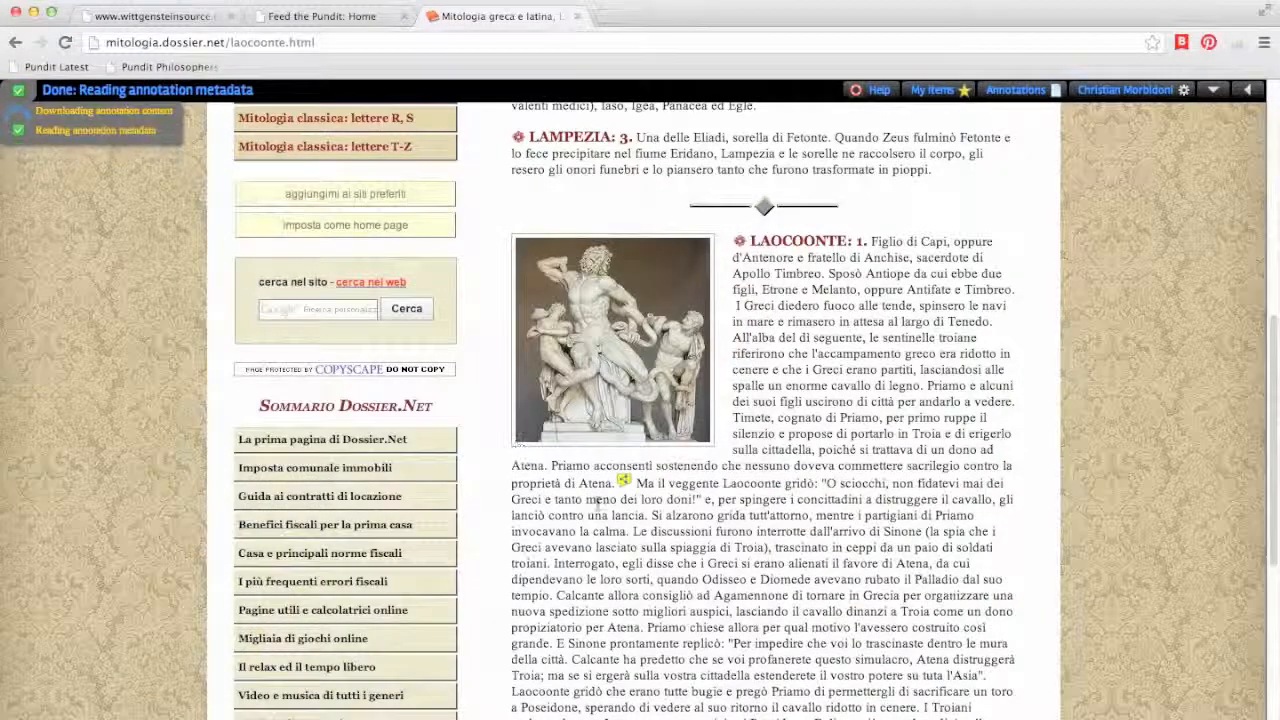
click(623, 481)
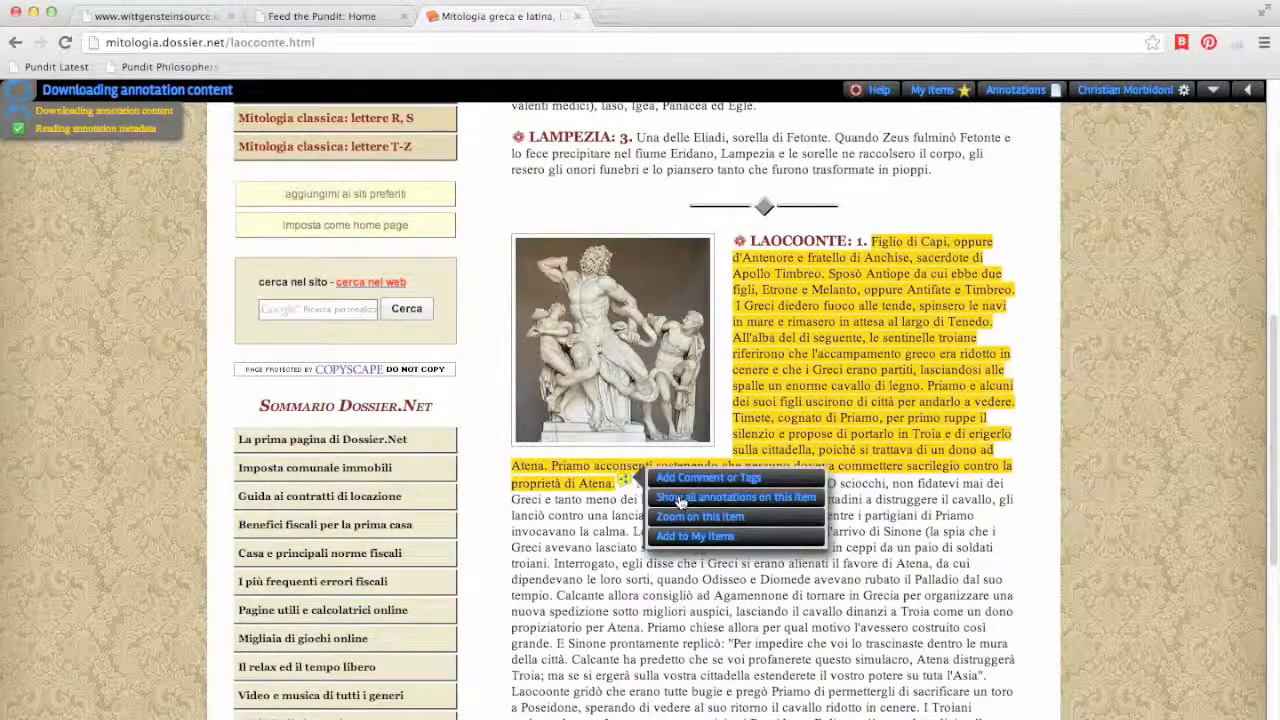
click(680, 498)
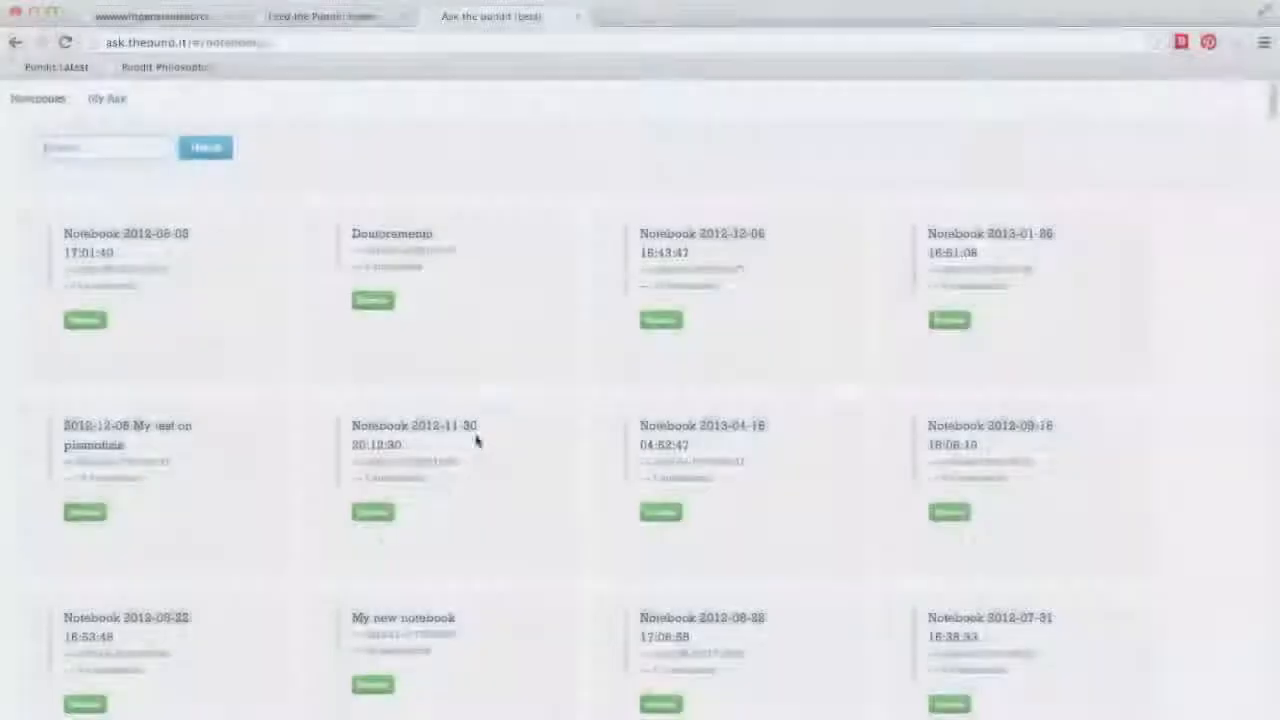
Search the Ask the pundit notebooks for "Network science" and browse the Network Science Notebook.
scroll(505, 229, down, 5)
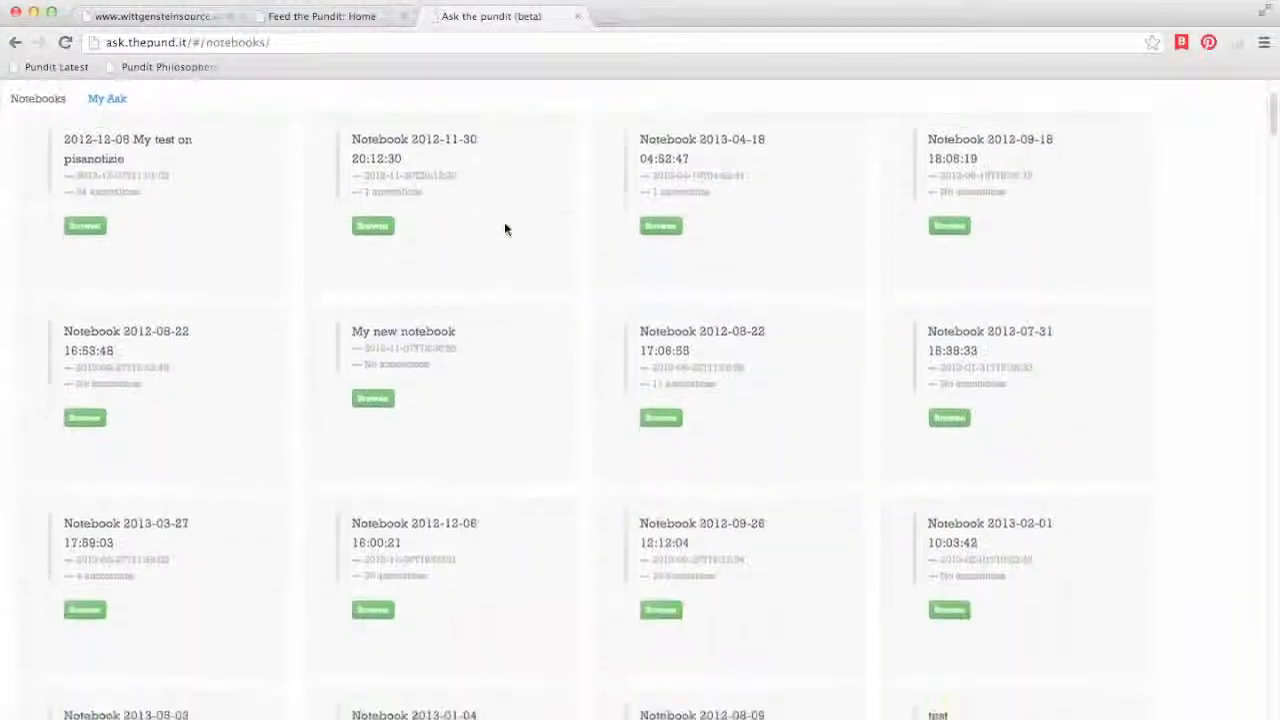
scroll(506, 229, down, 2)
scroll(506, 229, up, 10)
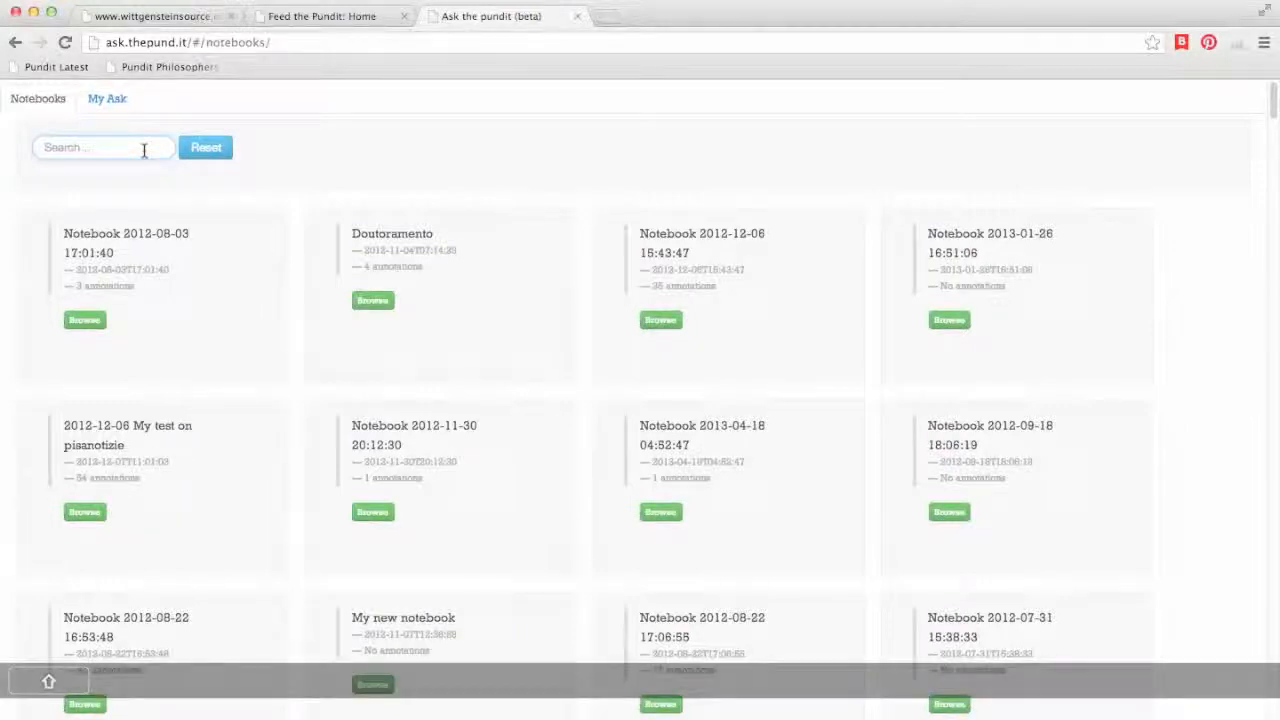
text(science)
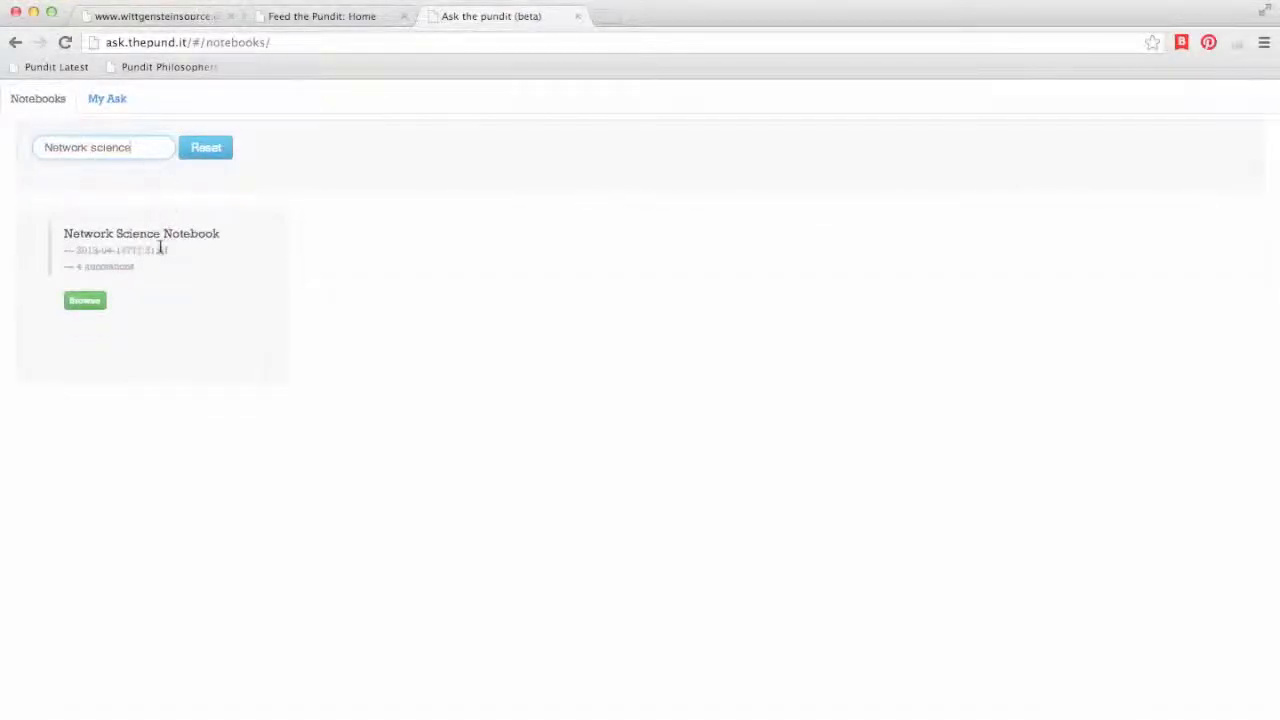
click(85, 302)
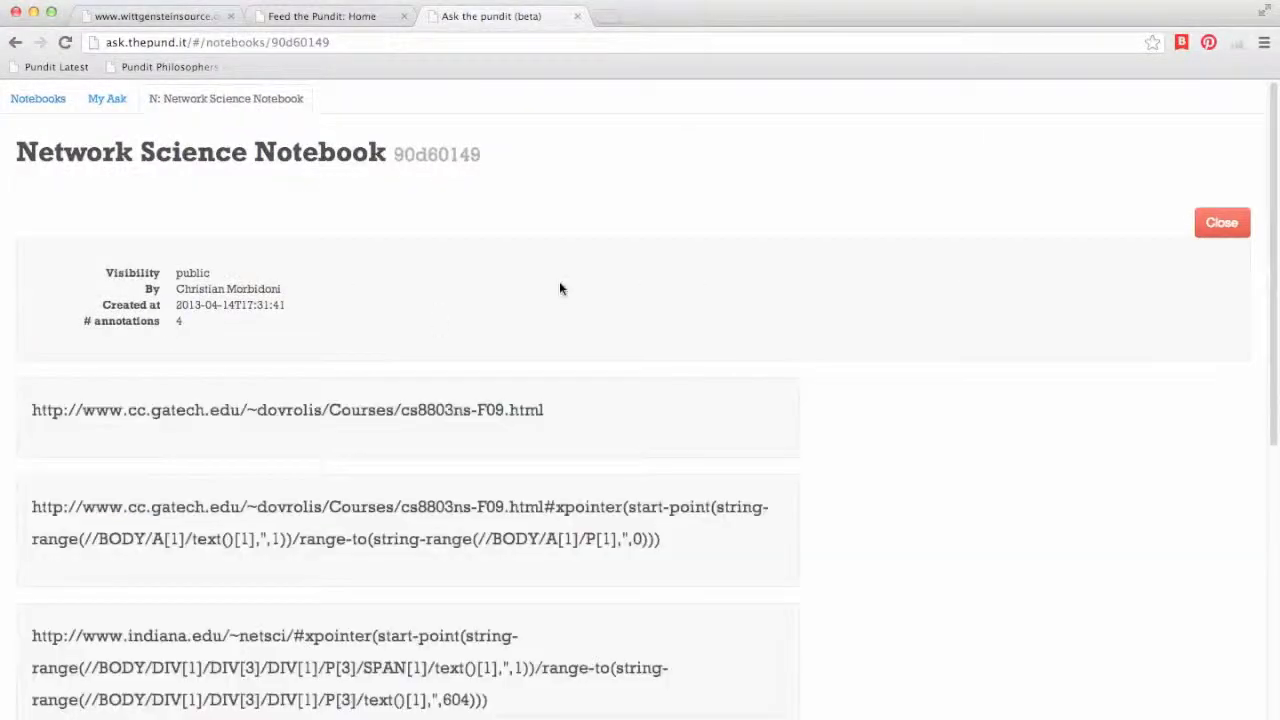
Expand the CS 8803-NetSci Fall 2009 entry, view its "has depiction" and "is related to" items, and collapse the entry.
scroll(560, 287, down, 3)
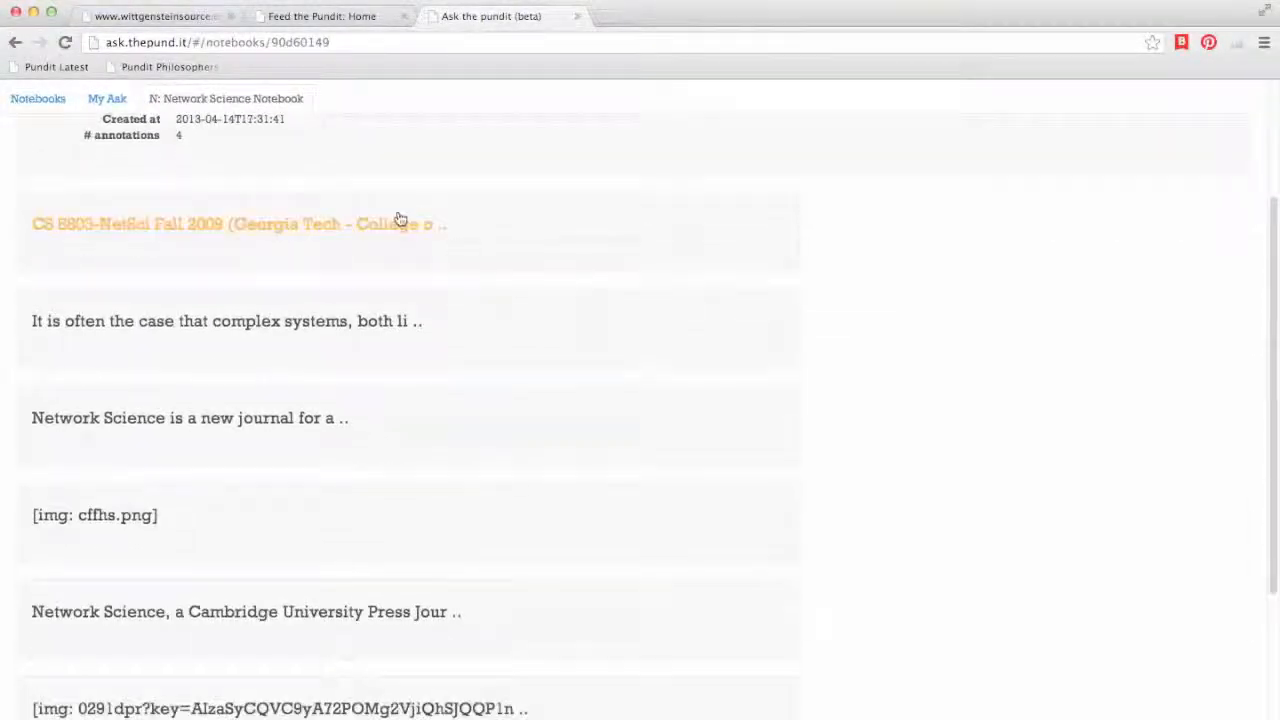
click(400, 221)
click(105, 399)
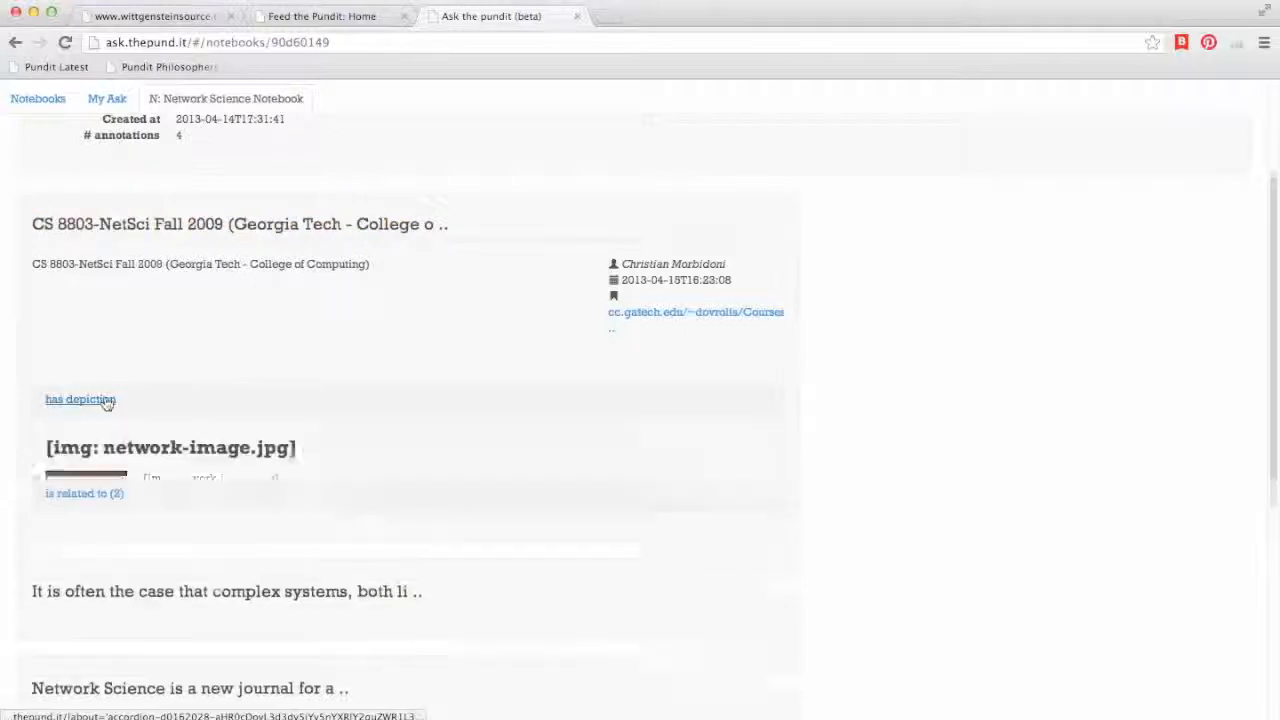
click(88, 553)
scroll(415, 469, down, 1)
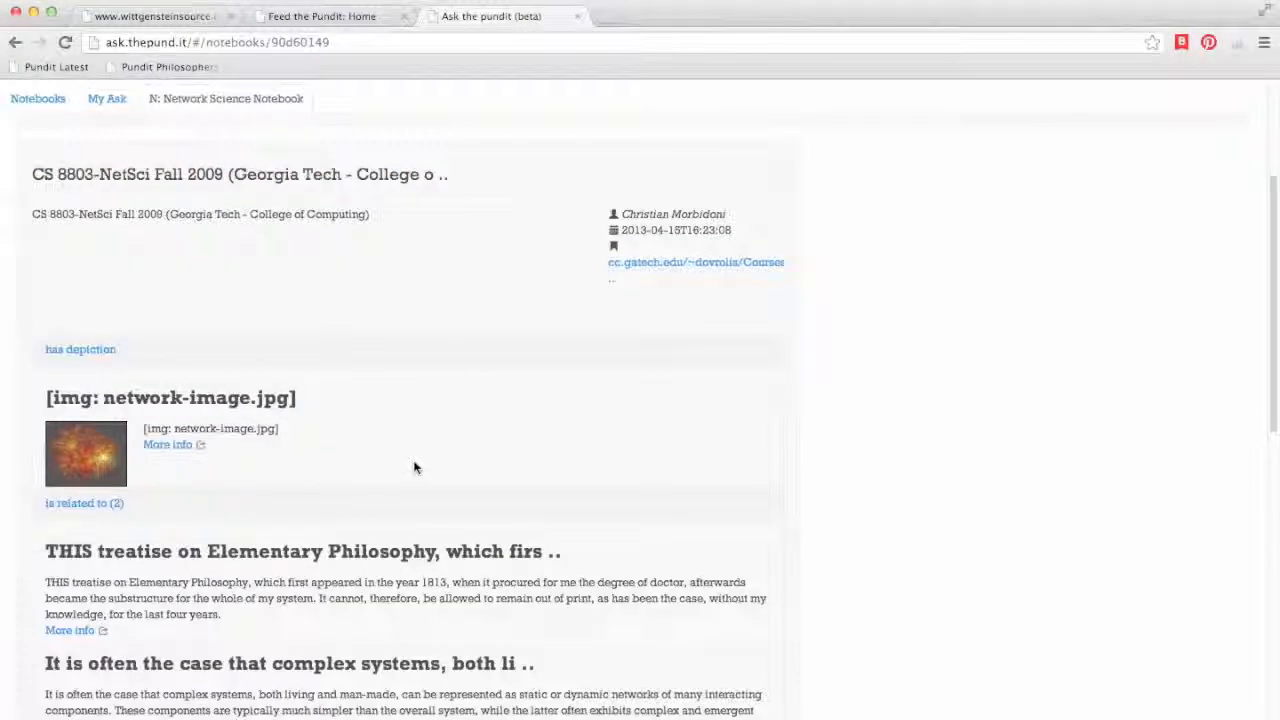
click(381, 166)
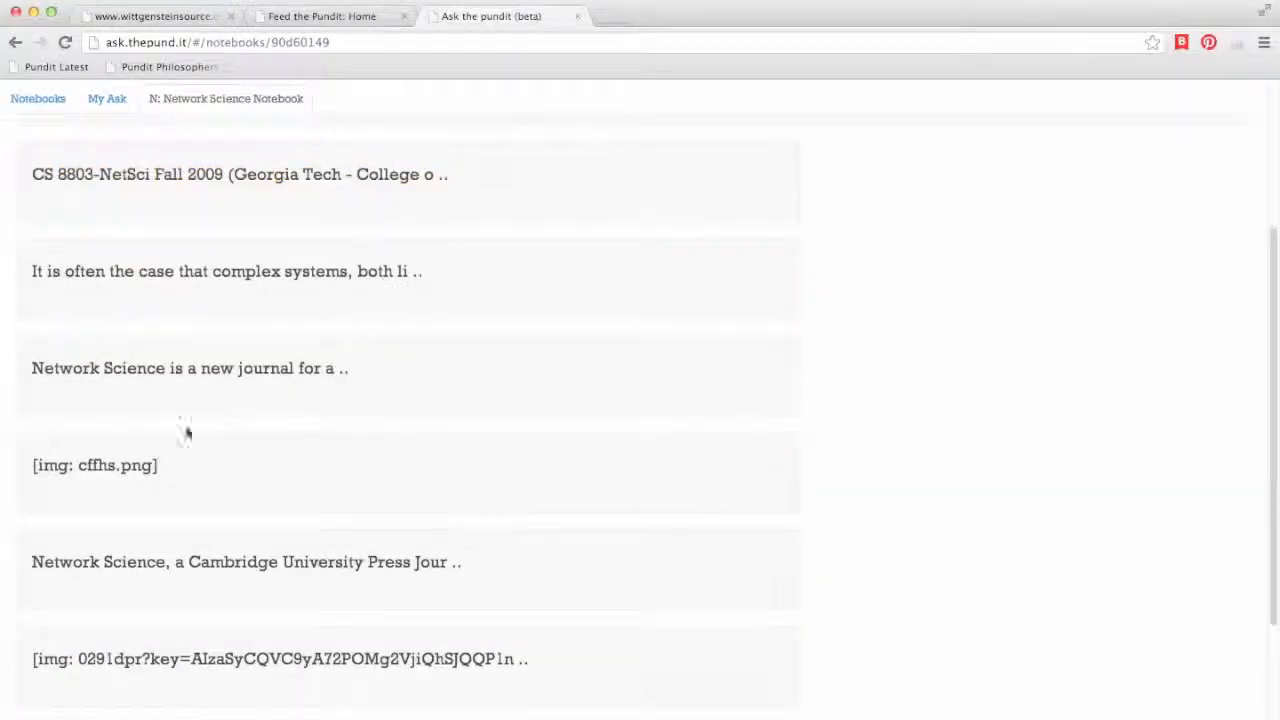
Expand the cffhs.png image entry with its "is similar to" relation and open its indiana.edu source page.
click(134, 463)
scroll(449, 449, down, 2)
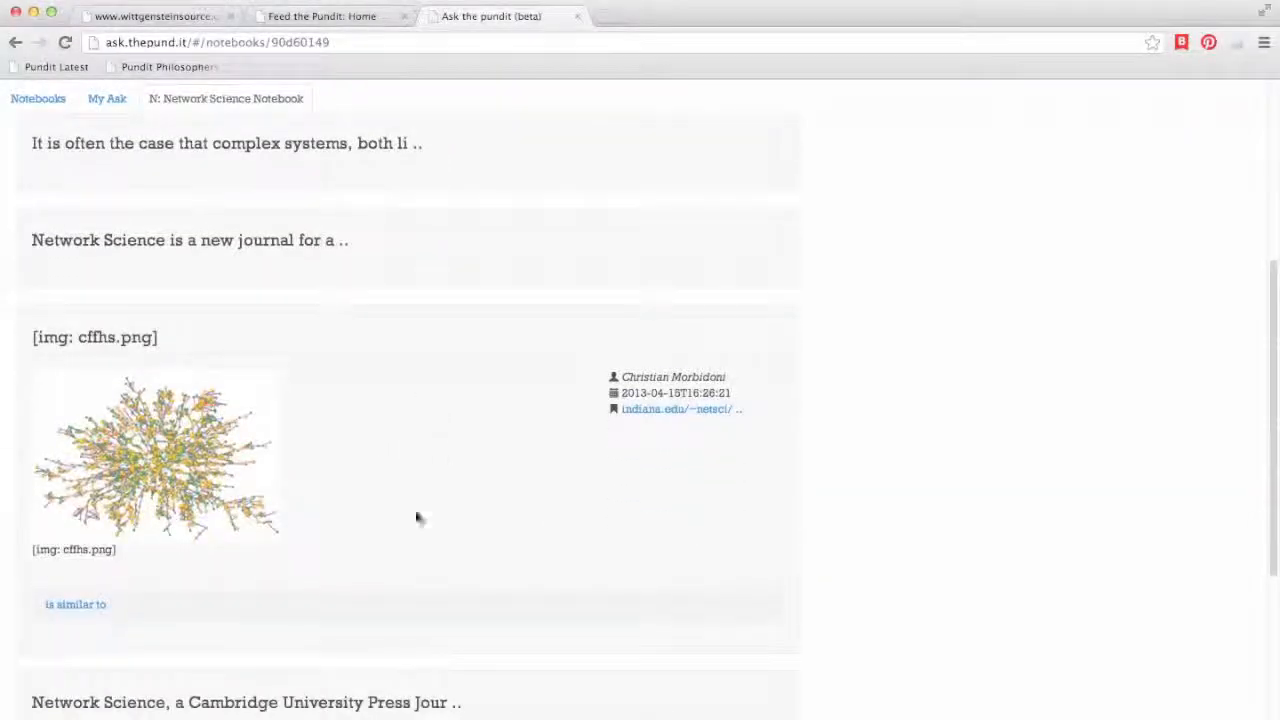
click(86, 612)
scroll(403, 514, down, 3)
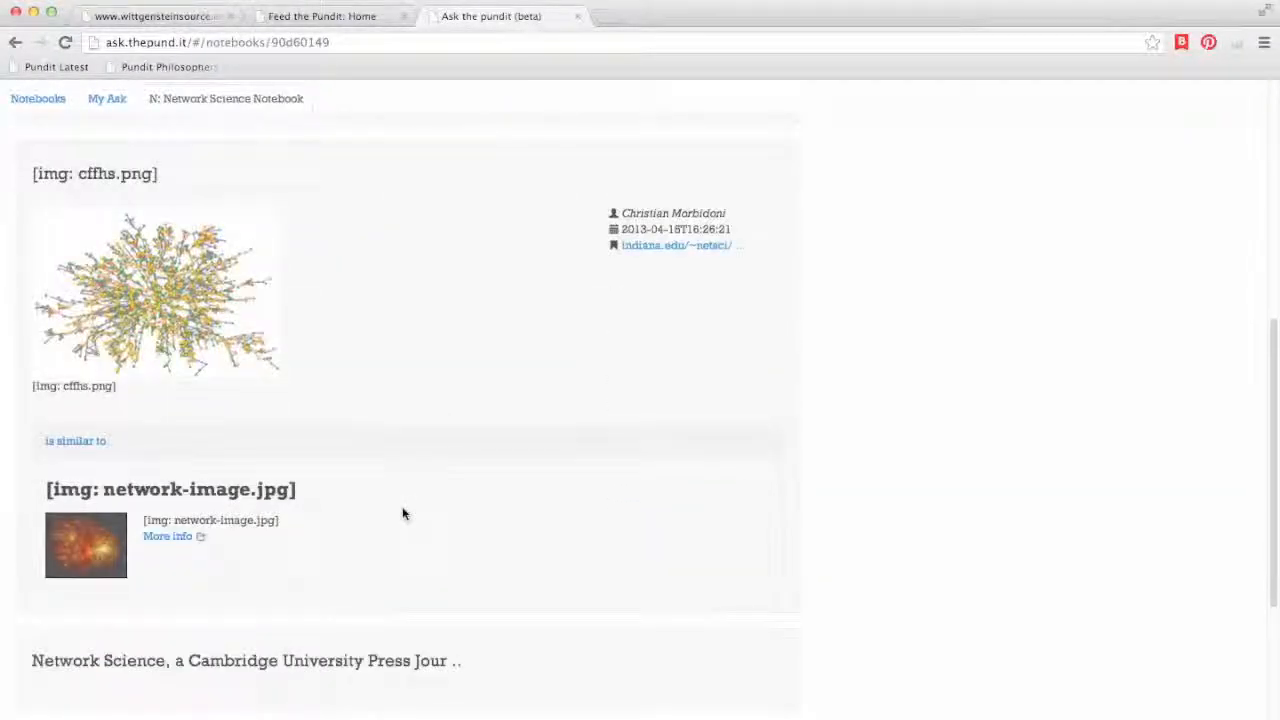
click(650, 248)
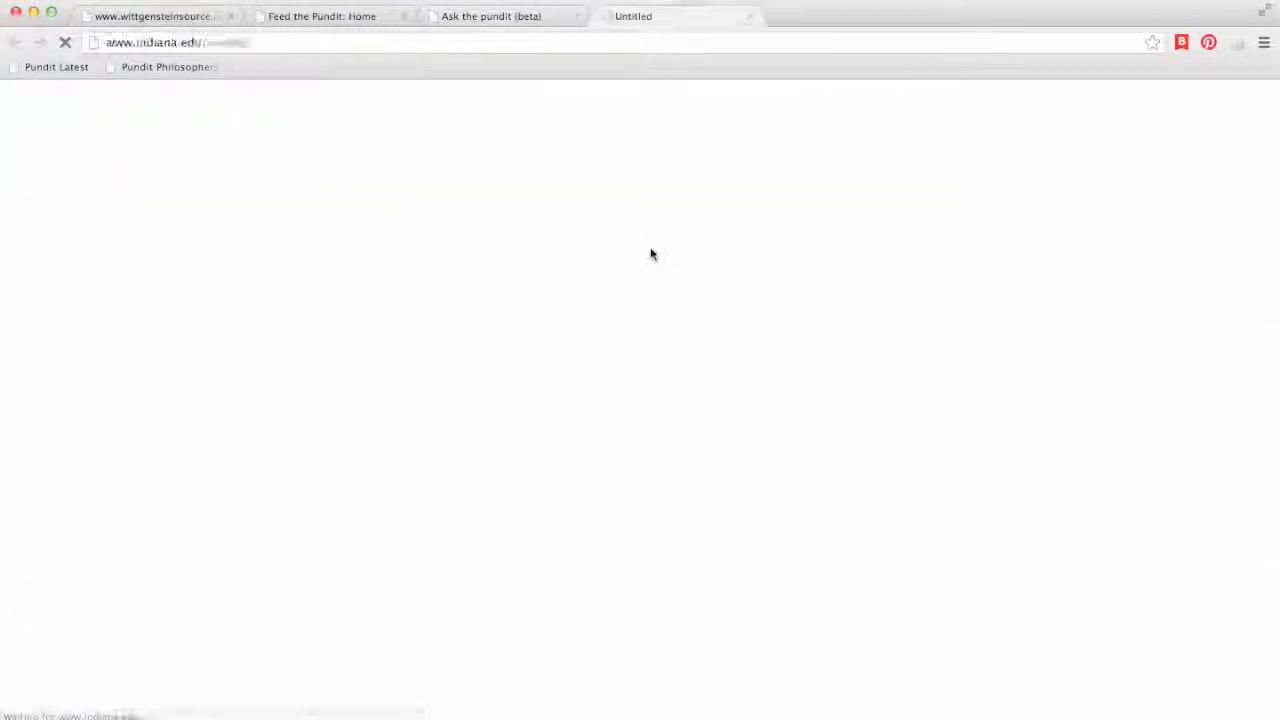
Load Pundit on the Network Science page, show all annotations on the network image, and select the related journal text fragment.
click(66, 70)
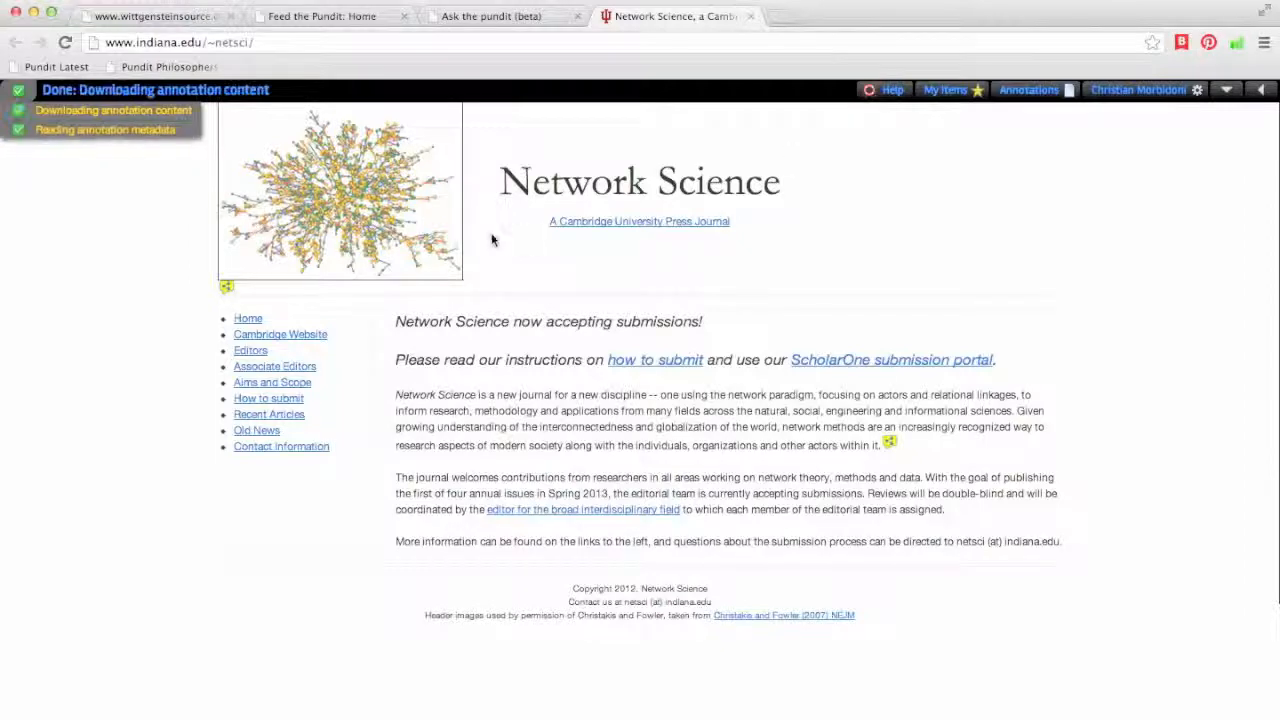
click(226, 286)
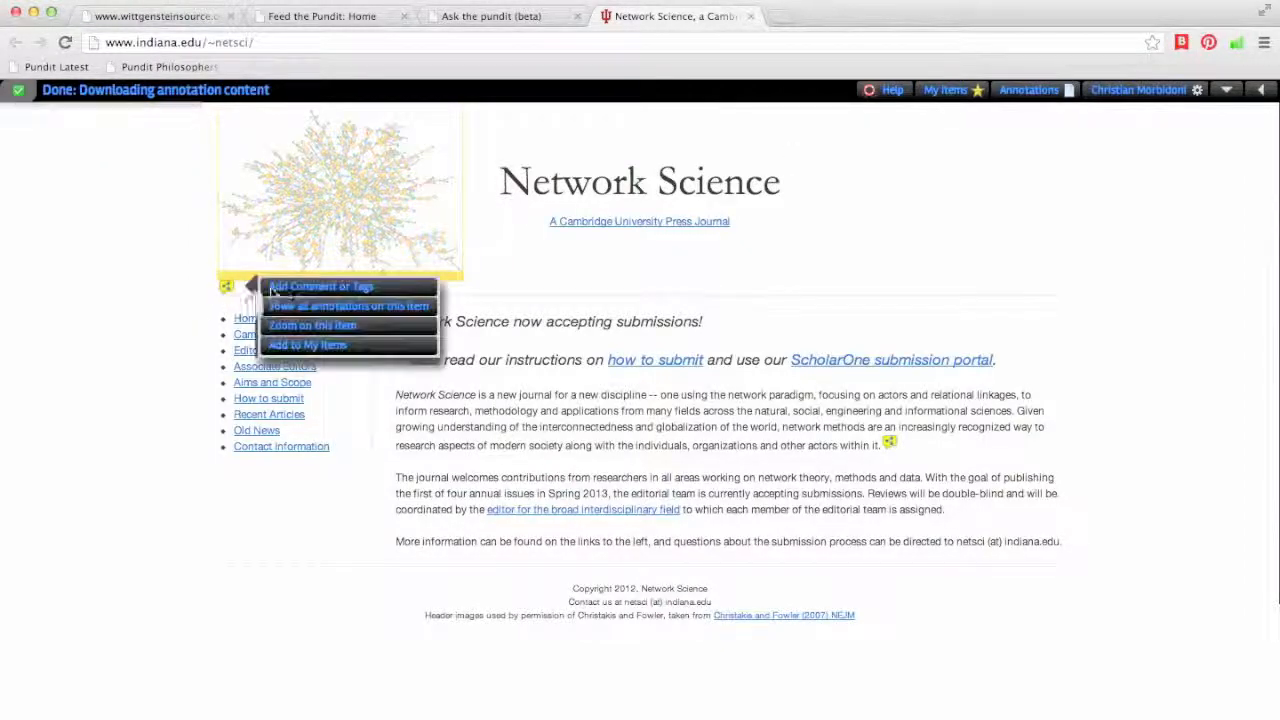
click(318, 306)
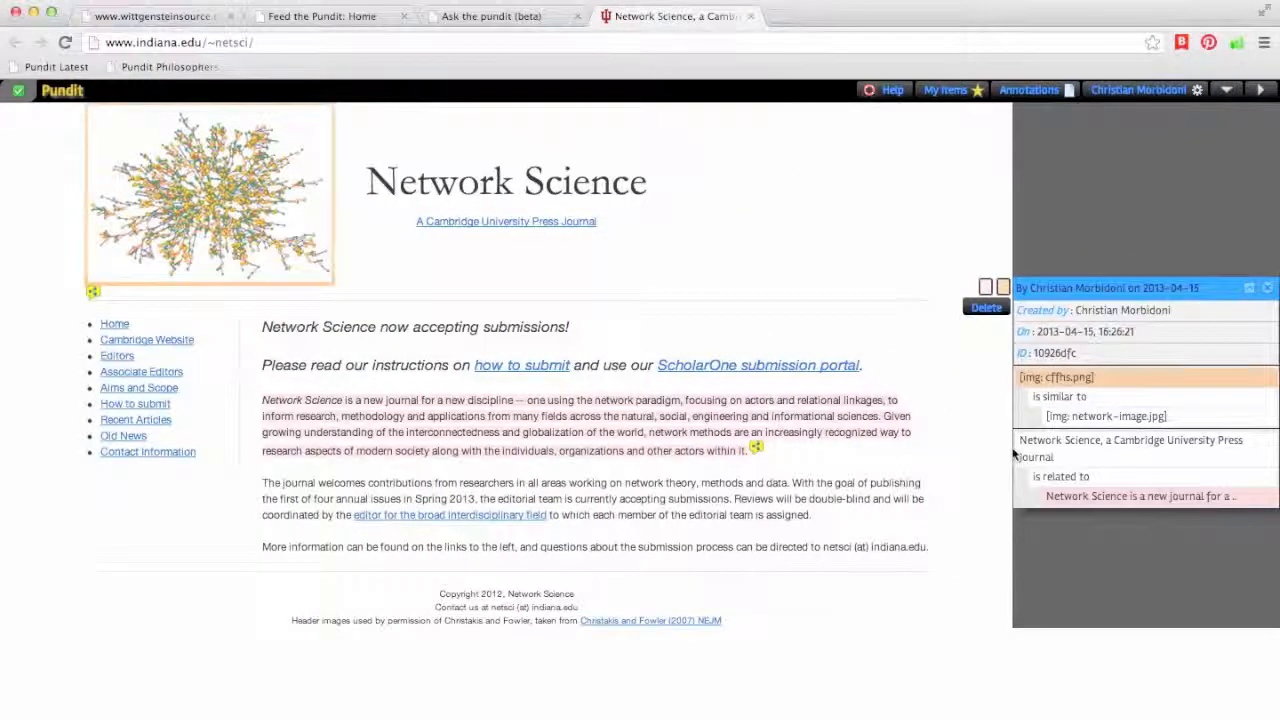
click(1063, 498)
click(1063, 498)
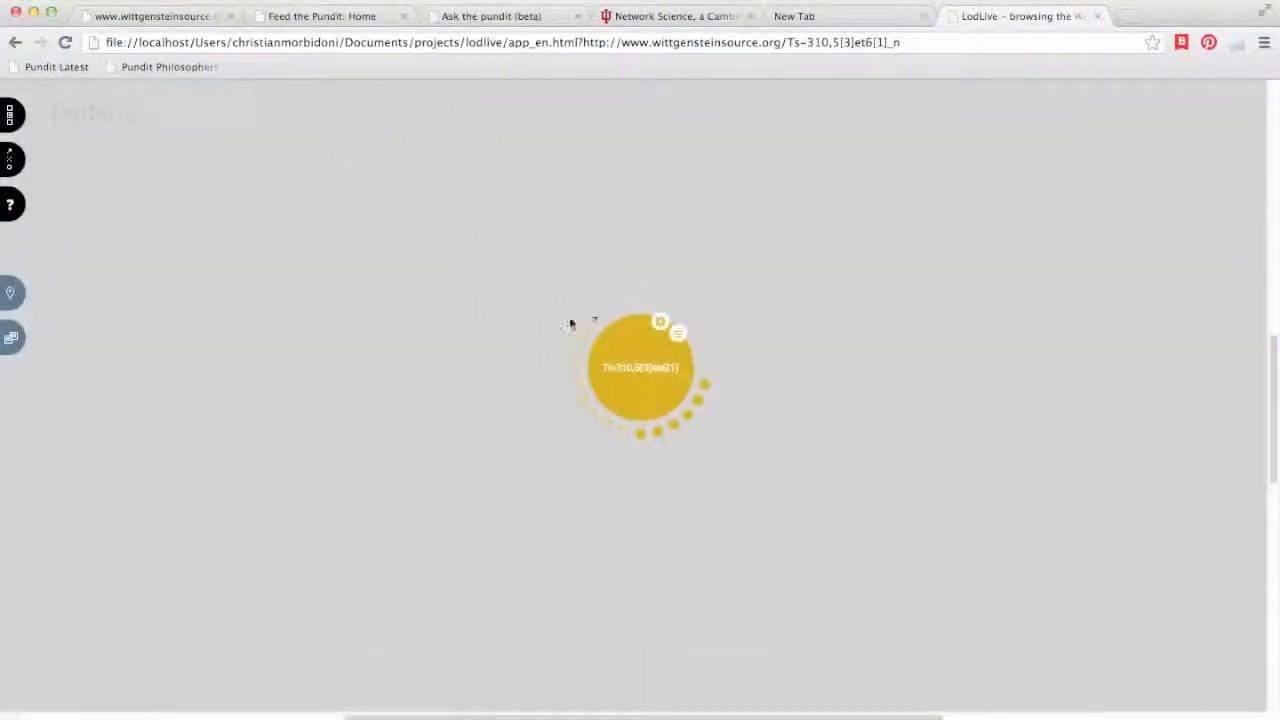
In LodLive, inspect the Ts-310,5[3]et6[1] node, expand its hasAuthor relation, move the author node upward, and try out the hasOtherVersion relation.
click(677, 341)
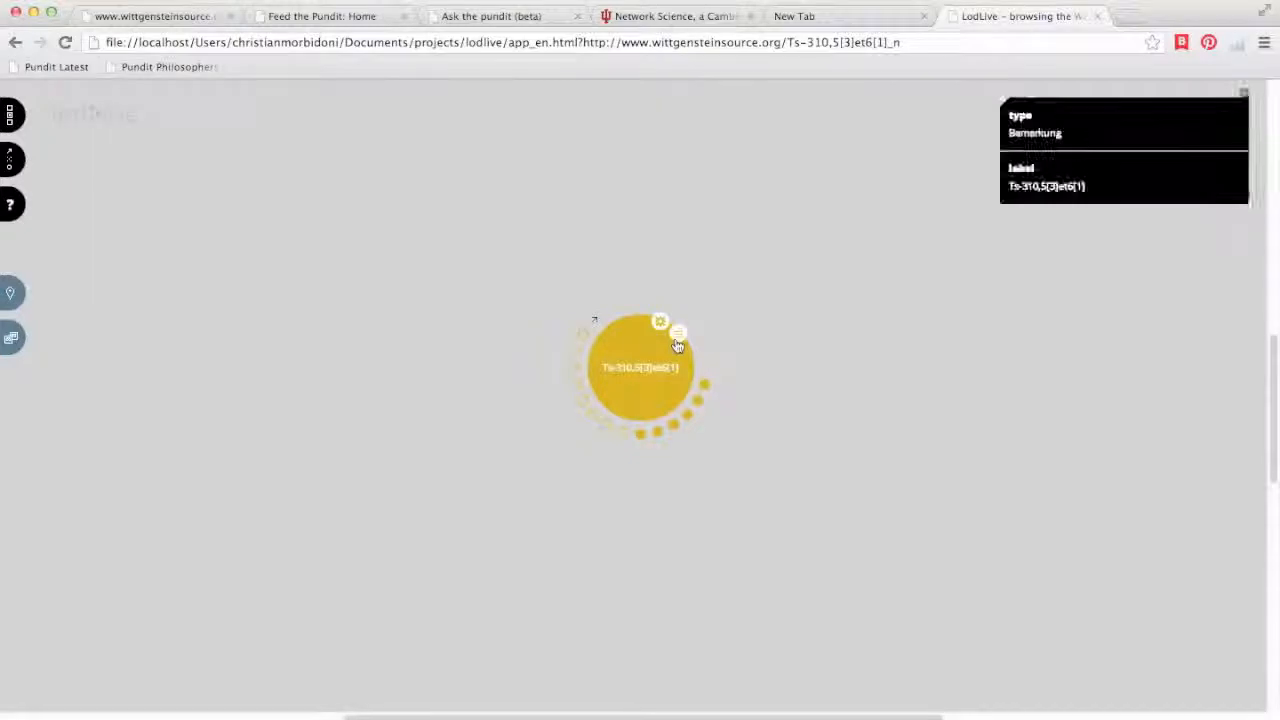
click(677, 341)
click(710, 394)
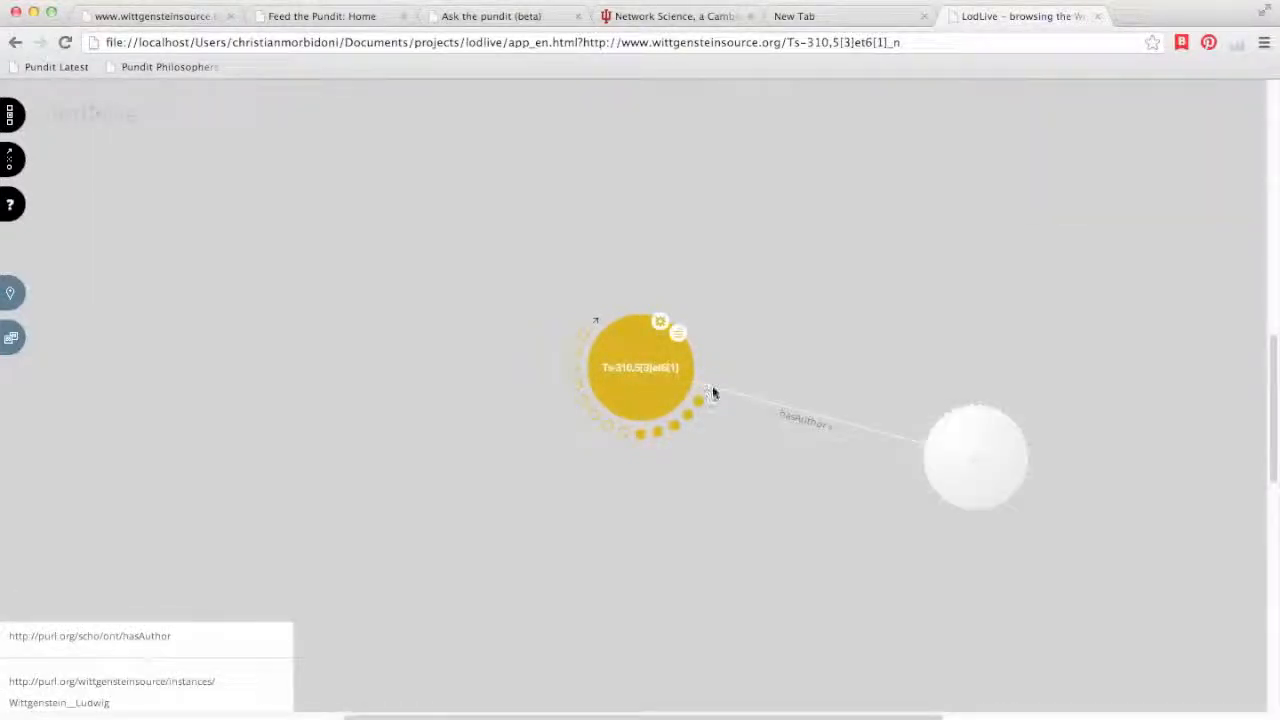
drag(951, 431, 968, 250)
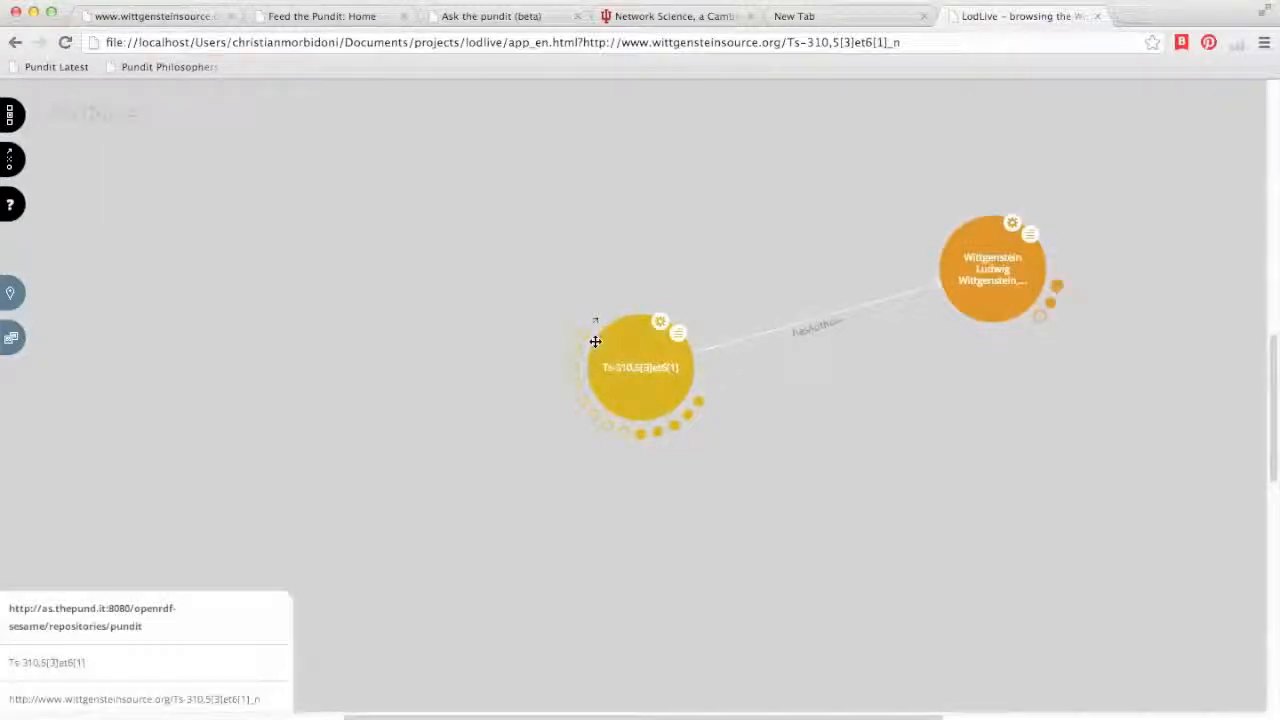
click(700, 407)
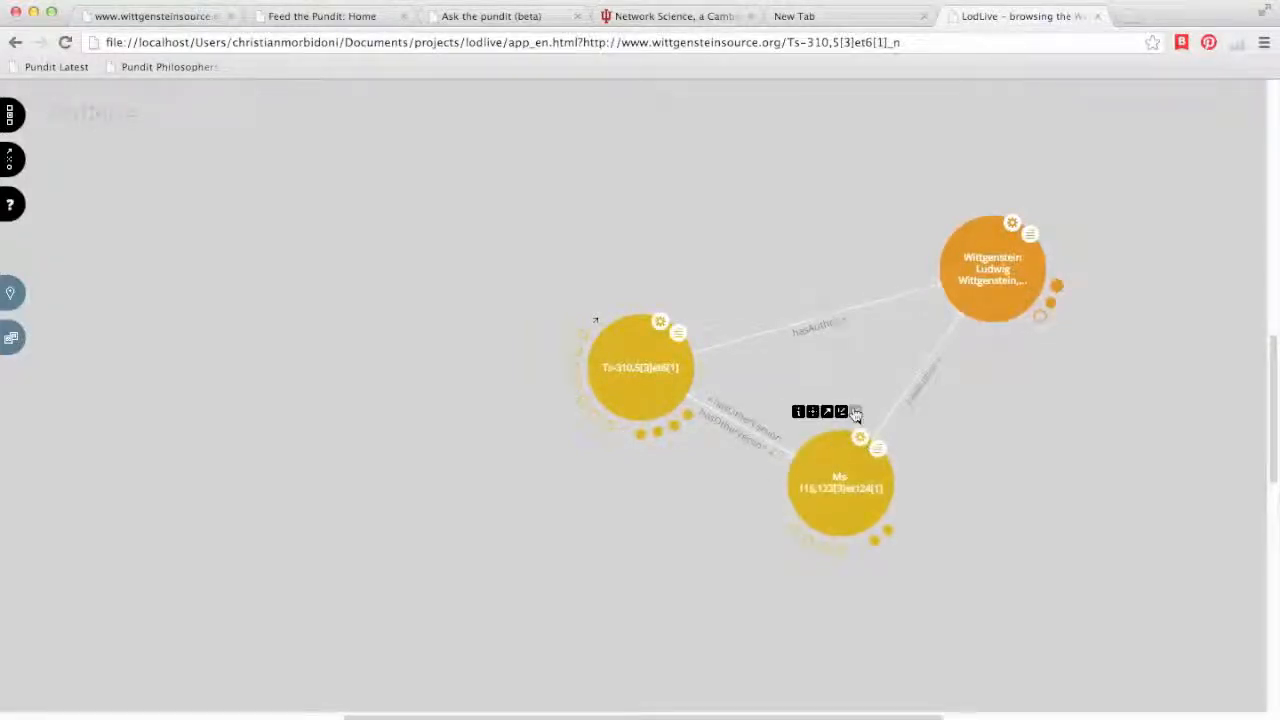
click(855, 413)
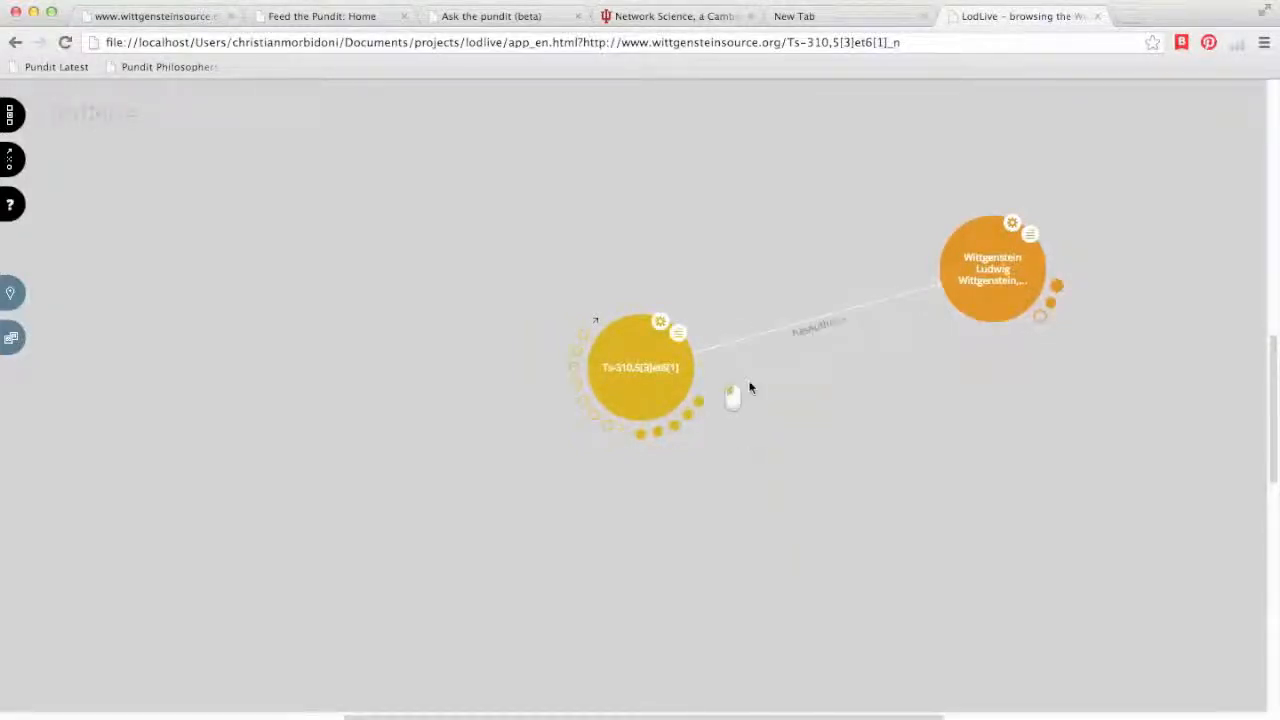
Expand the fragment that is part of Ts-310,5[3]et6[1] and its similarTo fragment, spreading the nodes apart.
click(576, 368)
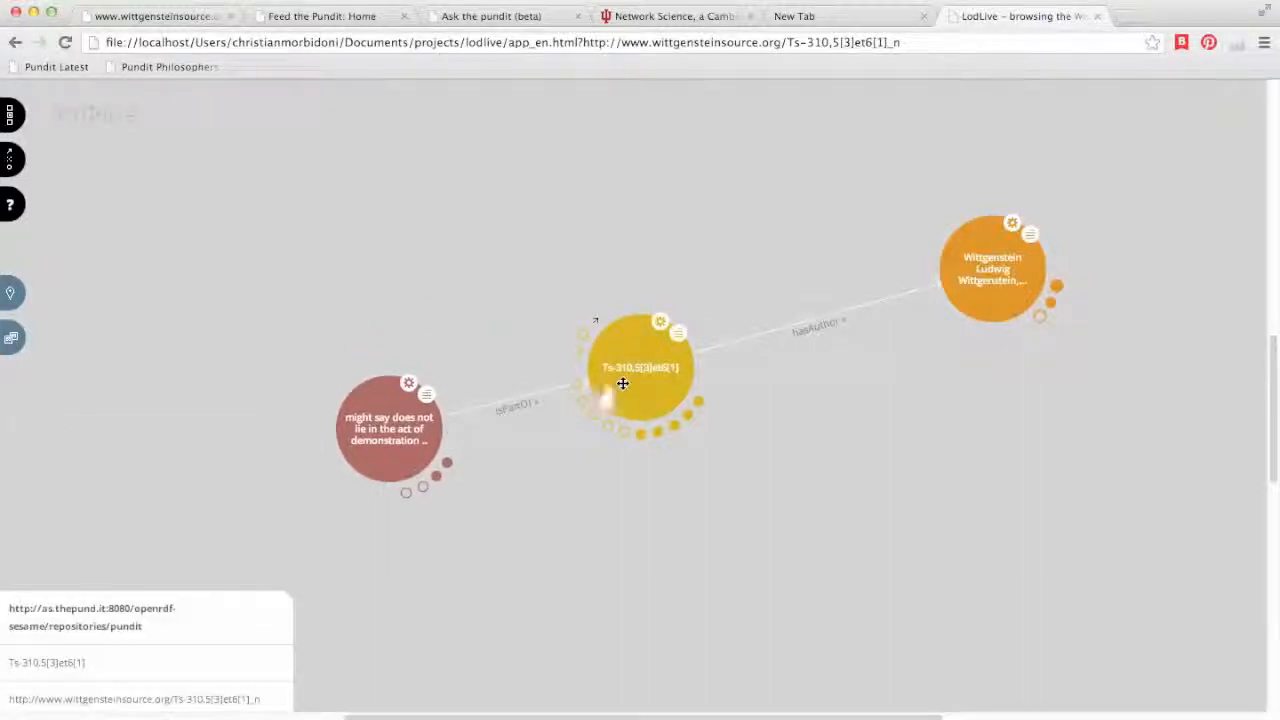
drag(620, 380, 545, 271)
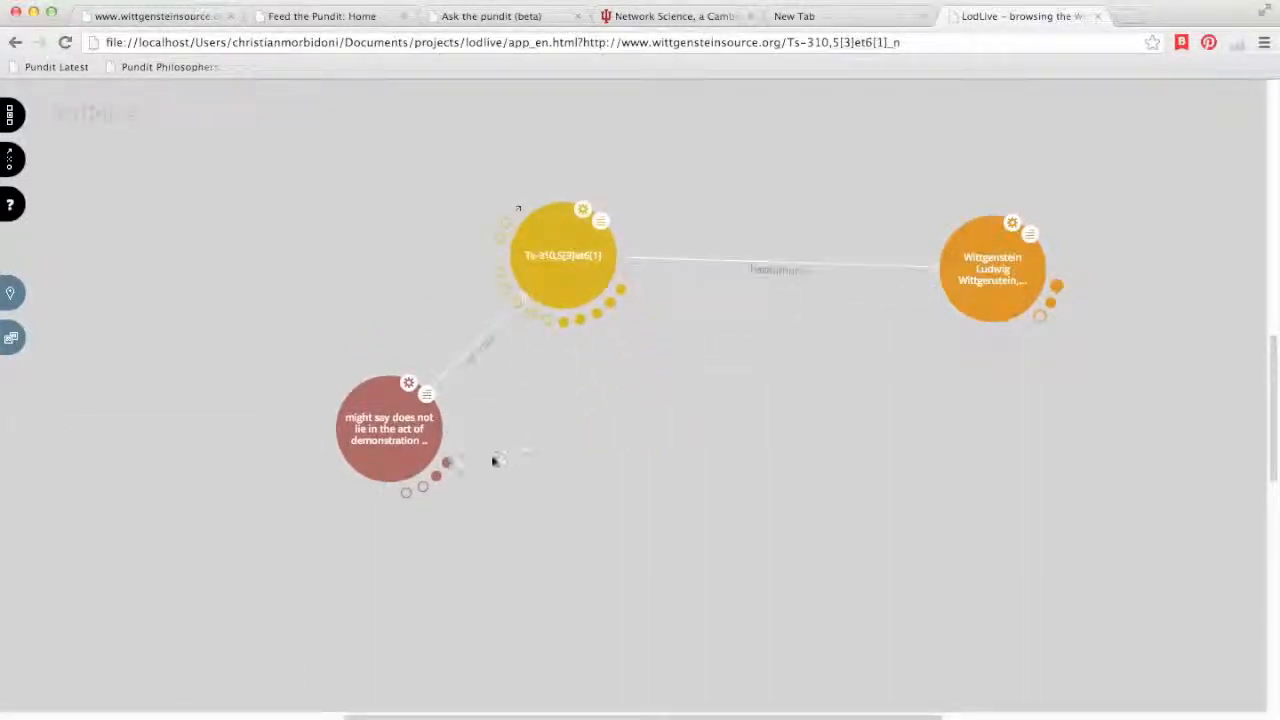
click(428, 490)
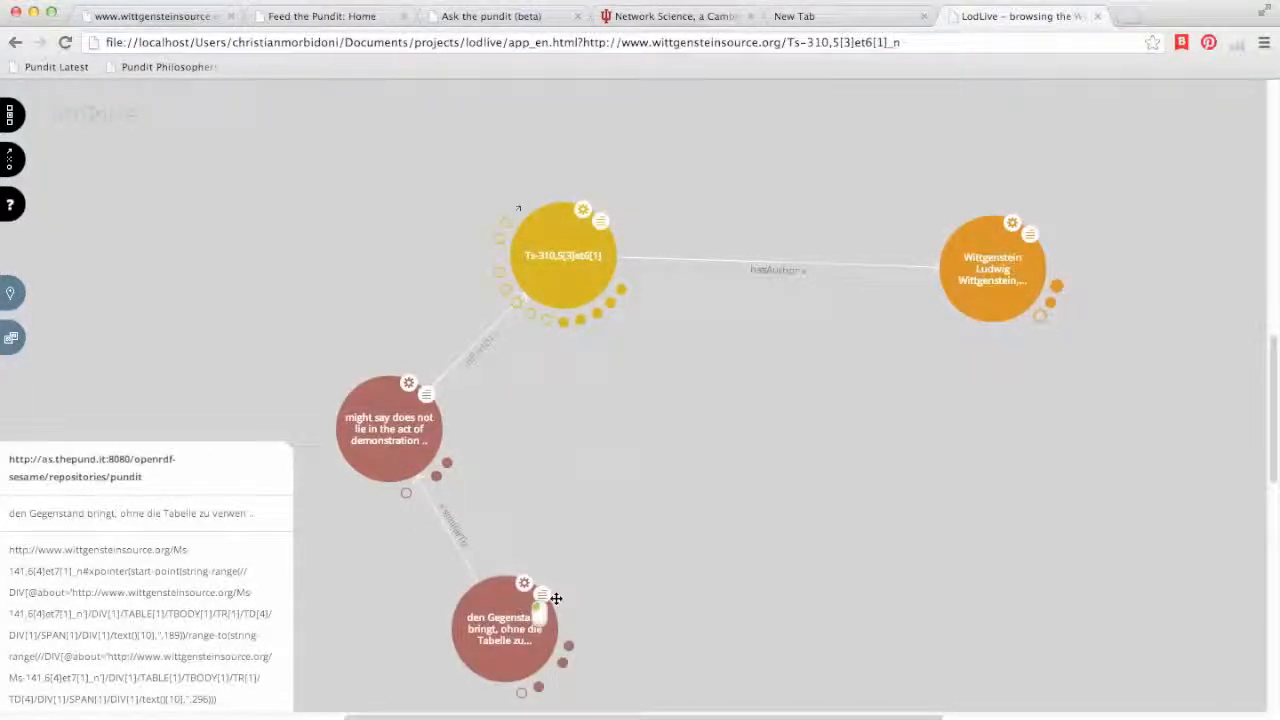
drag(556, 598, 777, 432)
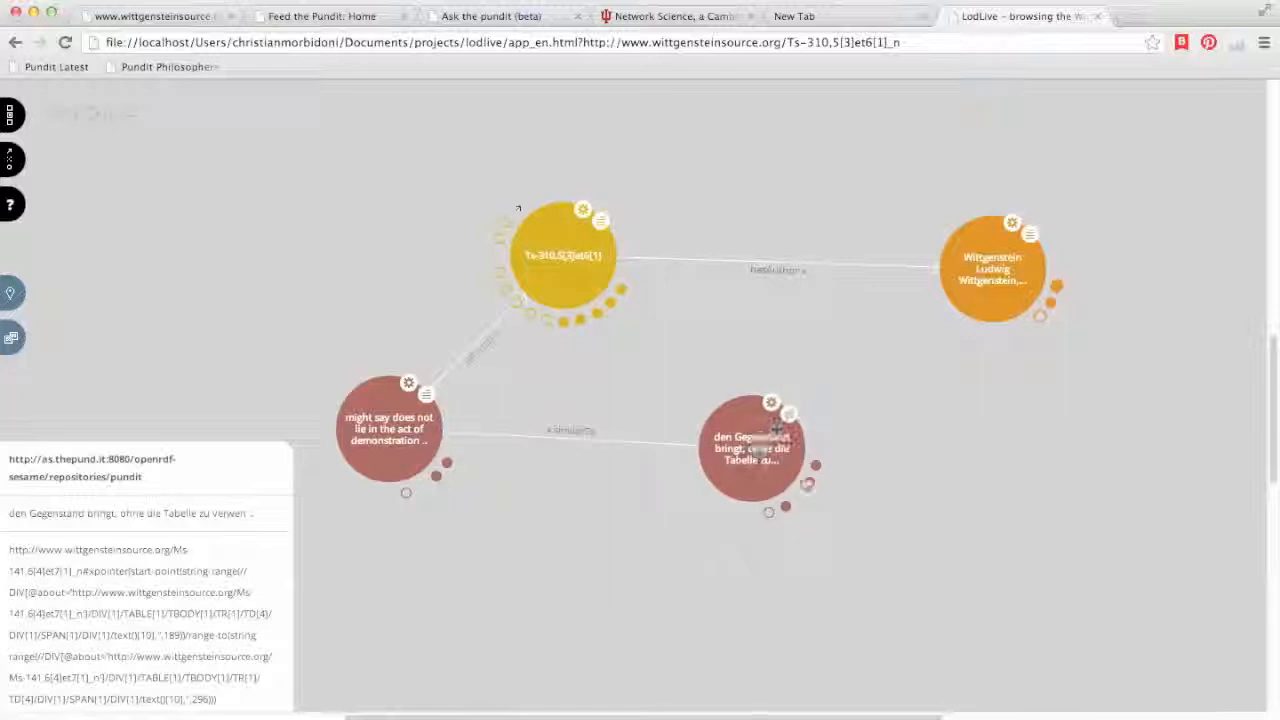
Expand the isPartOf and hasPageContext relations of the "den Gegenstand bringt" node, and open the page-context page with its annotations.
click(820, 467)
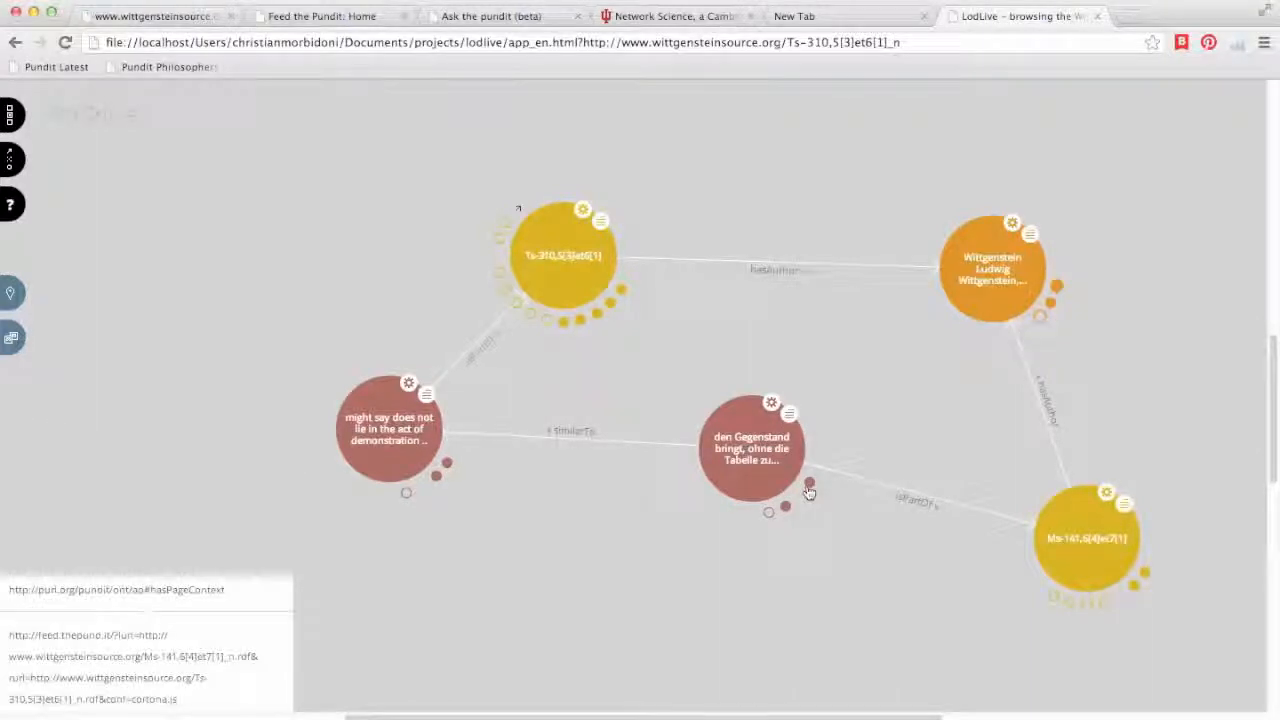
click(810, 485)
drag(914, 571, 579, 611)
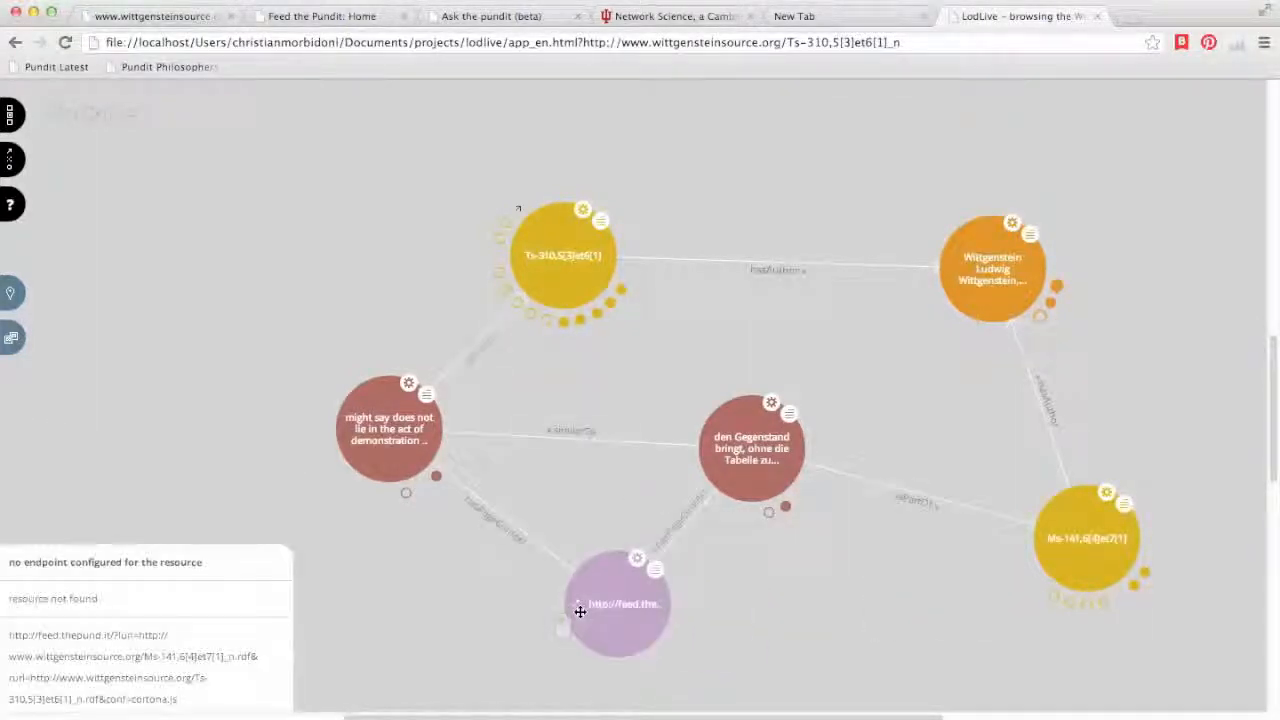
click(630, 606)
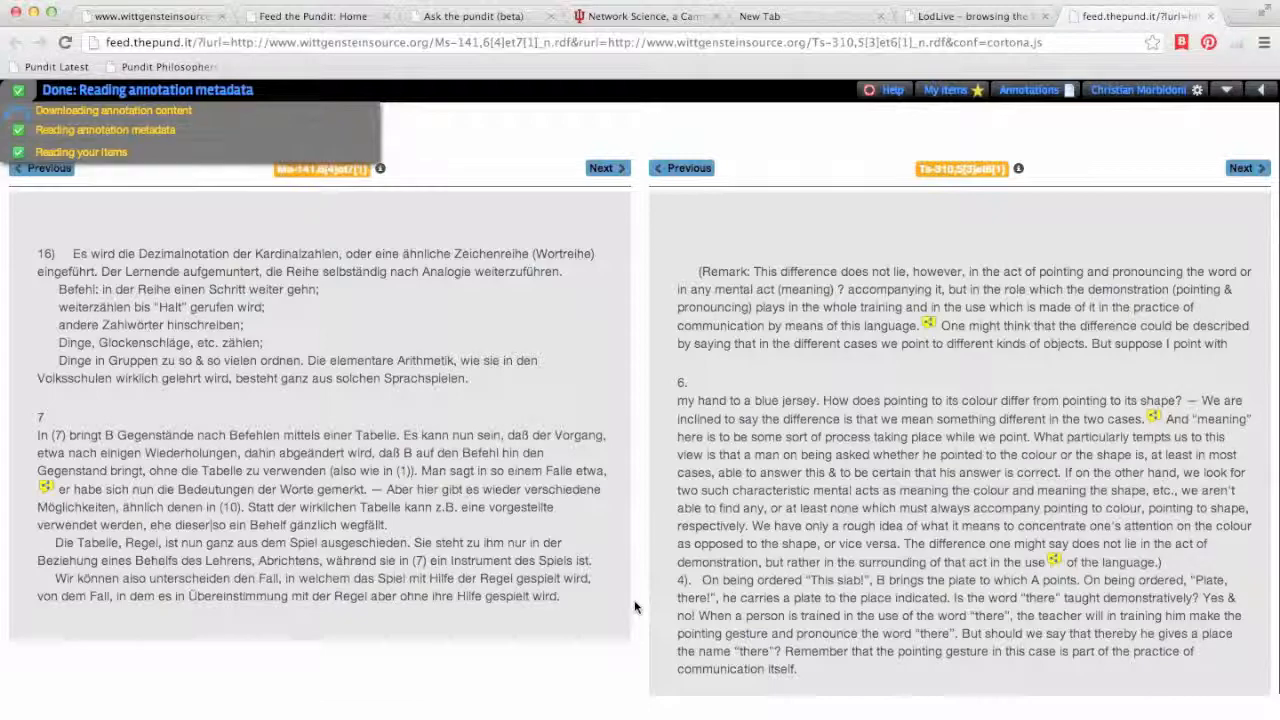
click(1035, 98)
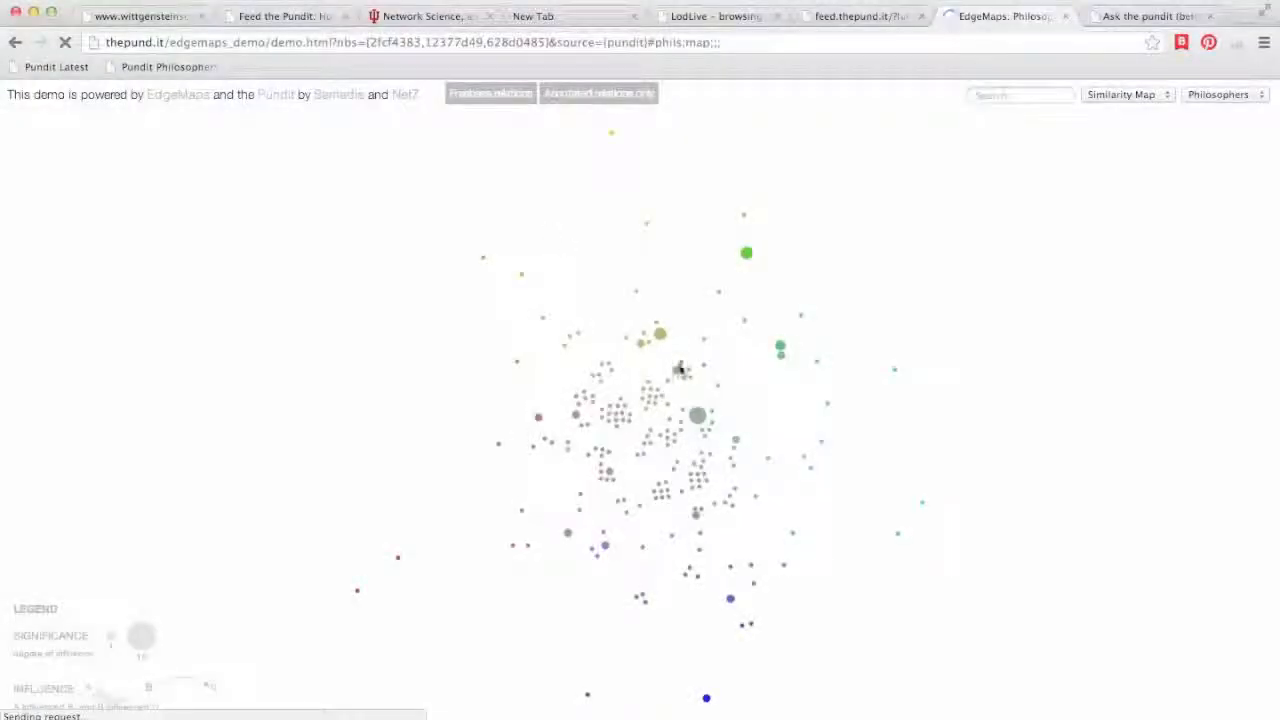
In EdgeMaps, examine Schopenhauer's influences and the Schiller evidence in the Similarity Map, and examine his influences in the Timeline view.
click(699, 417)
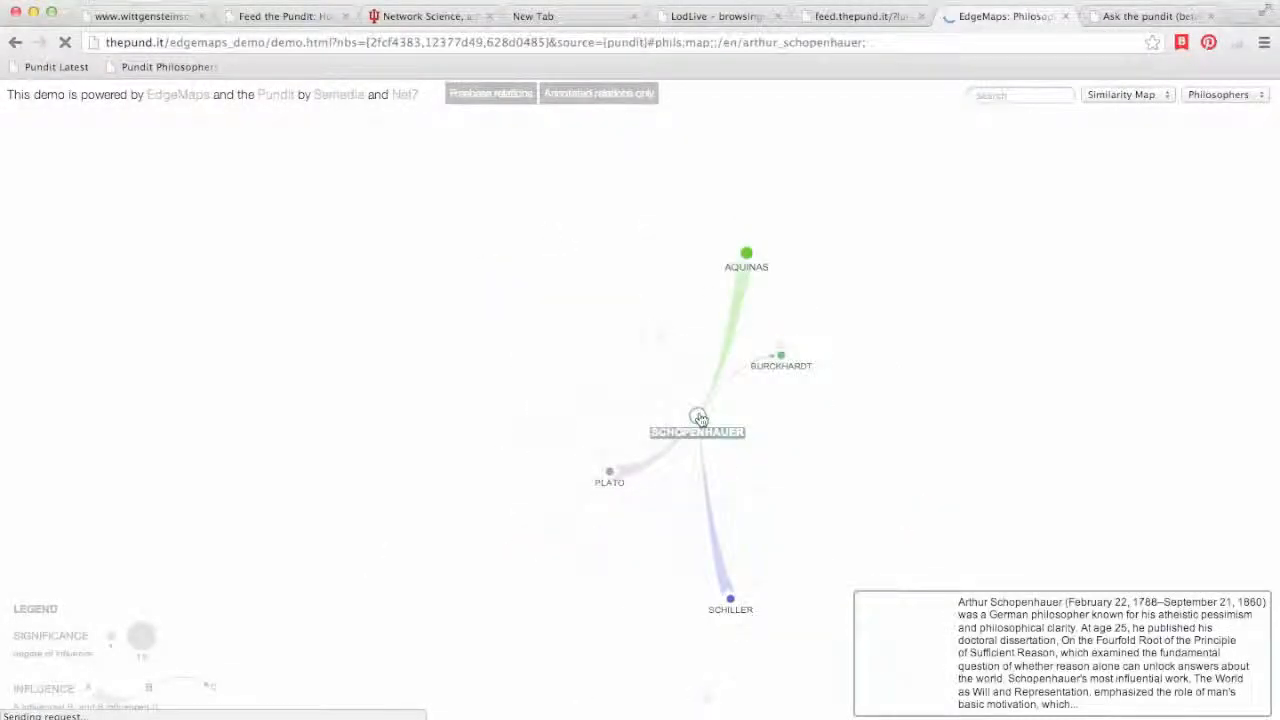
mouse_move(731, 600)
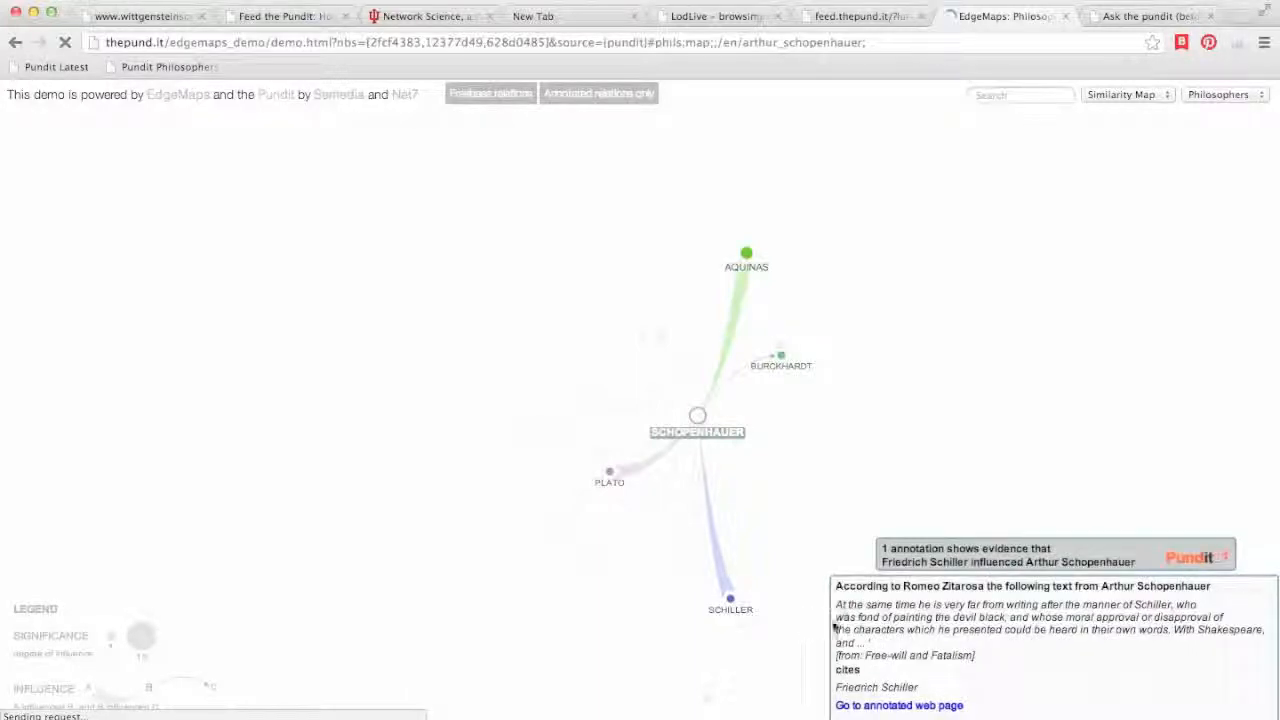
click(1165, 96)
click(1158, 108)
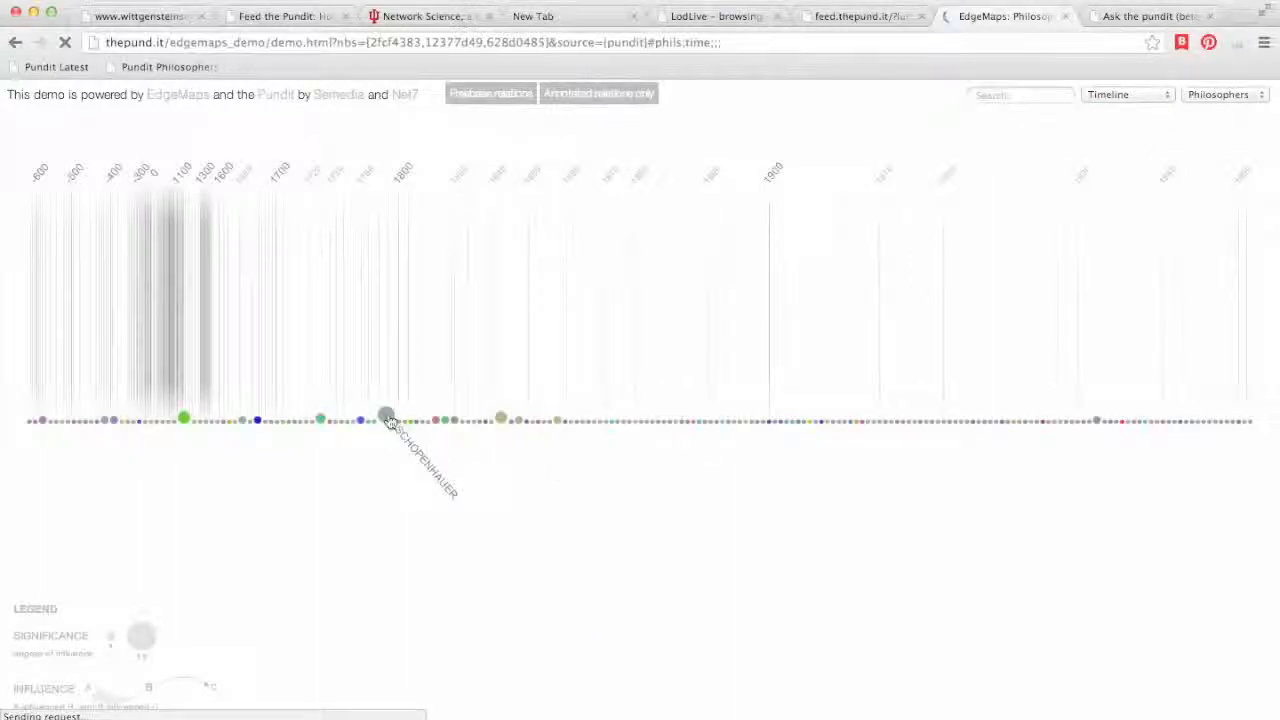
click(389, 420)
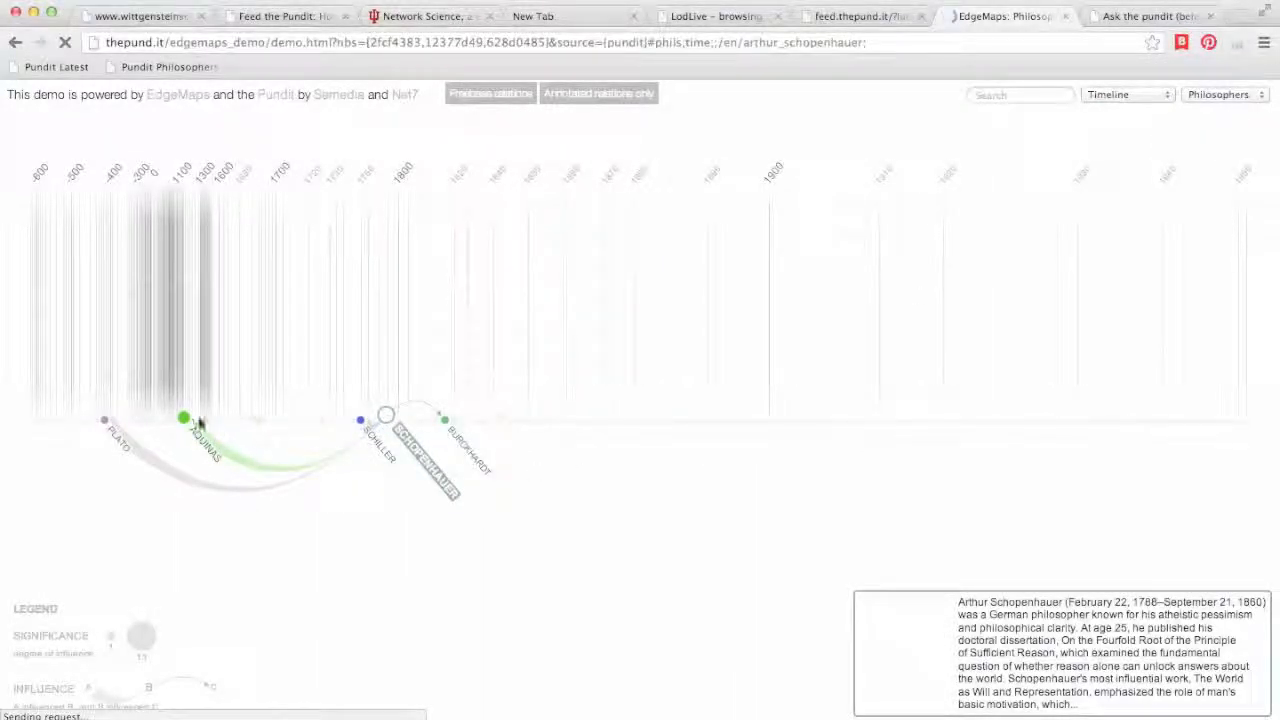
mouse_move(183, 421)
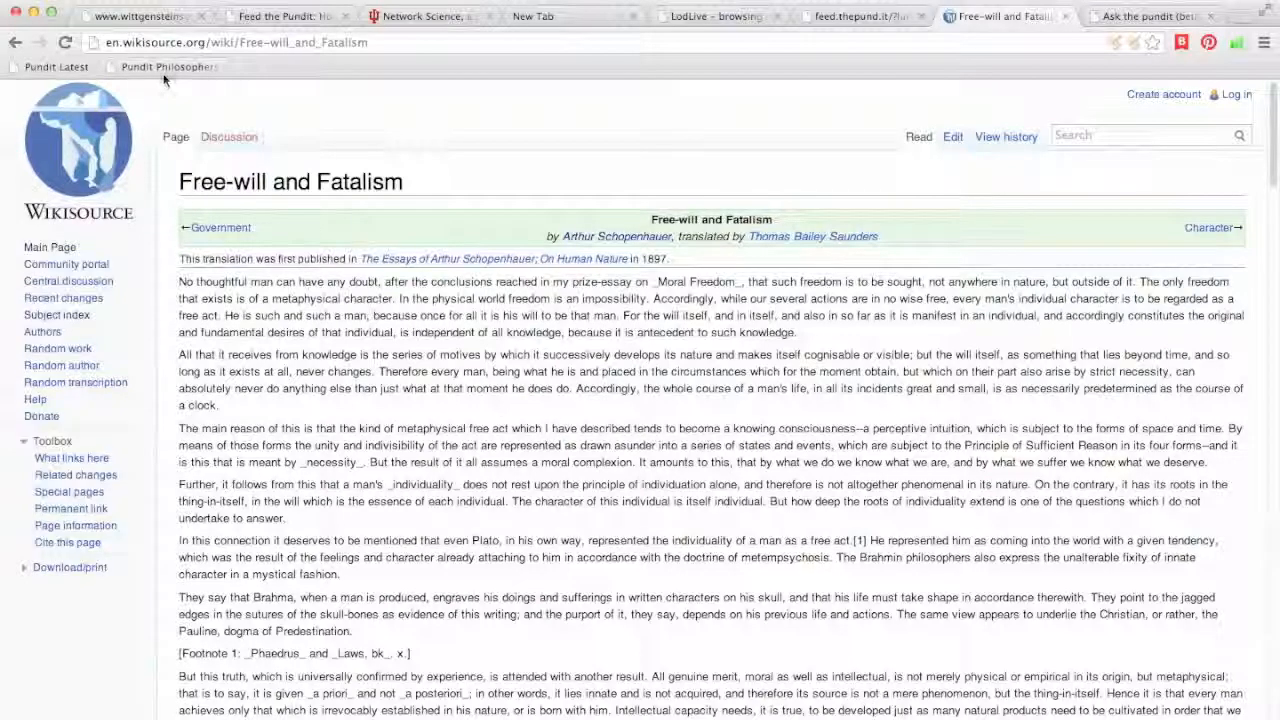
Load Pundit Philosophers on the Free-will and Fatalism page and show all annotations on the passage mentioning Plato.
click(162, 70)
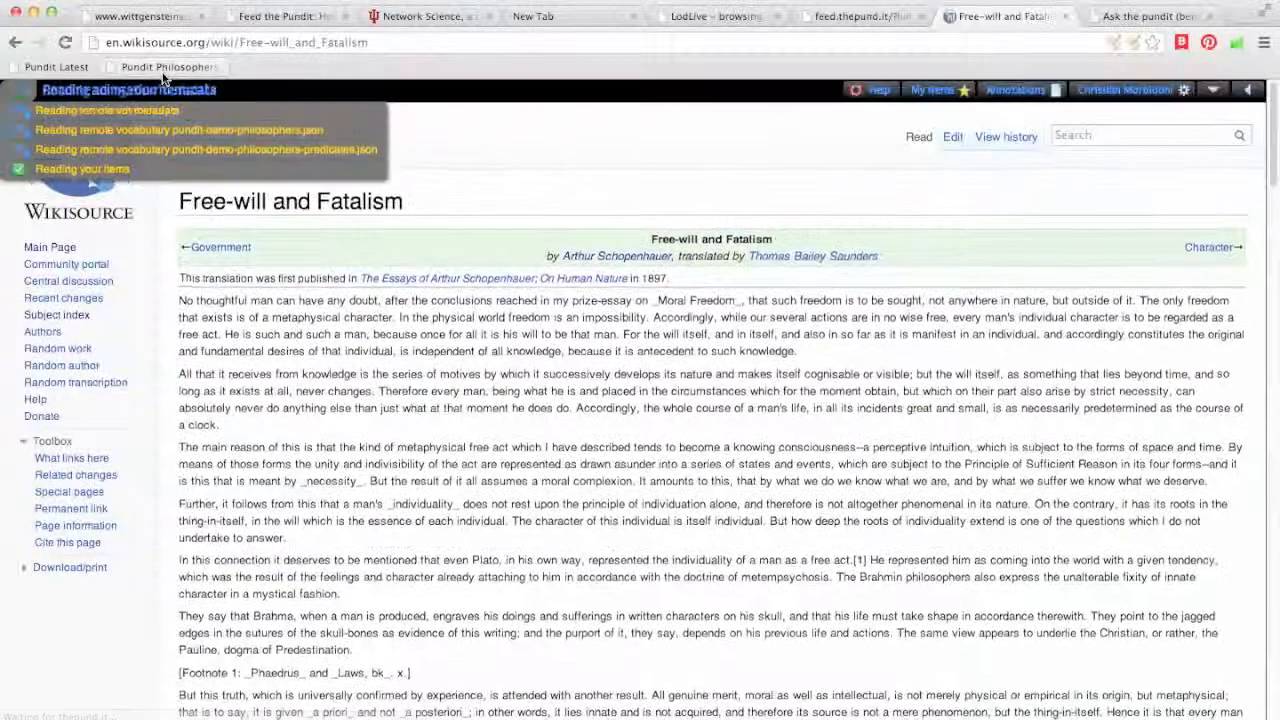
scroll(643, 342, down, 1)
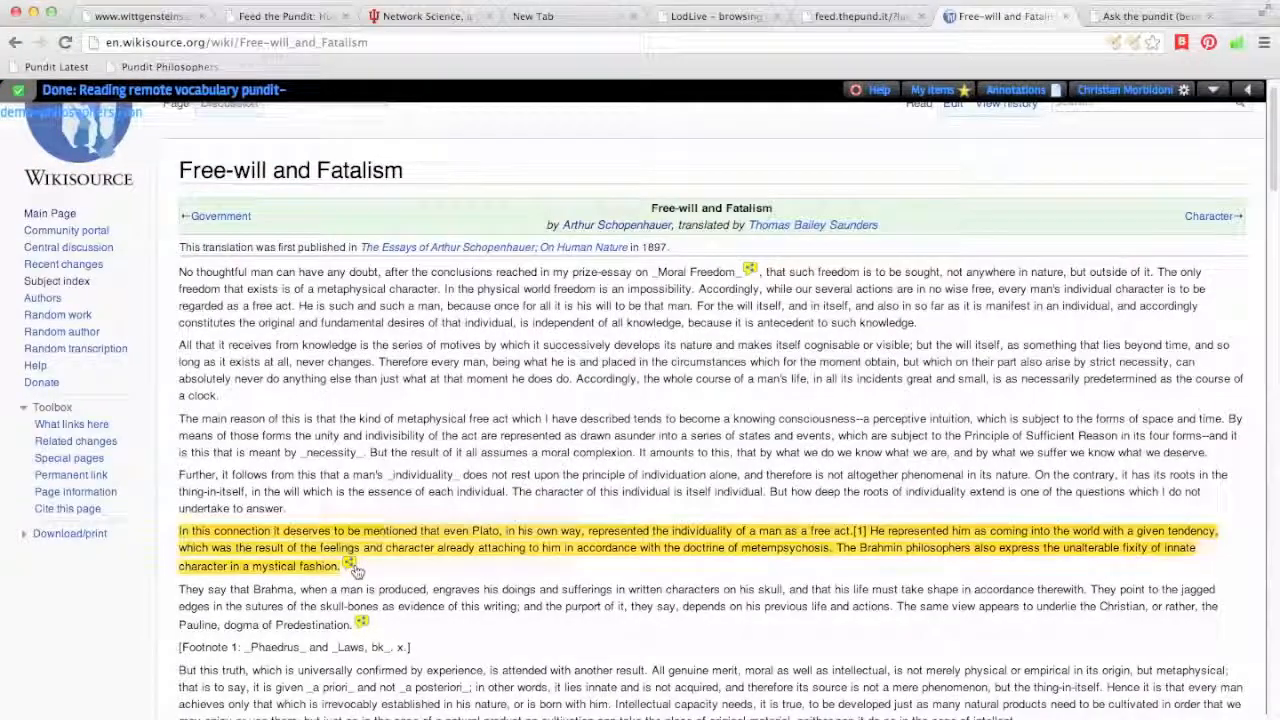
click(353, 566)
click(405, 567)
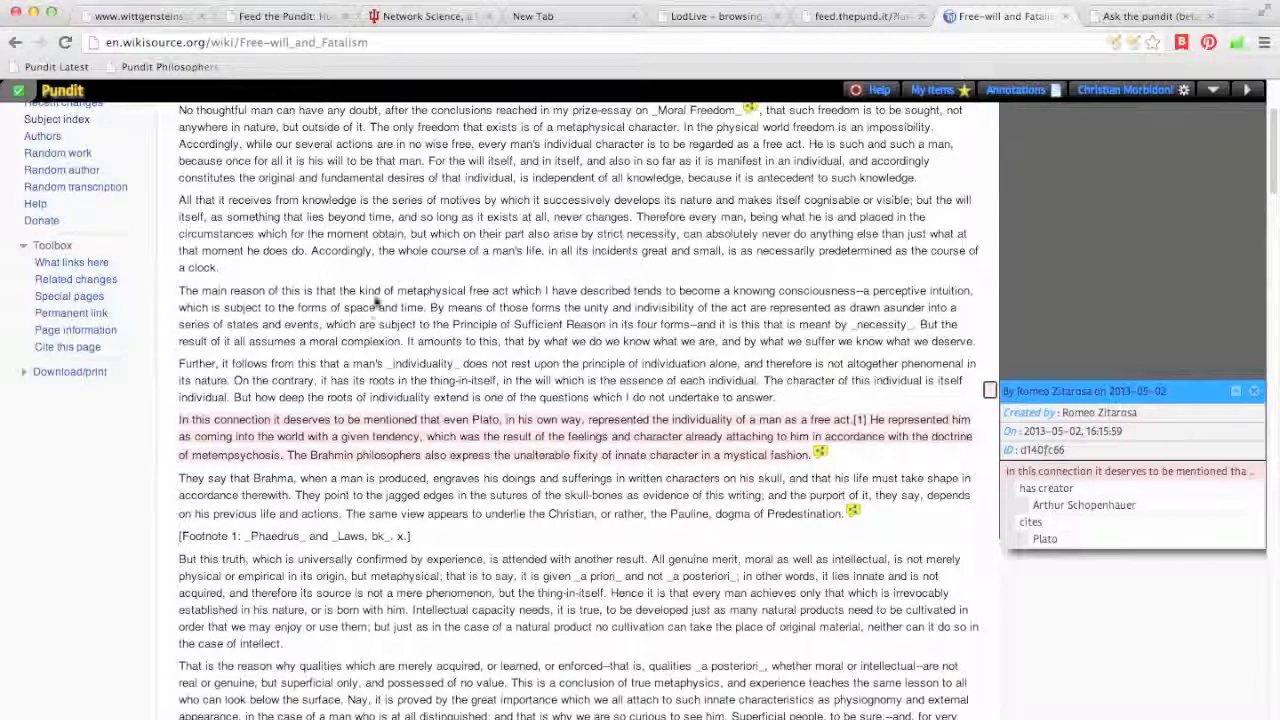
Add the paragraph "All that it receives from knowledge" to My Items and use it as the subject of a new triple.
drag(226, 275, 180, 200)
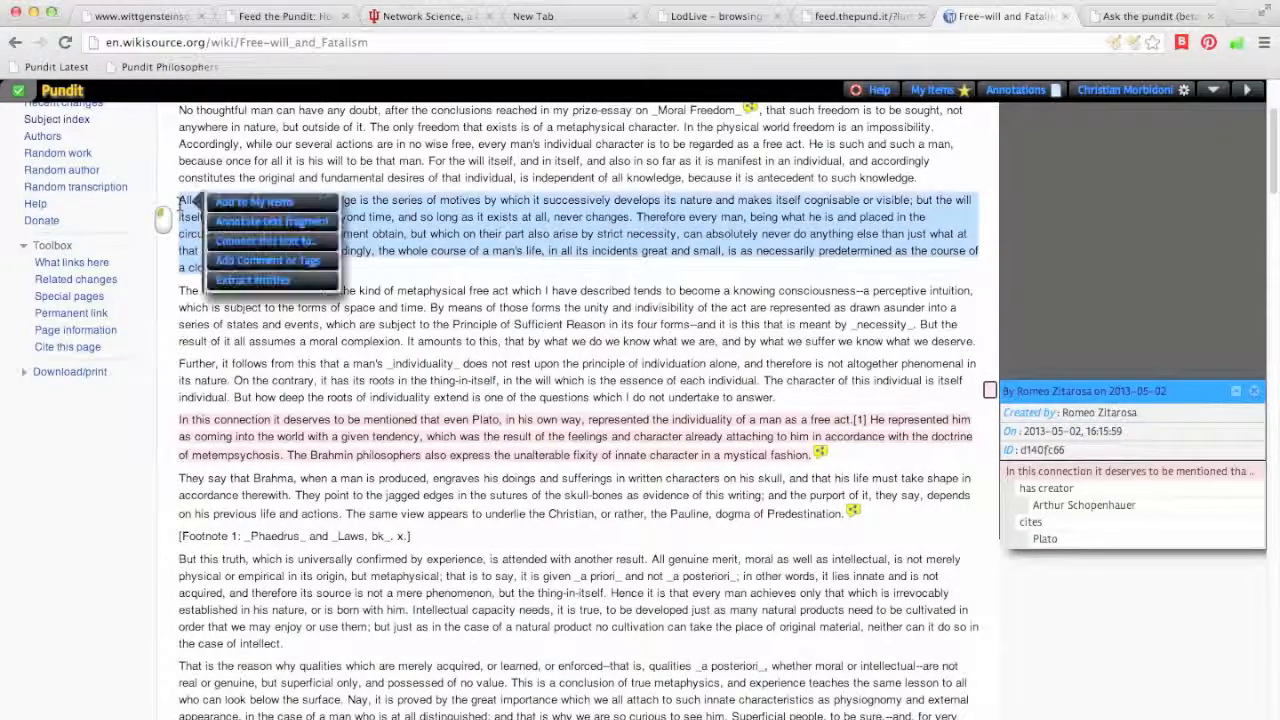
click(226, 208)
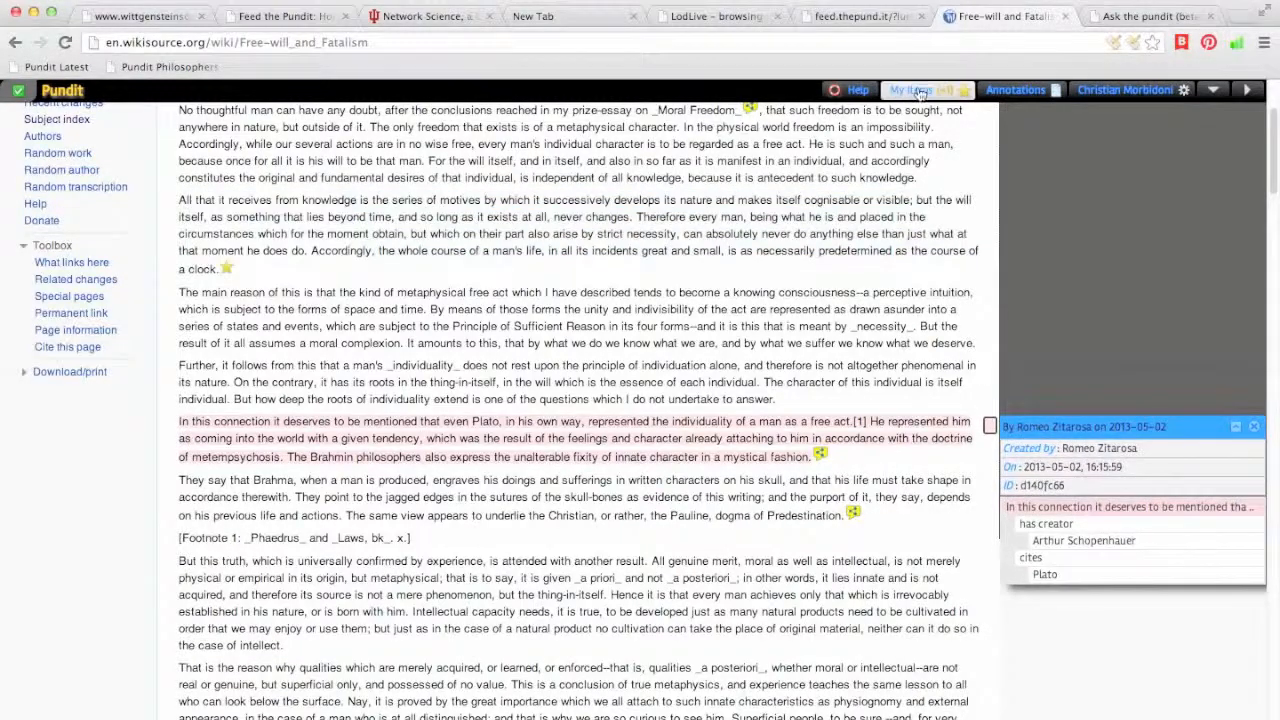
click(920, 91)
drag(482, 142, 866, 166)
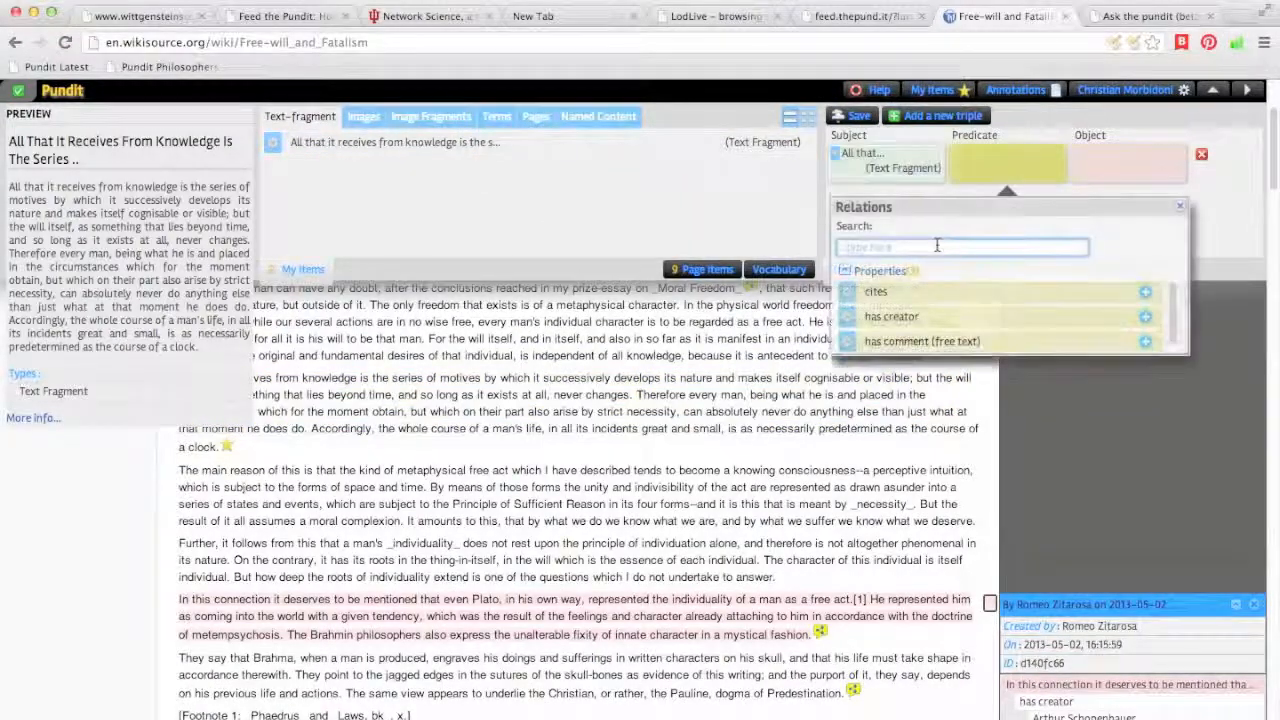
Complete the paragraph's triple with the predicate "has creator" and the object Arthur Schopenhauer from DEMO Philosophers.
text(reato)
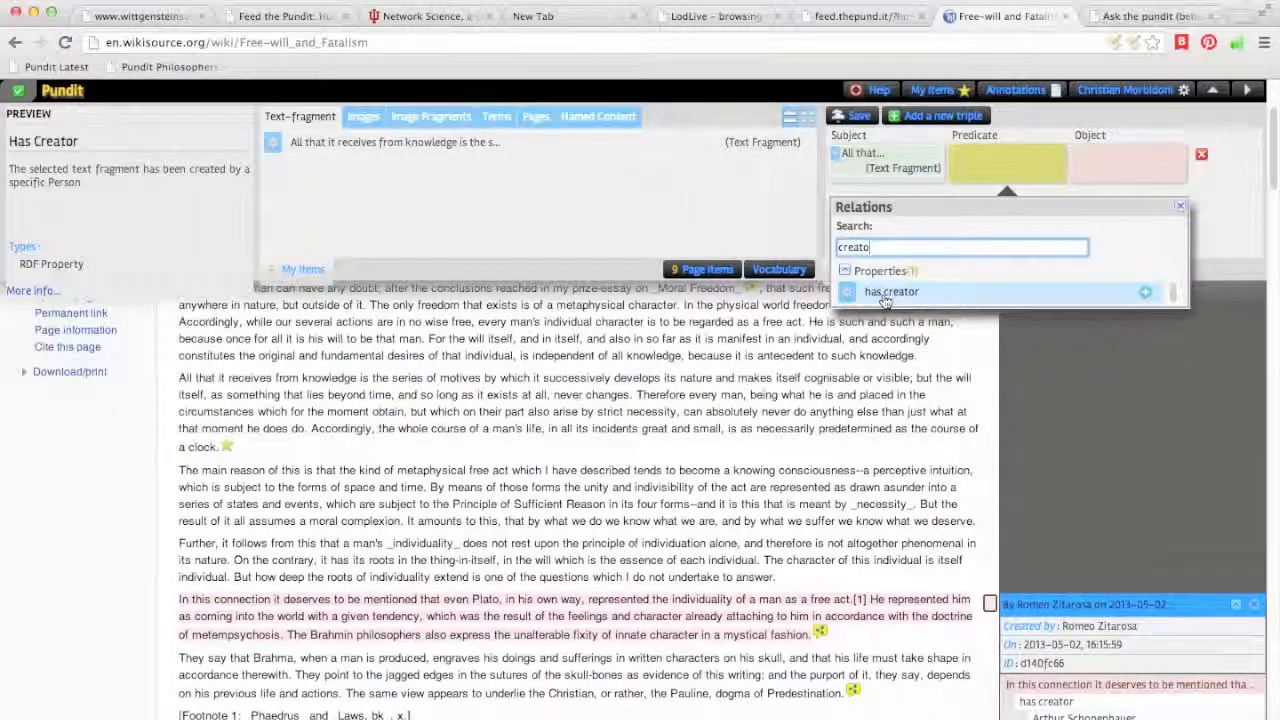
click(889, 295)
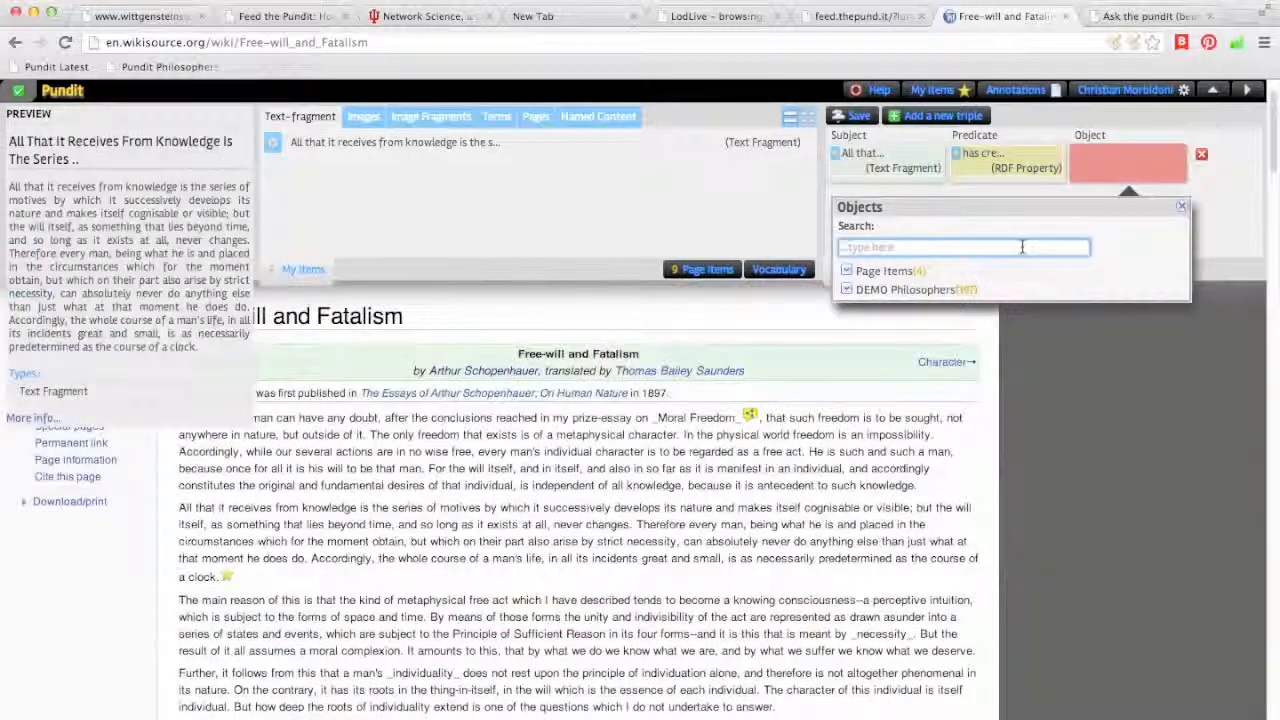
text(Schopenhauer)
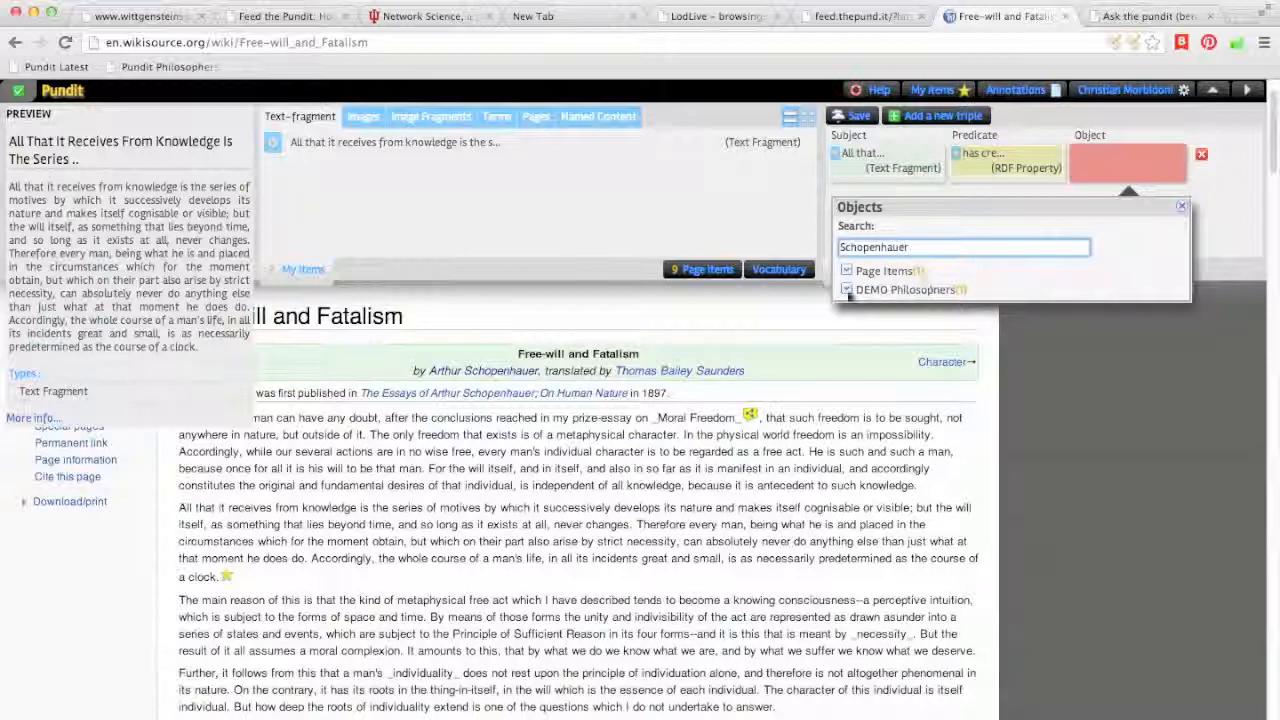
click(847, 290)
click(905, 311)
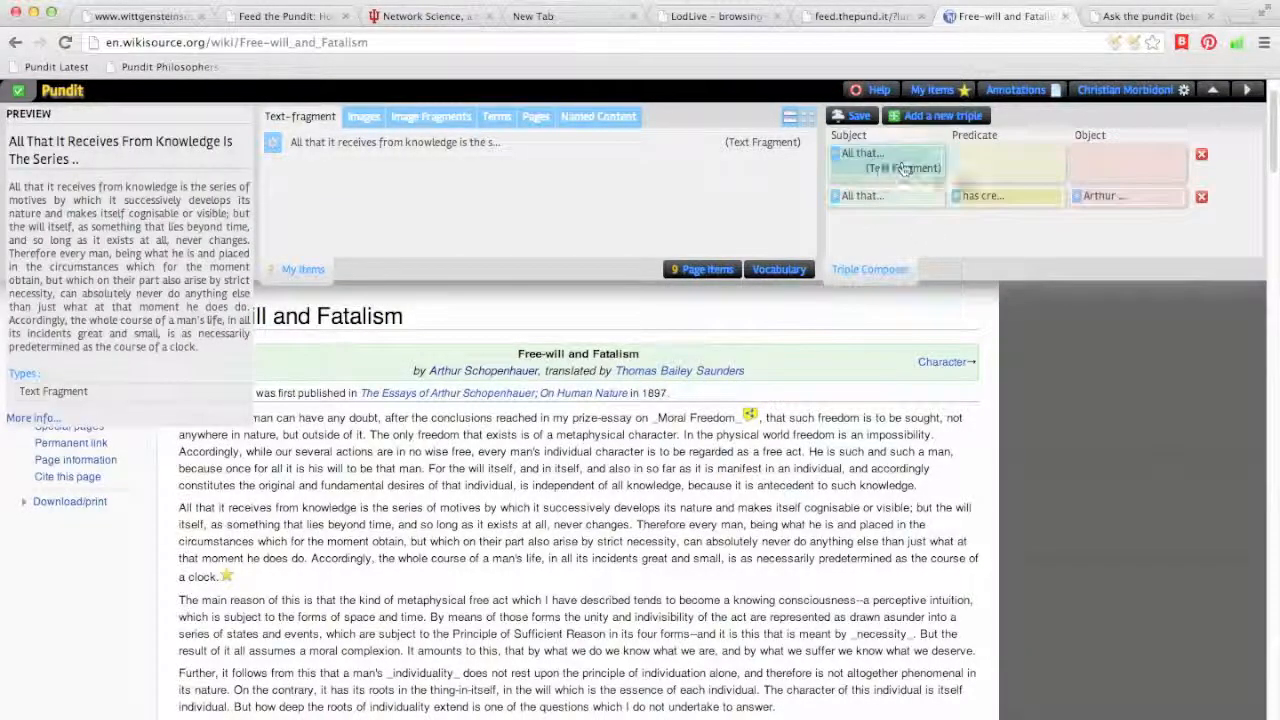
Complete a second triple for the paragraph with the predicate "cites" and the object John Locke, and save the annotation.
click(1000, 165)
text(cite)
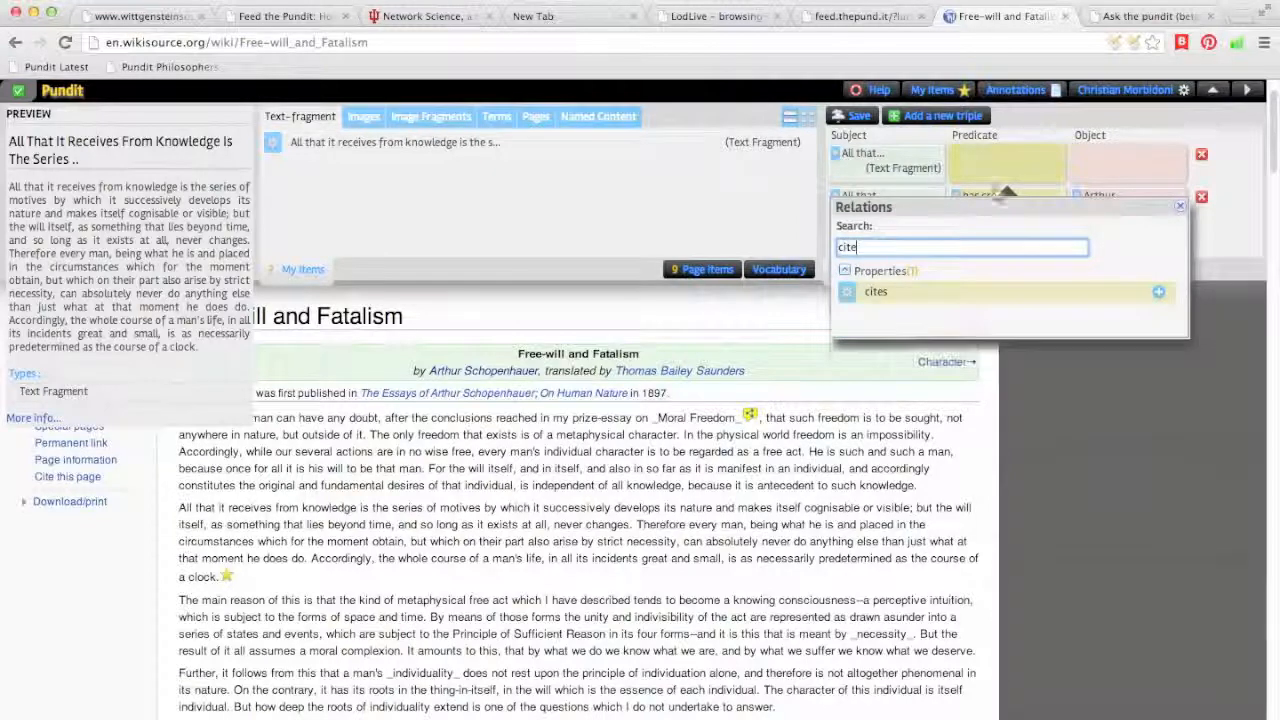
click(875, 291)
click(1112, 170)
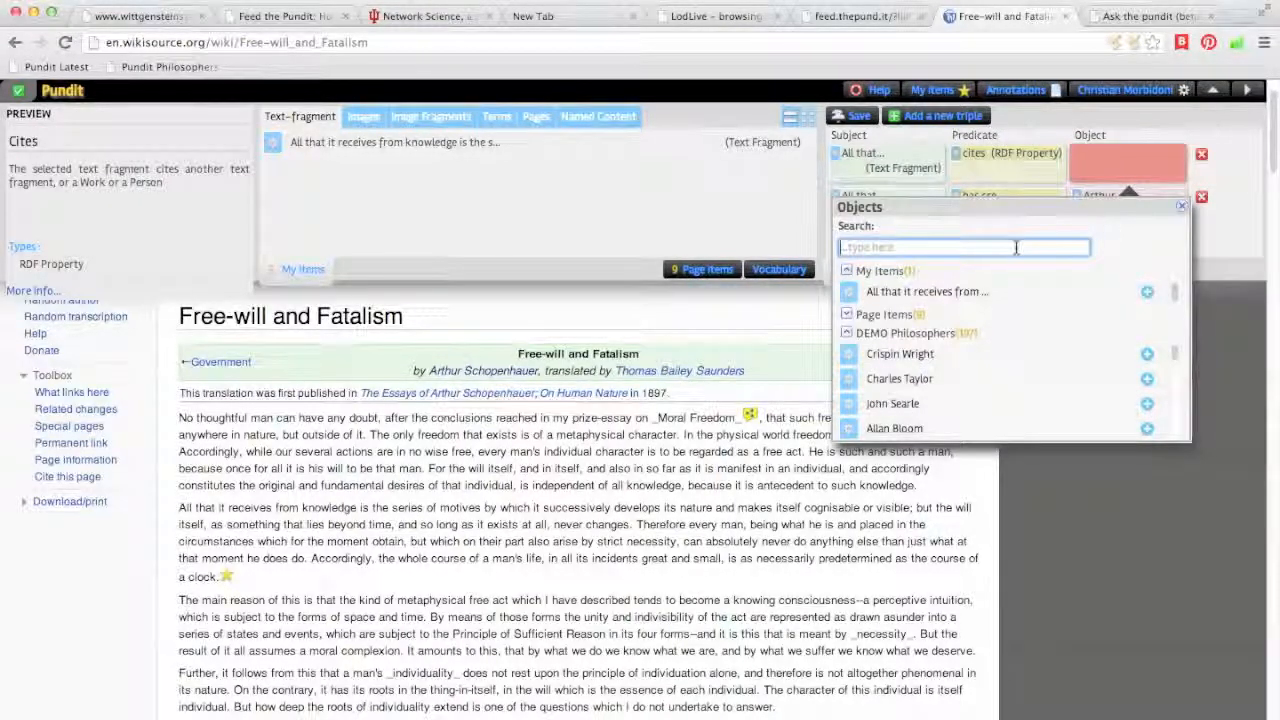
text(Locke)
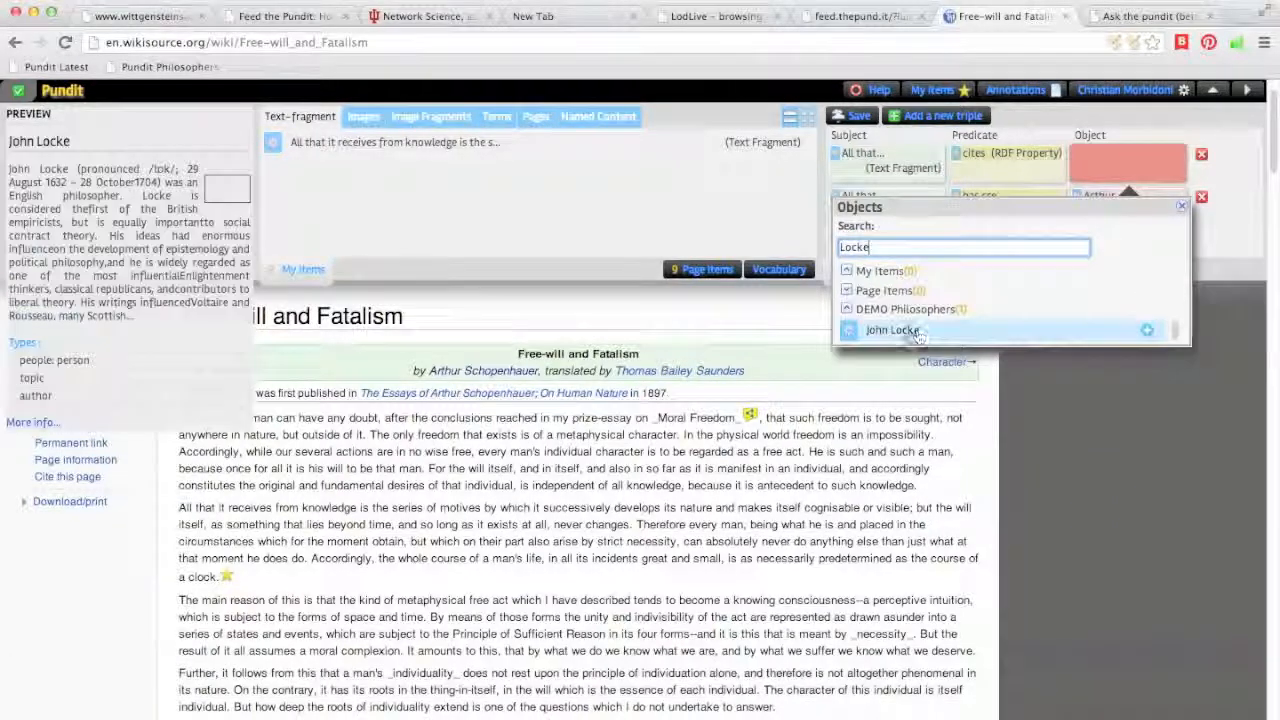
click(917, 332)
click(860, 119)
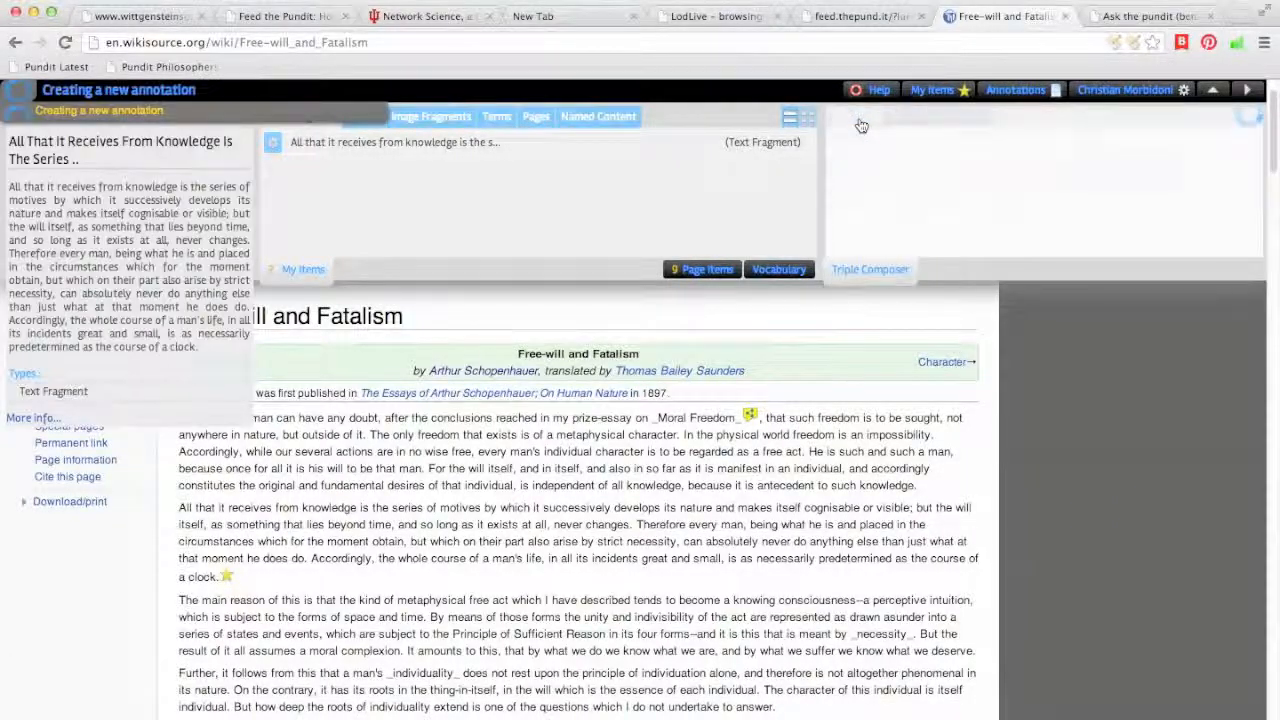